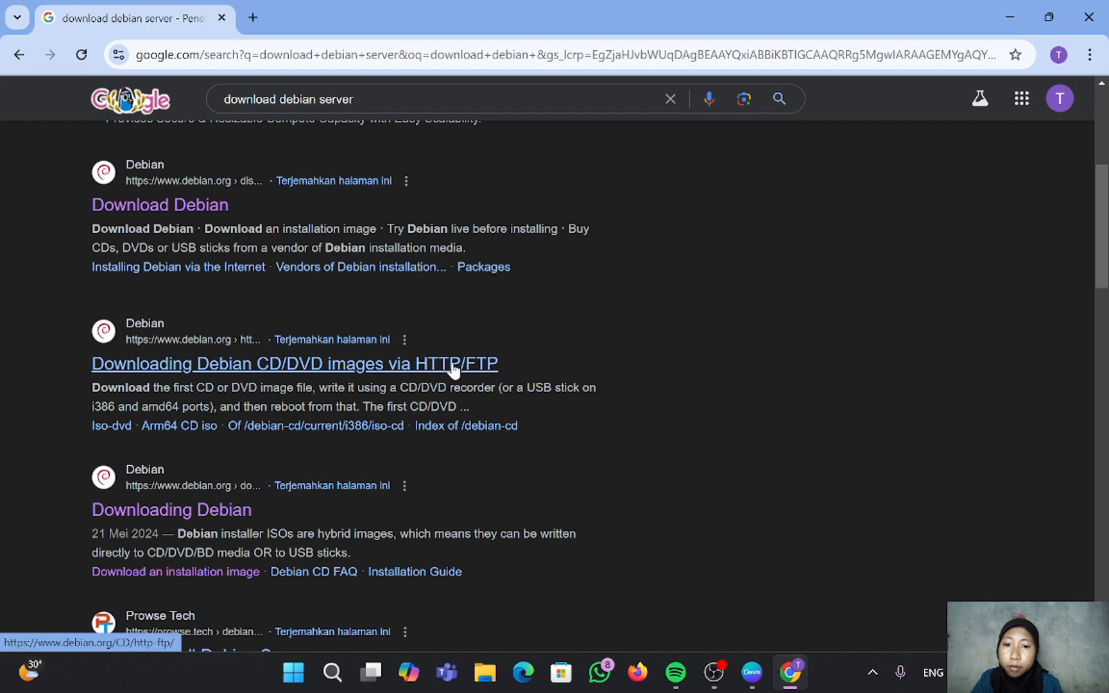
Step: Open the Debian amd64 DVD image directory and start downloading debian-12.7.0-amd64-DVD-1.iso
click(296, 364)
scroll(528, 321, down, 5)
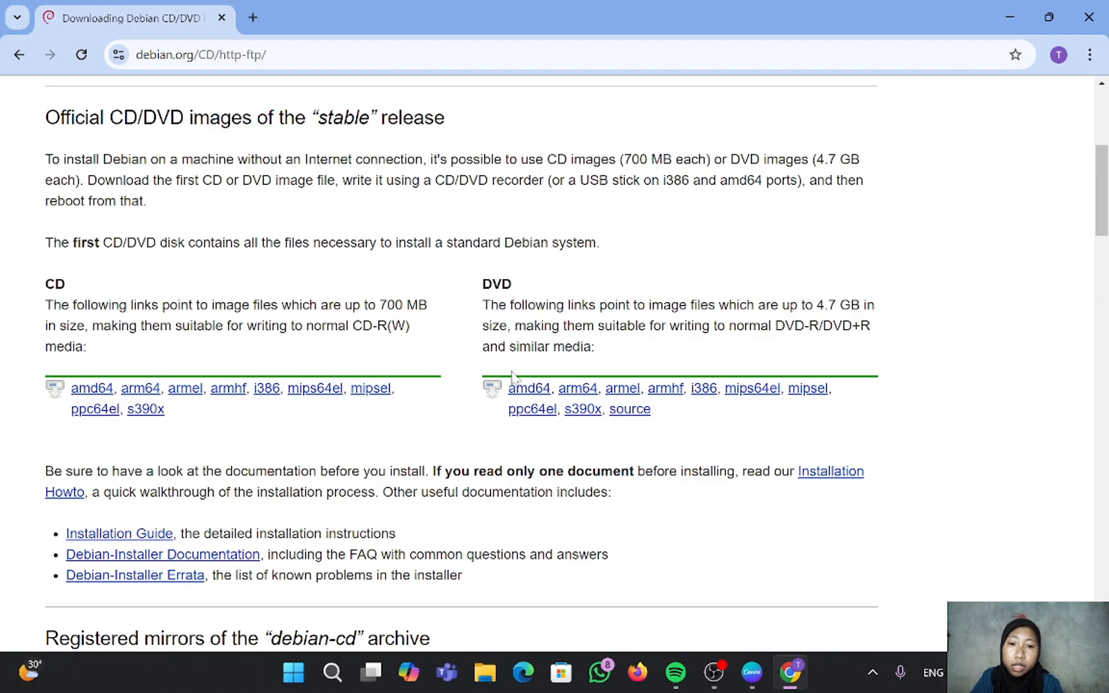
click(521, 390)
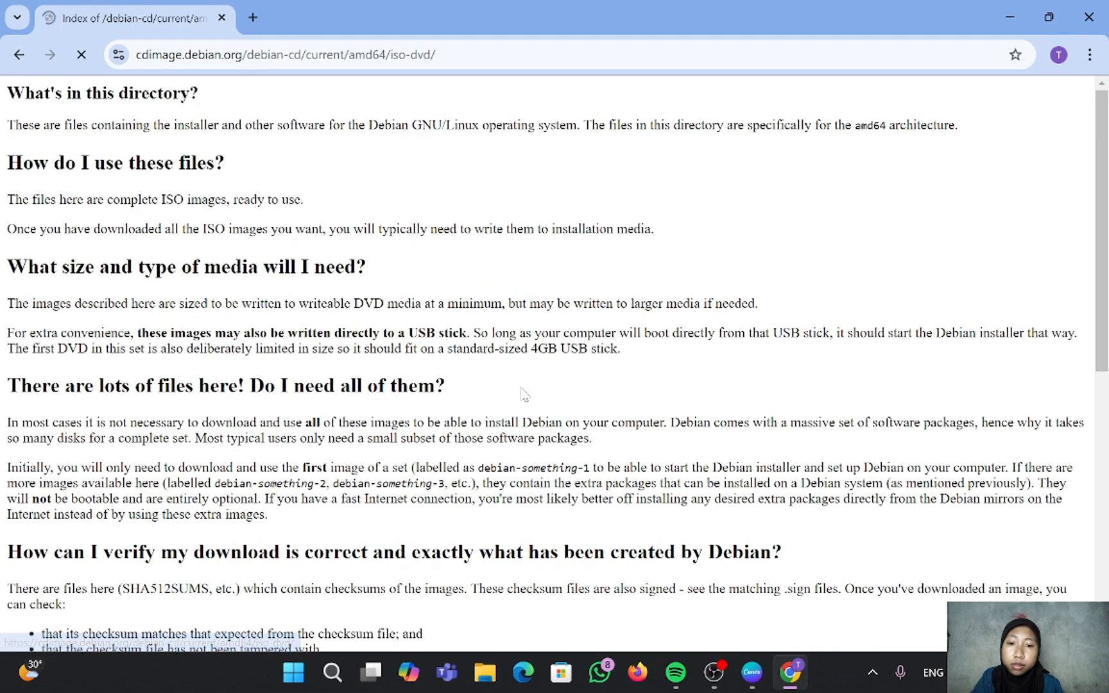
scroll(229, 375, down, 8)
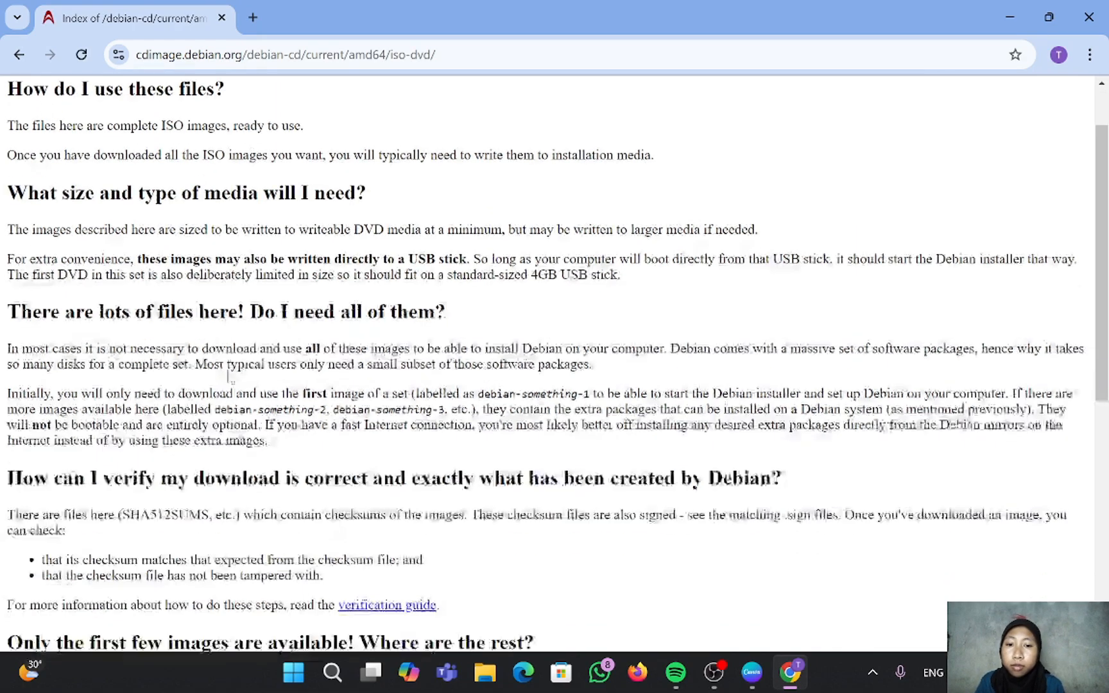
scroll(229, 376, down, 1)
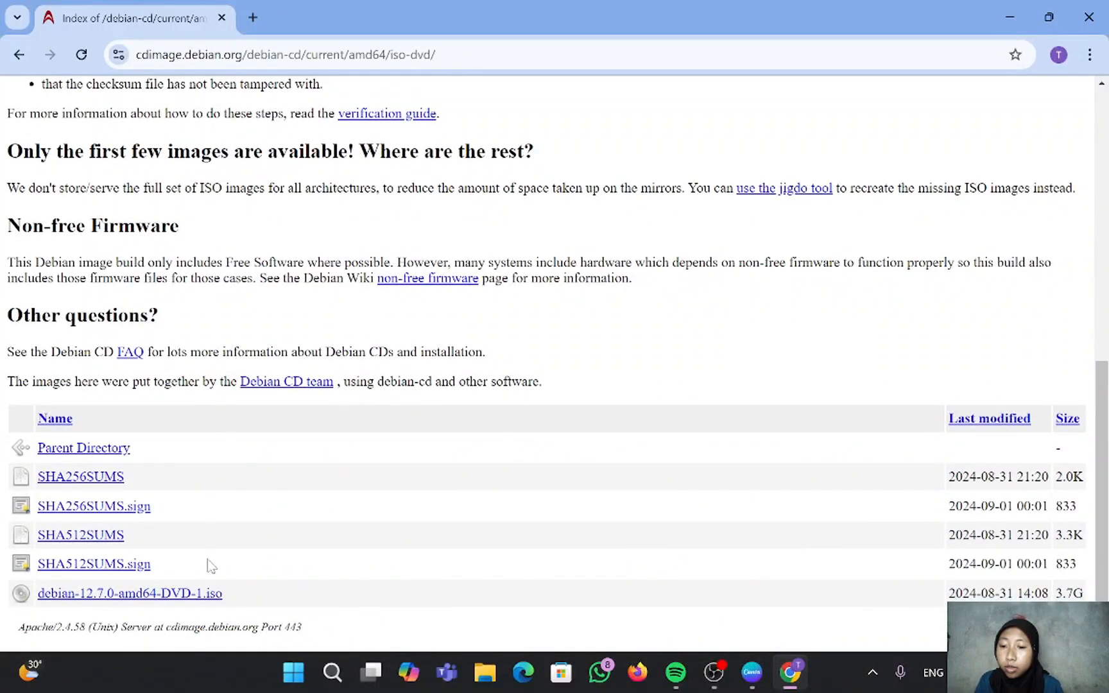
click(191, 595)
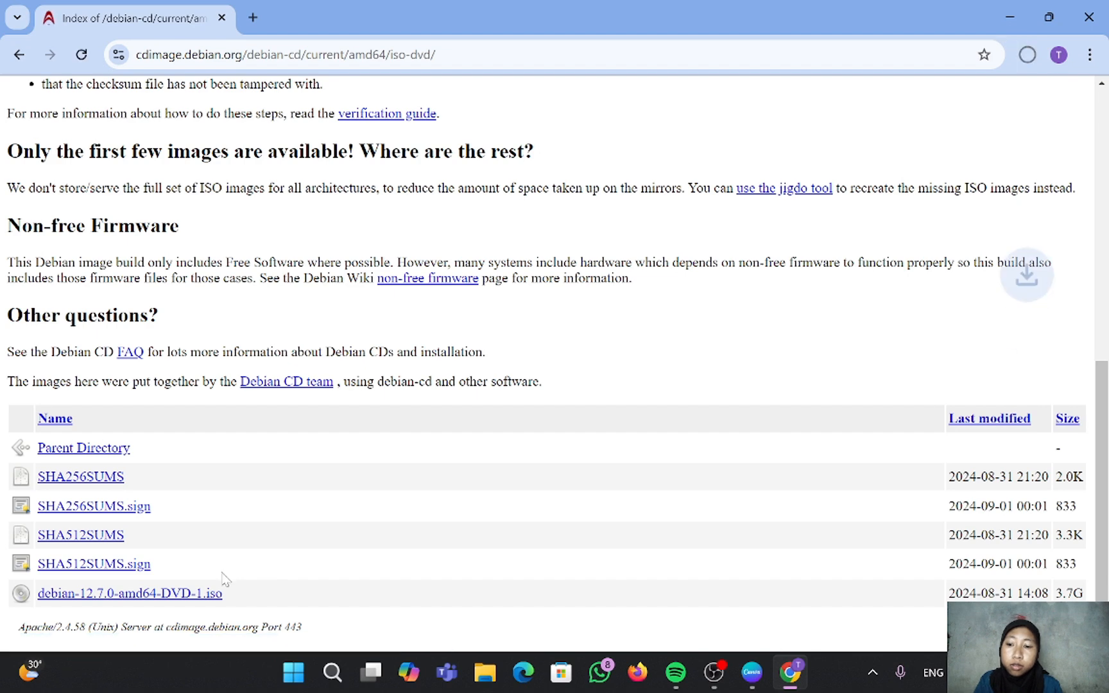
Step: Cancel the debian-12.7.0-amd64-DVD-1.iso download from Chrome's recent downloads list
click(1028, 55)
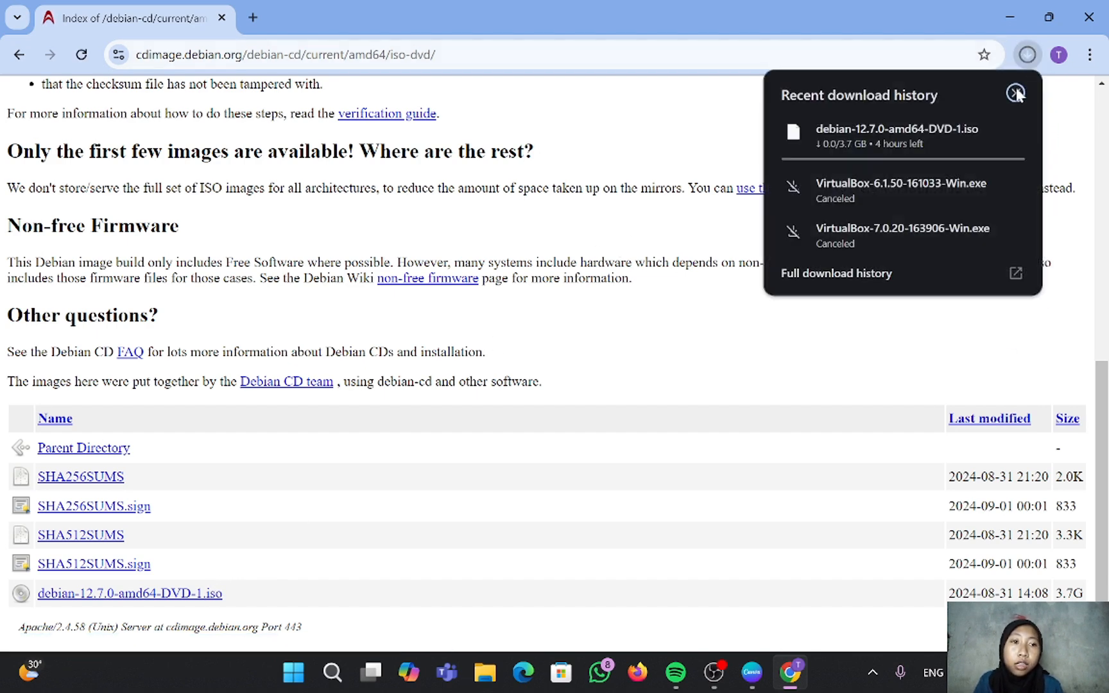
mouse_move(991, 134)
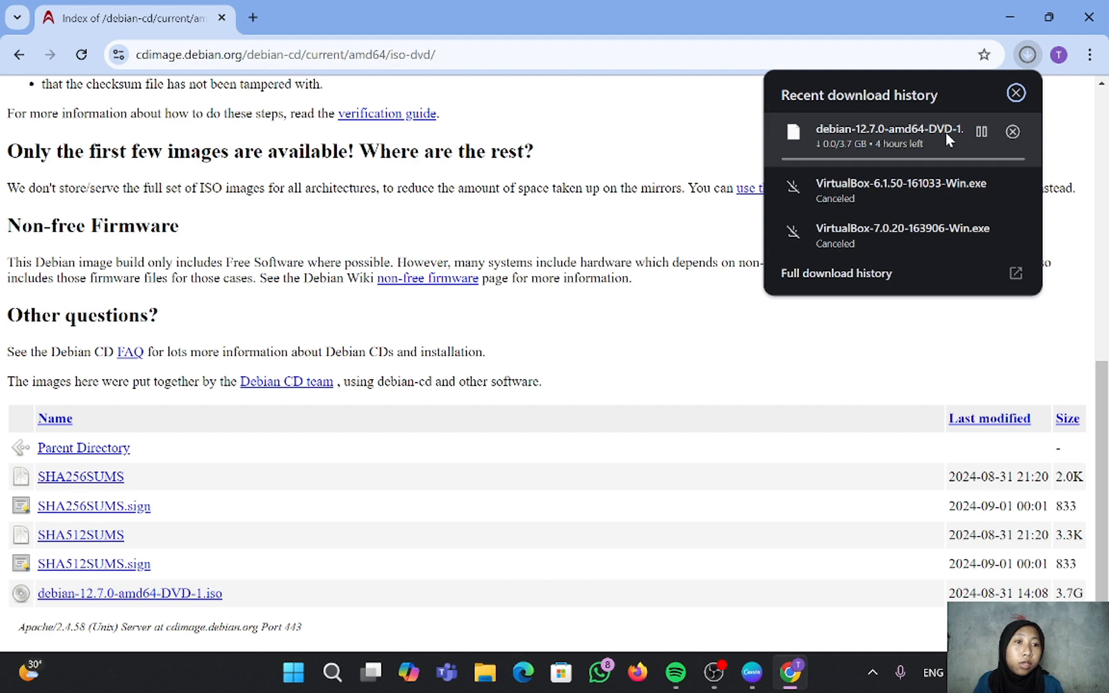
click(1012, 132)
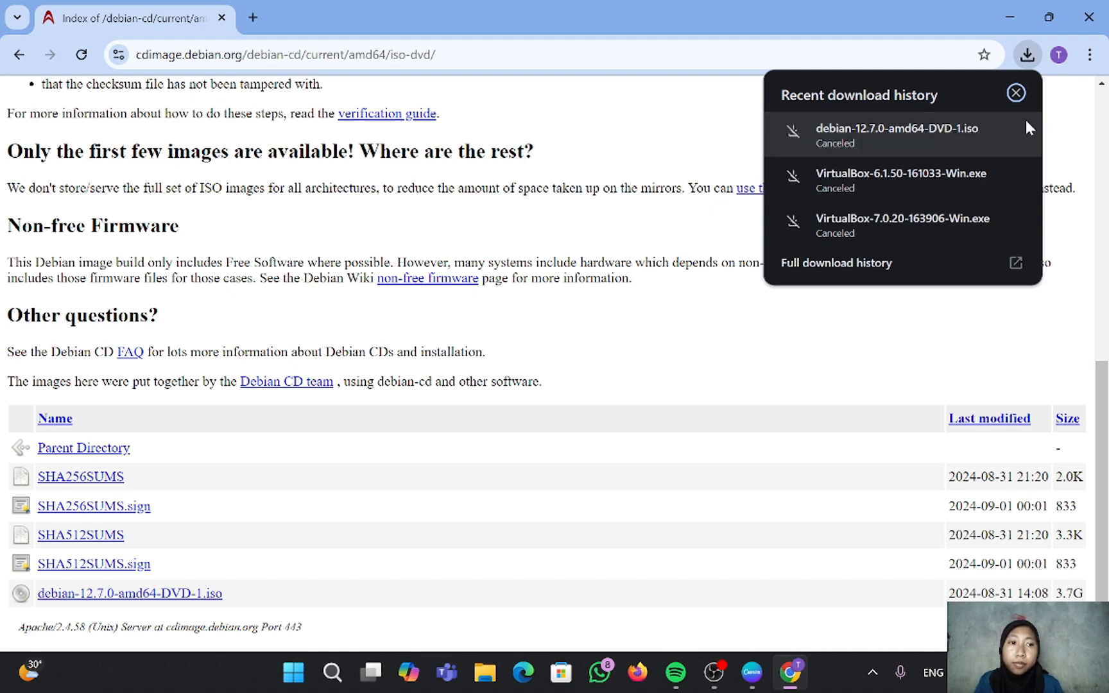
Step: Create a new Debian (64-bit) VM named DEBIAN SERVER with 1024 MB memory
click(1015, 93)
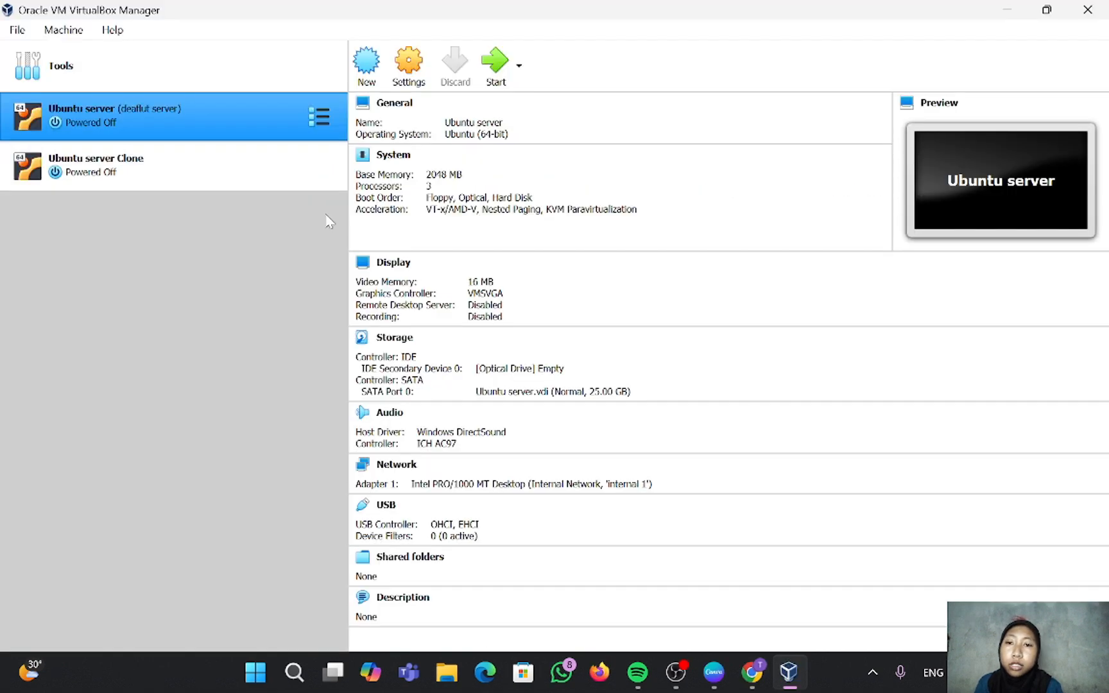
click(366, 70)
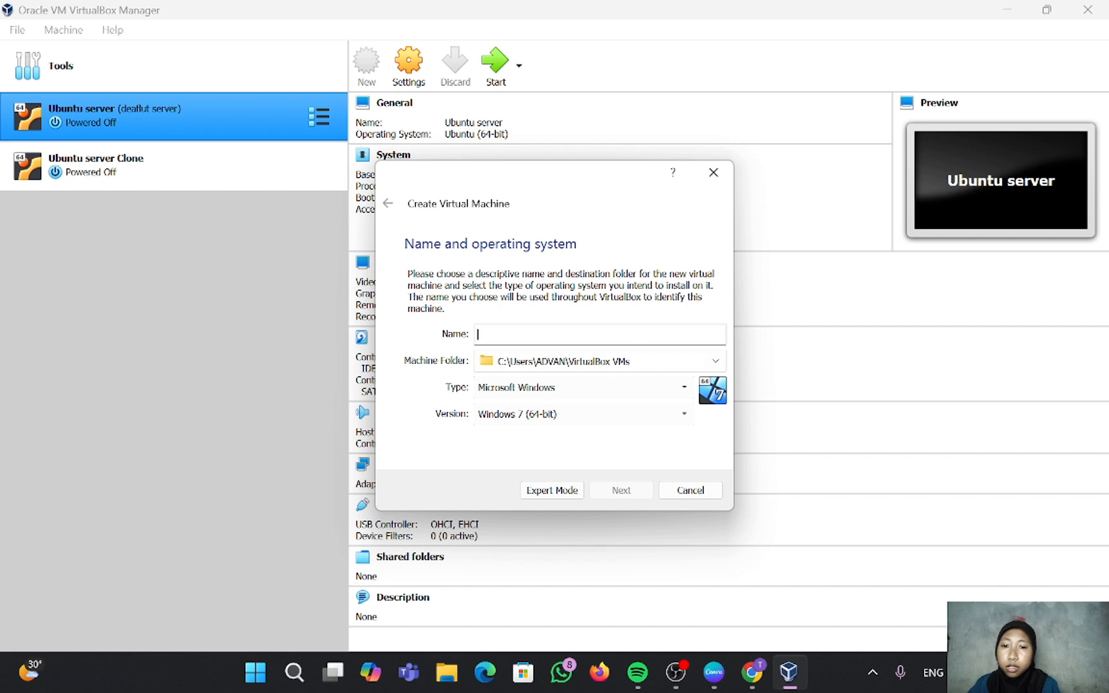
text(DE)
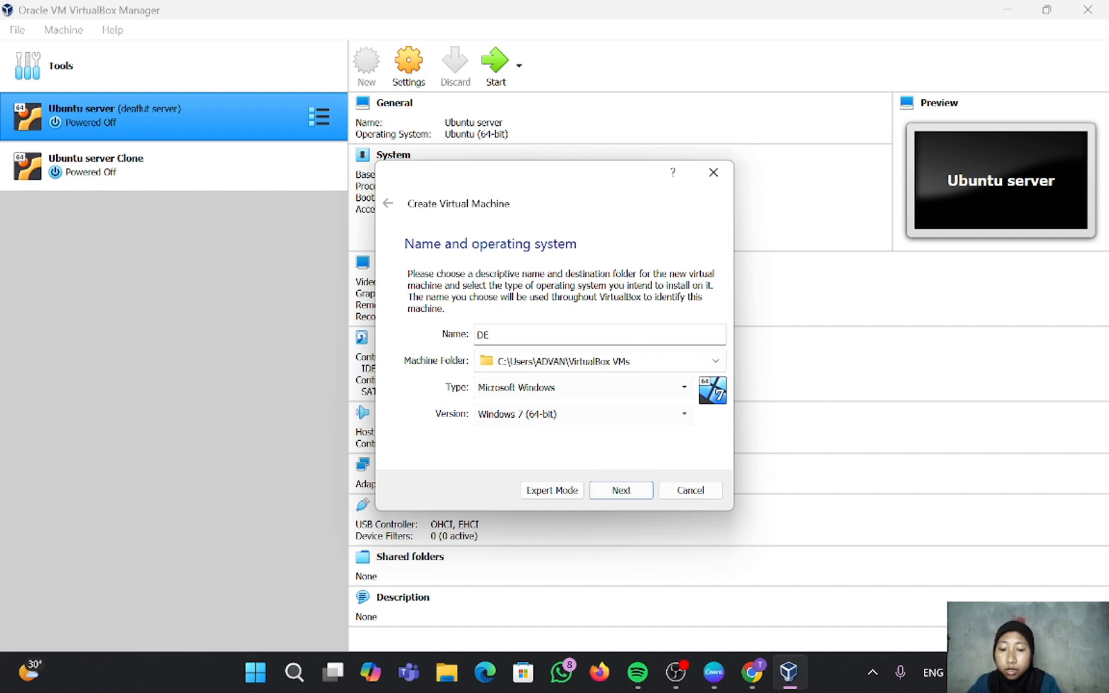
text(BIAN S)
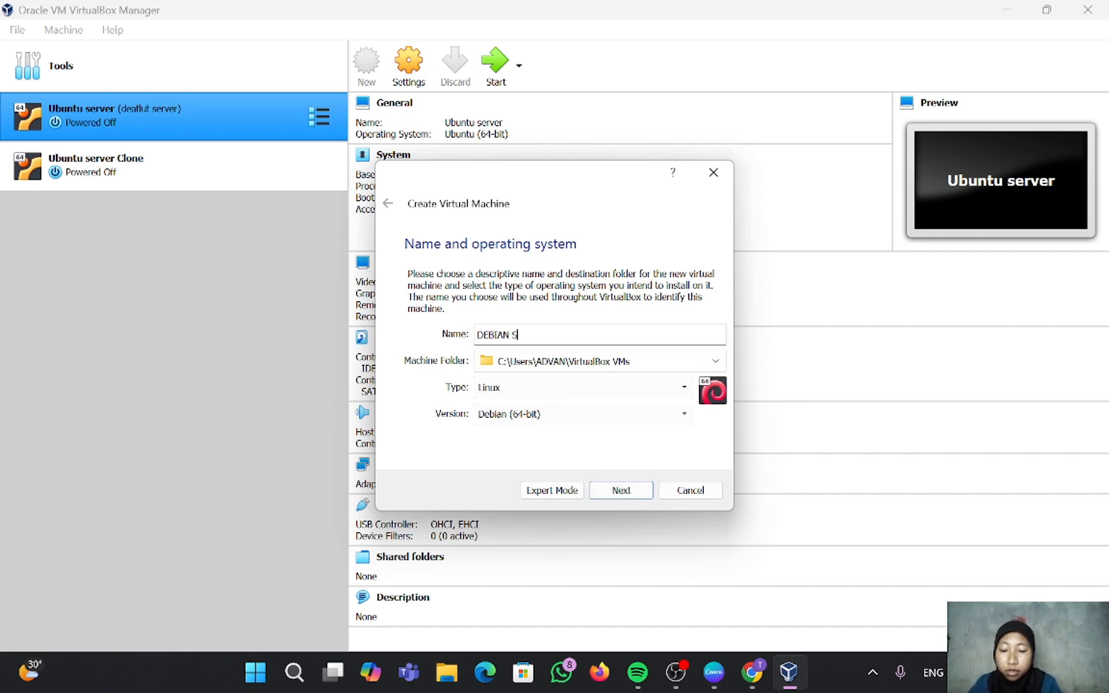
text(ERVER)
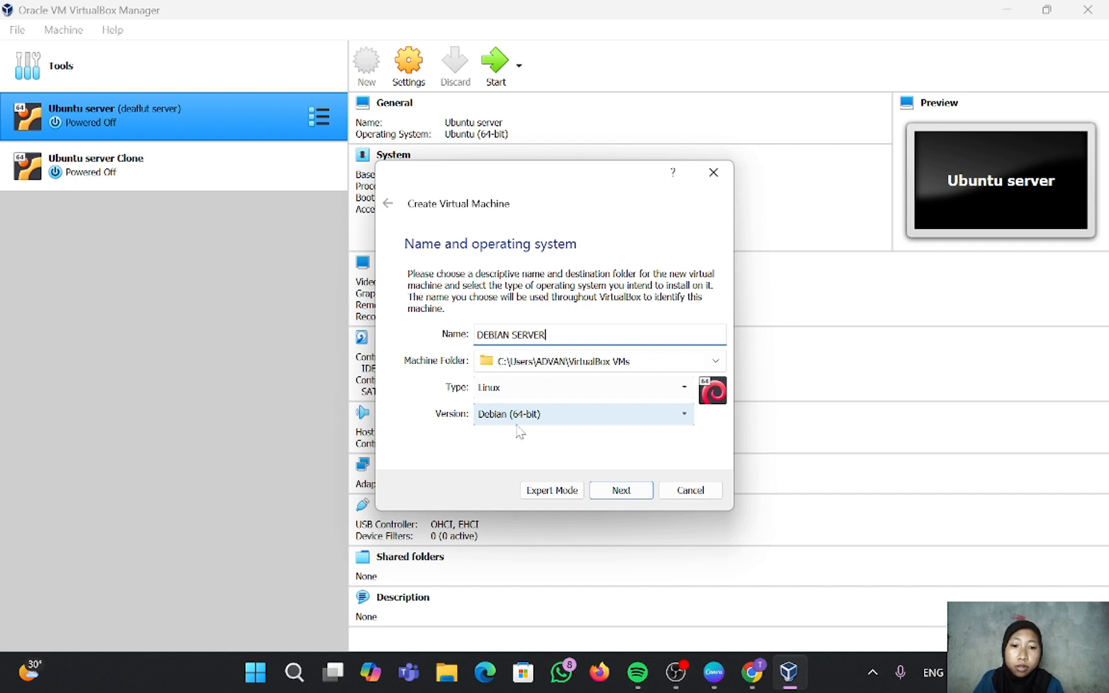
click(609, 498)
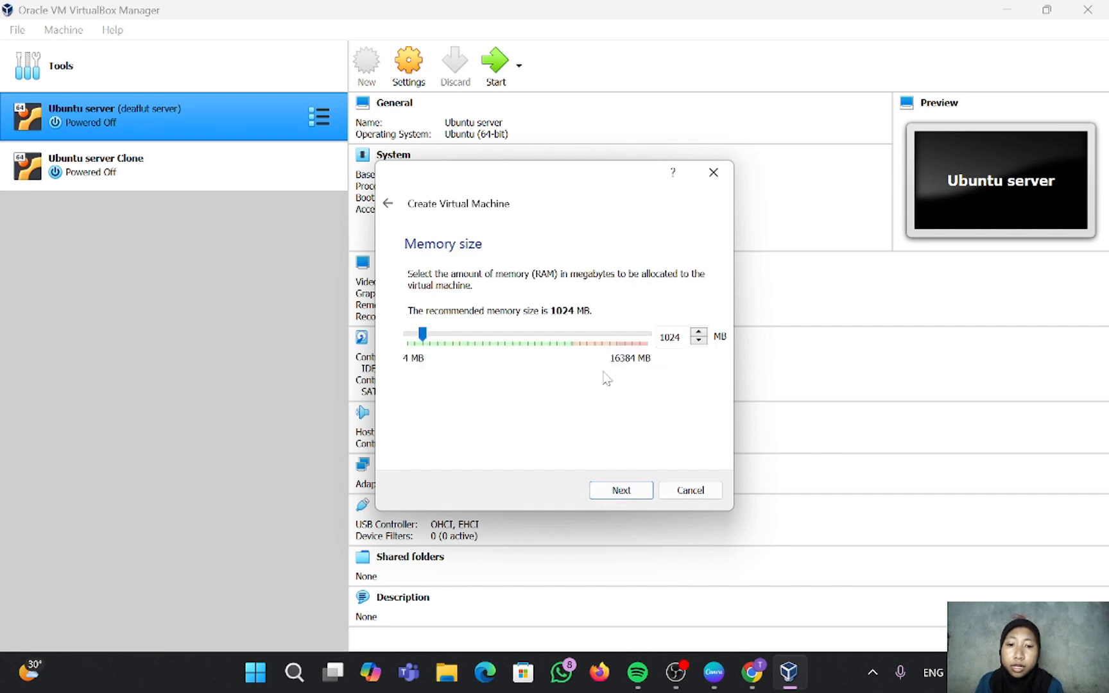
click(620, 491)
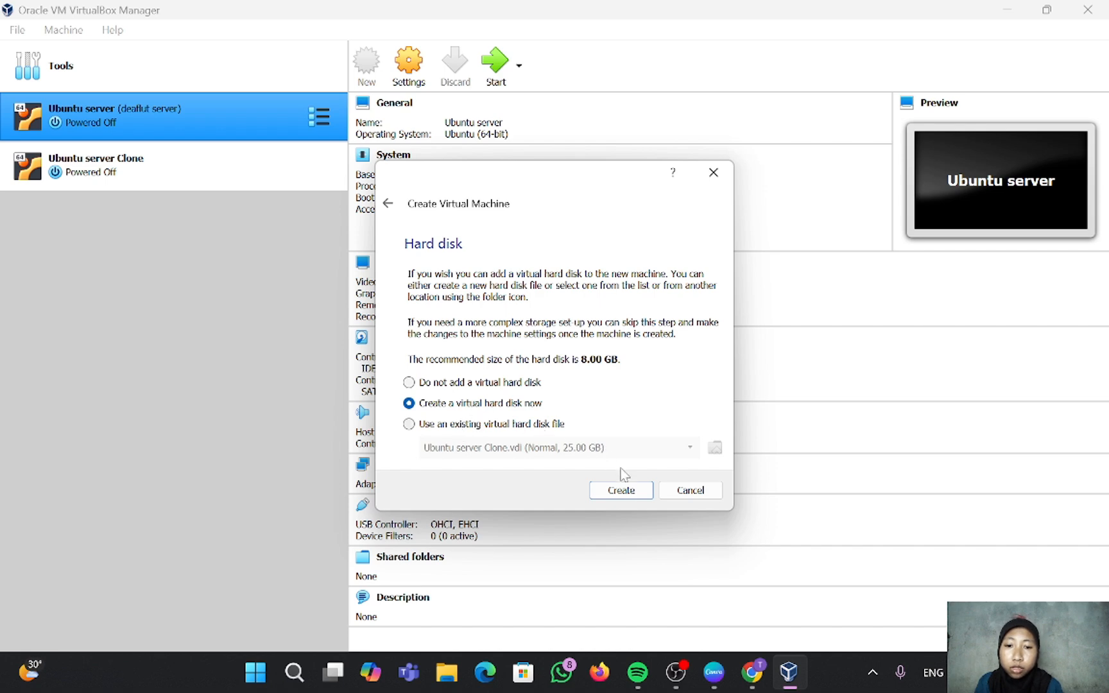
Step: Give it a new 8 GB dynamically allocated VDI hard disk
click(622, 491)
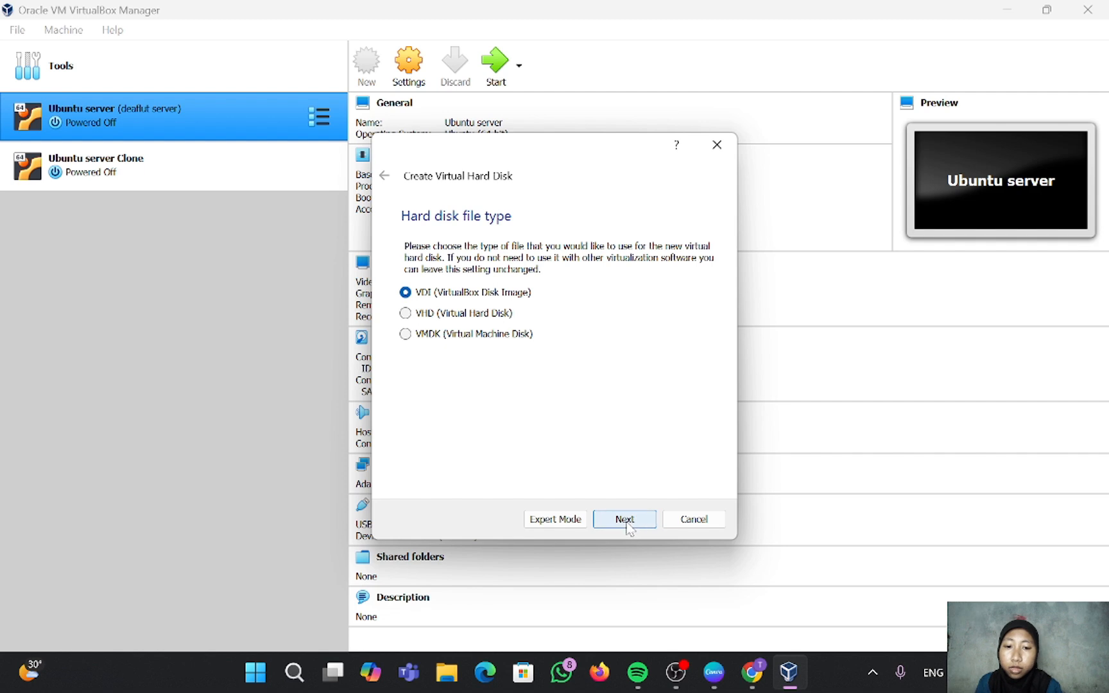
click(627, 523)
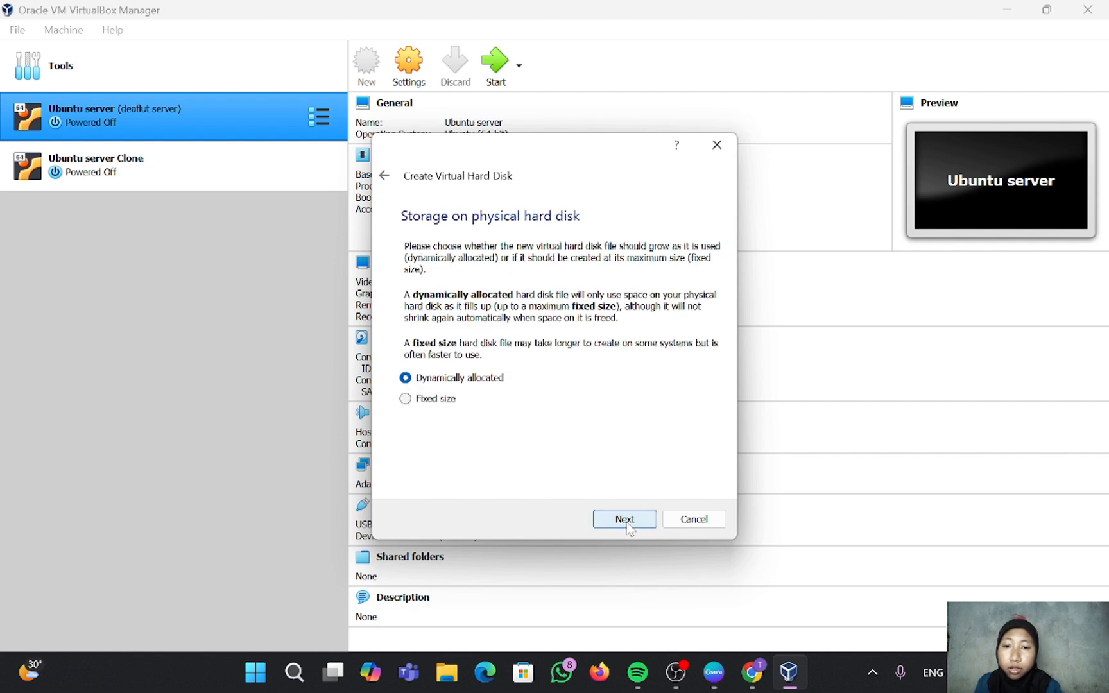
click(624, 519)
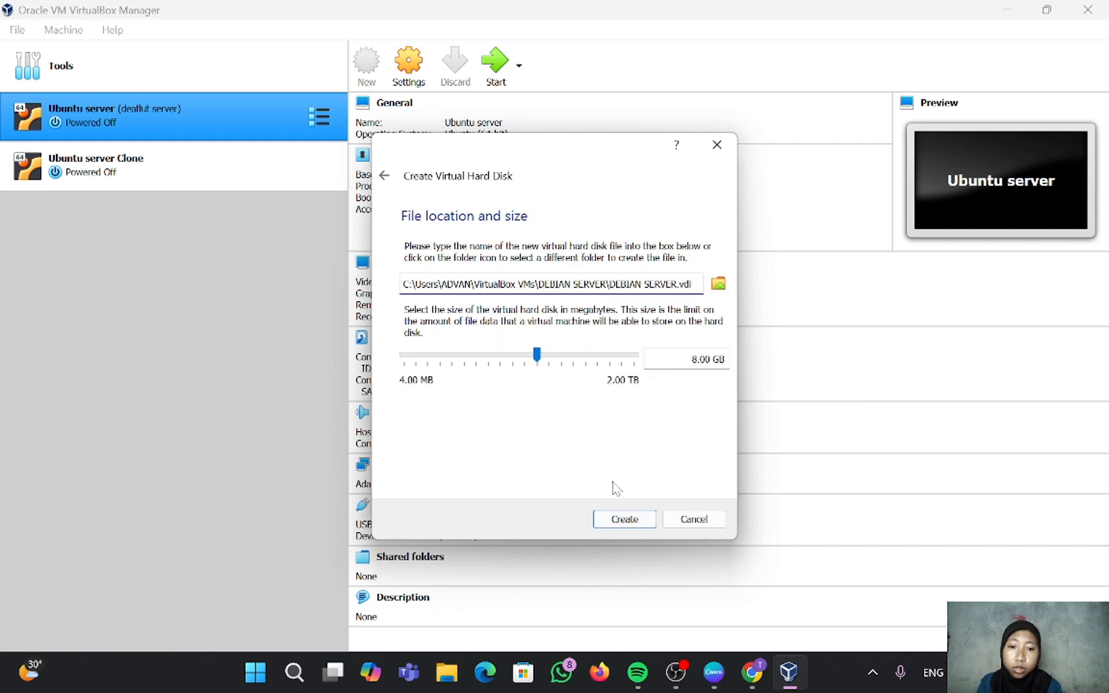
click(619, 525)
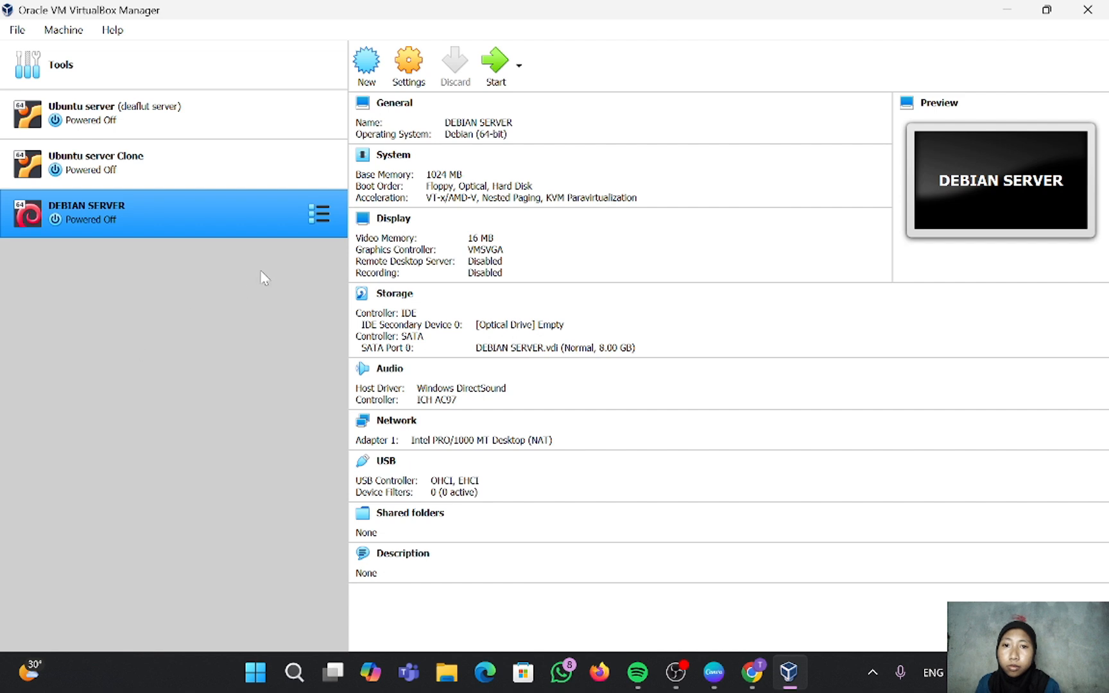
Step: Start DEBIAN SERVER and add a new optical disk image from a file
click(495, 64)
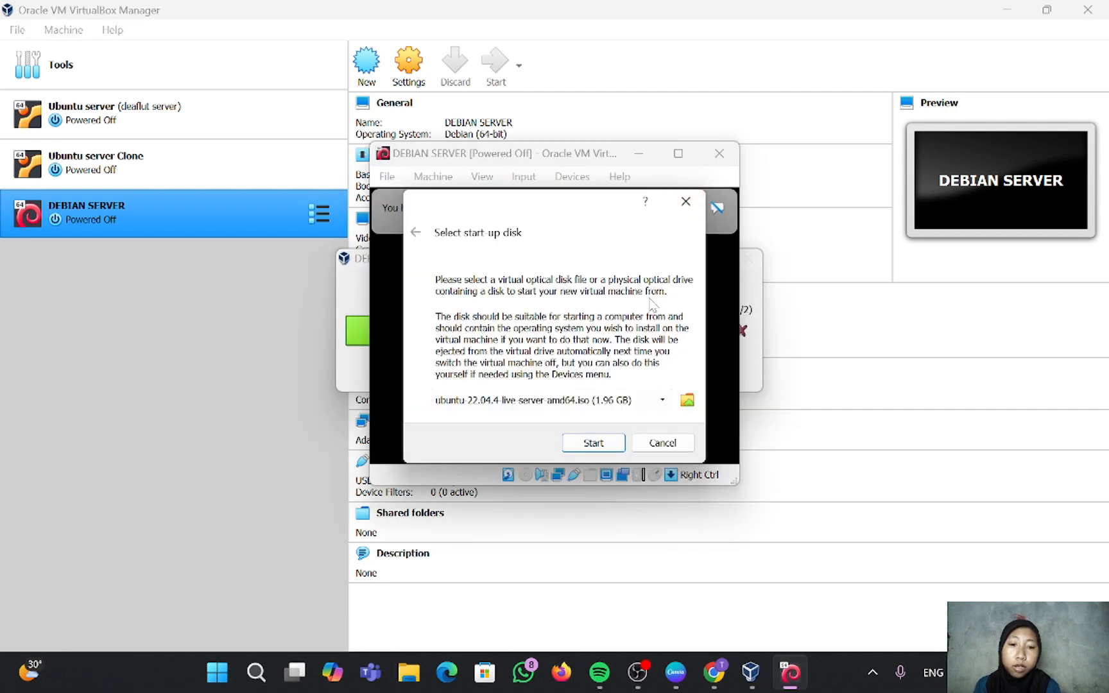
click(685, 401)
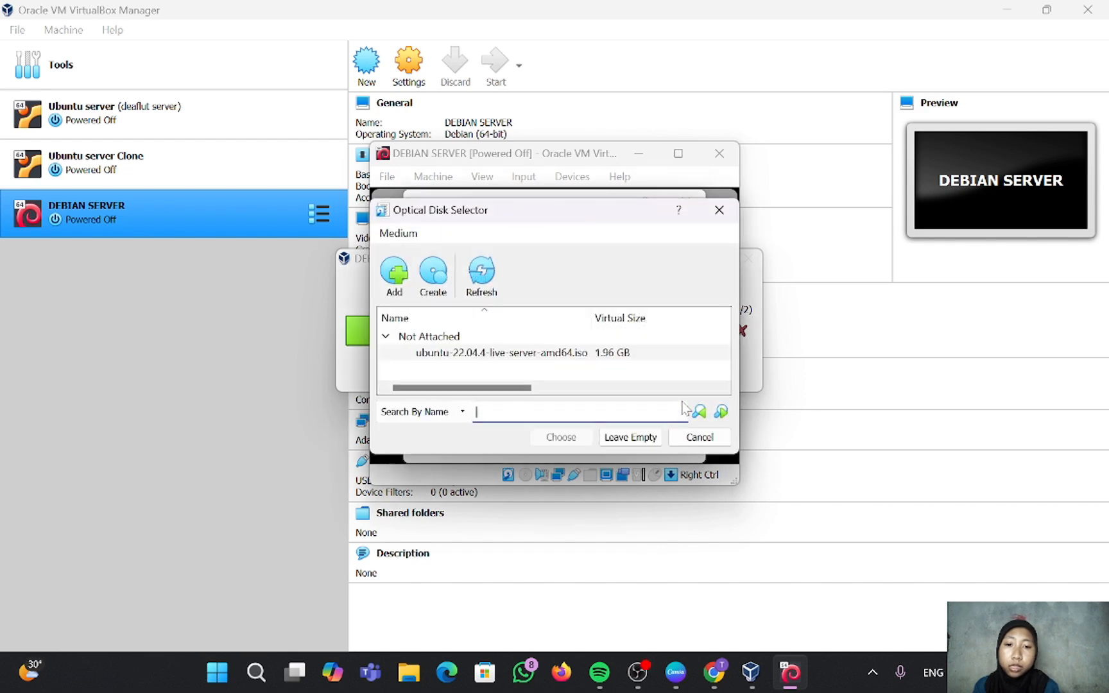
click(393, 276)
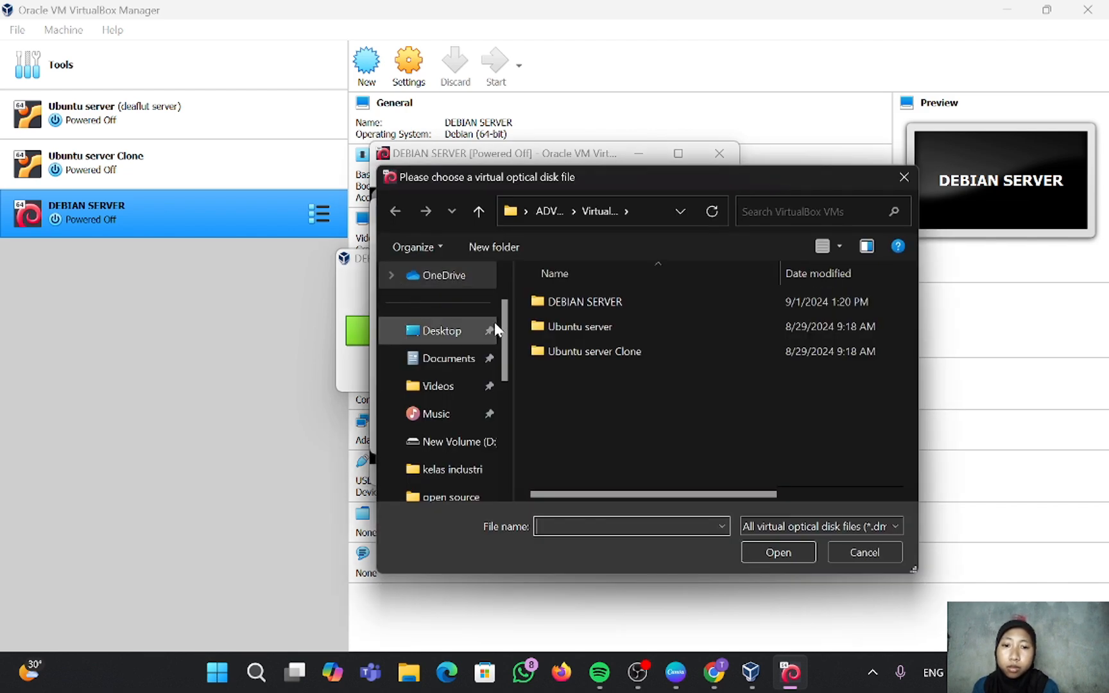
scroll(457, 443, down, 5)
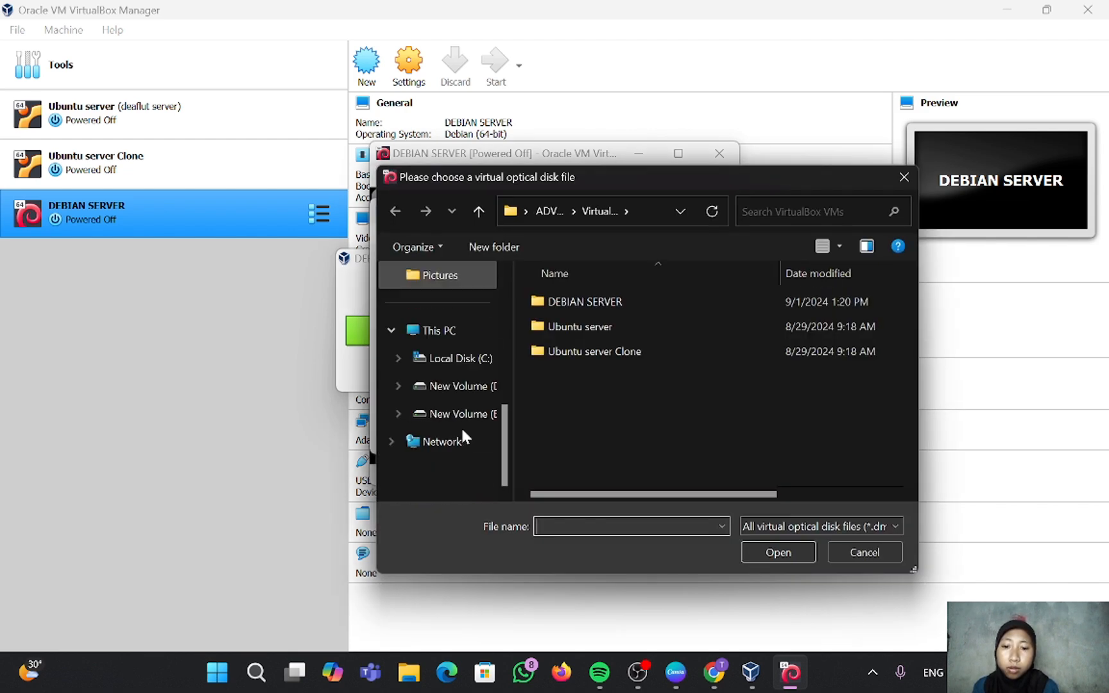
Step: Pick debian-12.5.0-amd64-DVD-1.iso from D:\LAB SID\iso debian and boot the VM from it
click(465, 387)
click(584, 344)
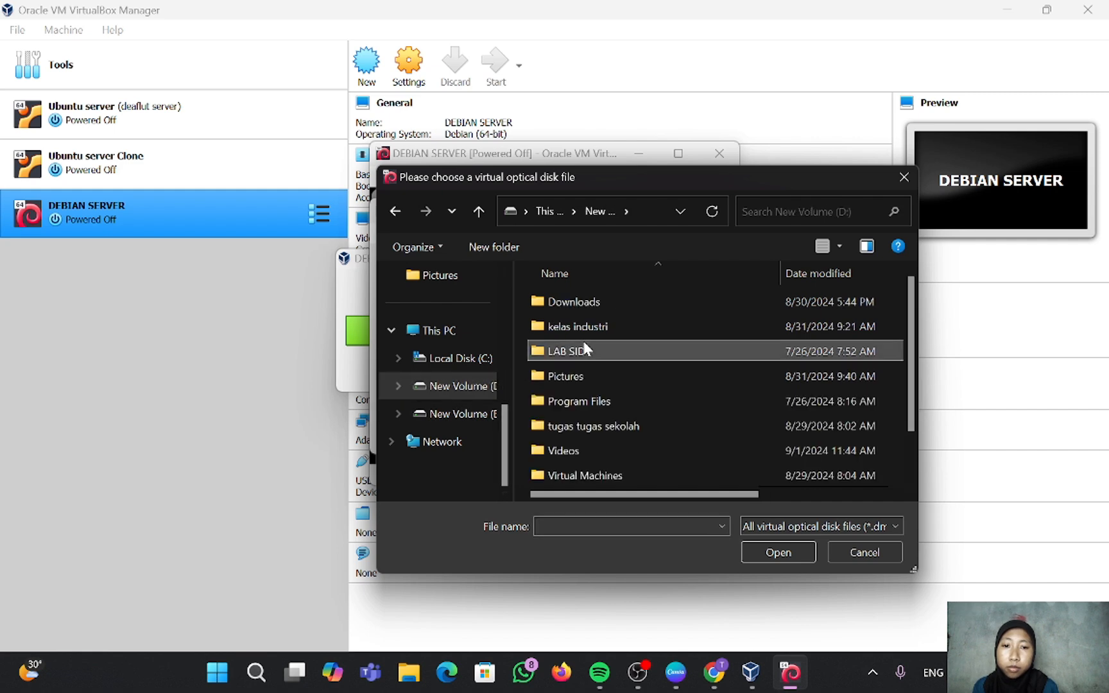
double_click(583, 347)
double_click(589, 295)
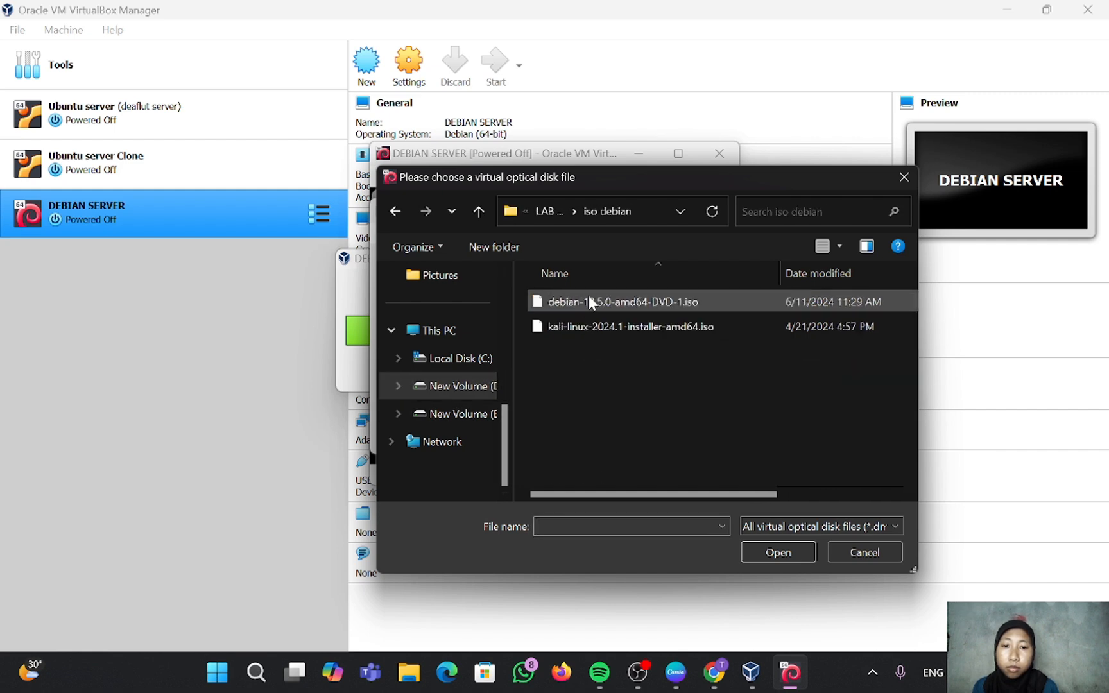
click(588, 299)
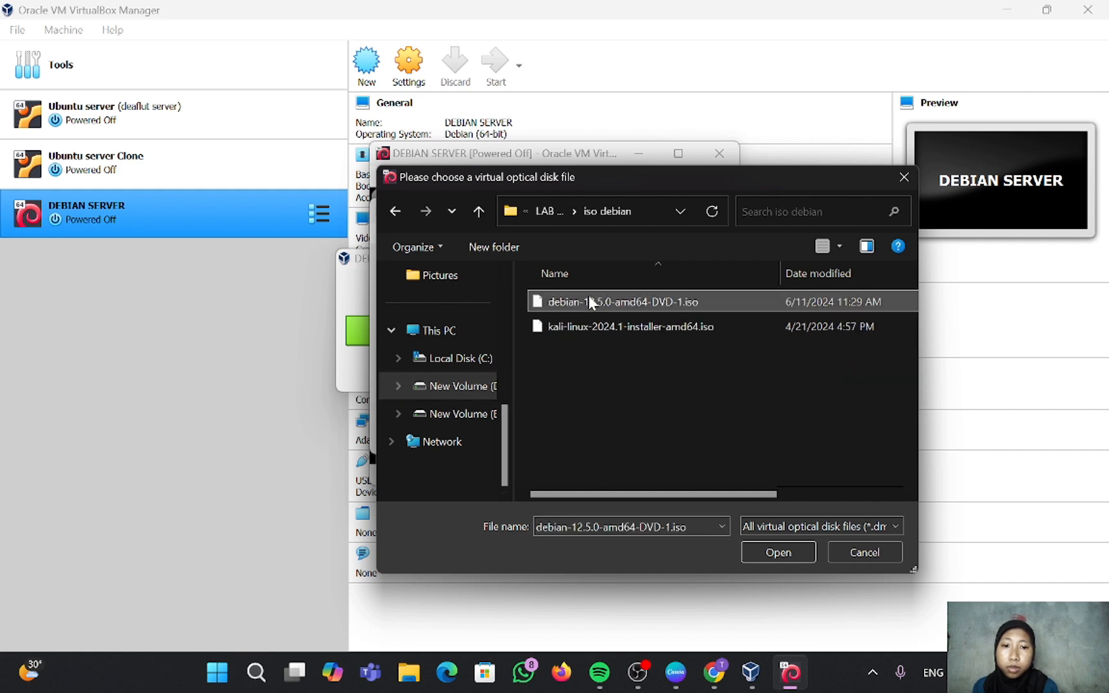
click(760, 553)
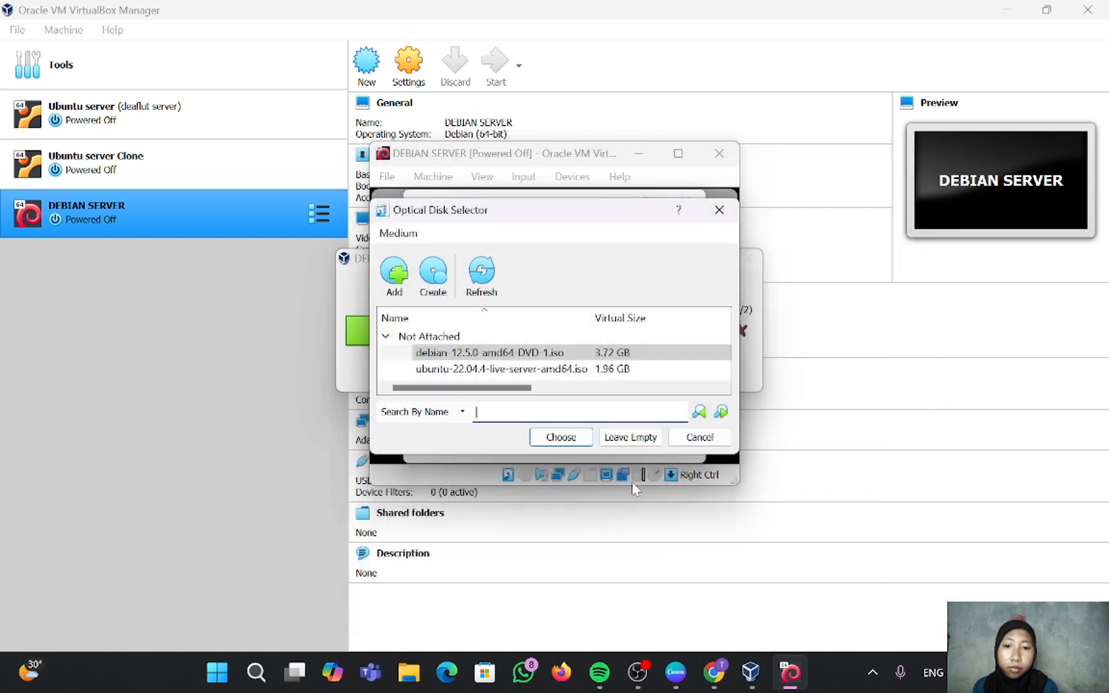
click(554, 443)
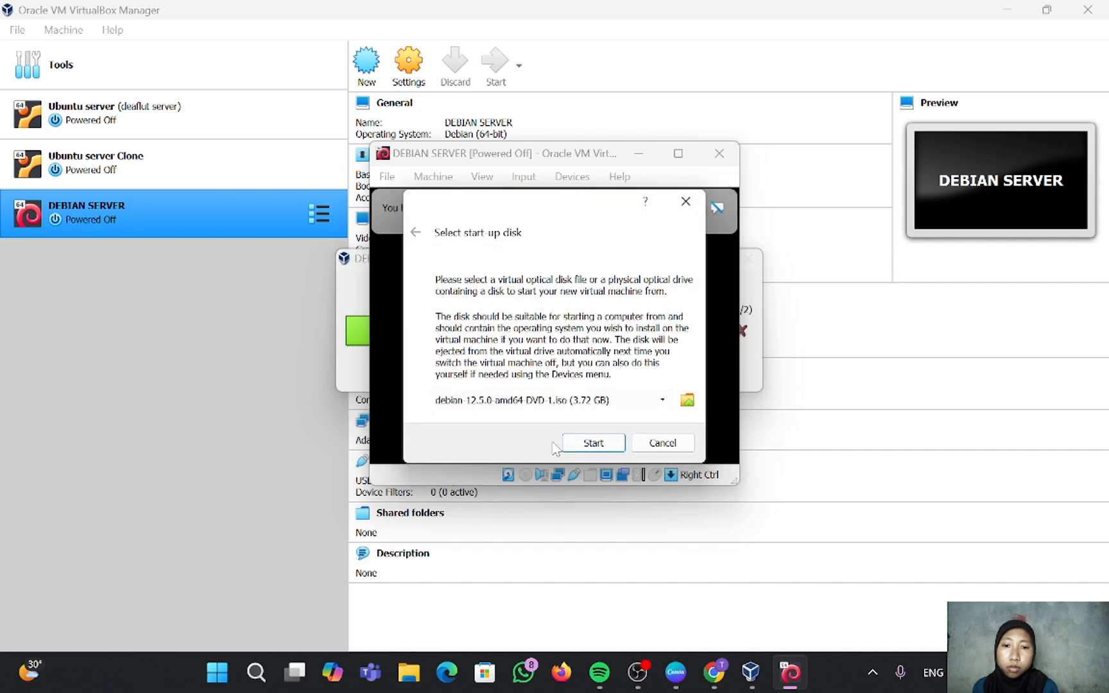
click(594, 444)
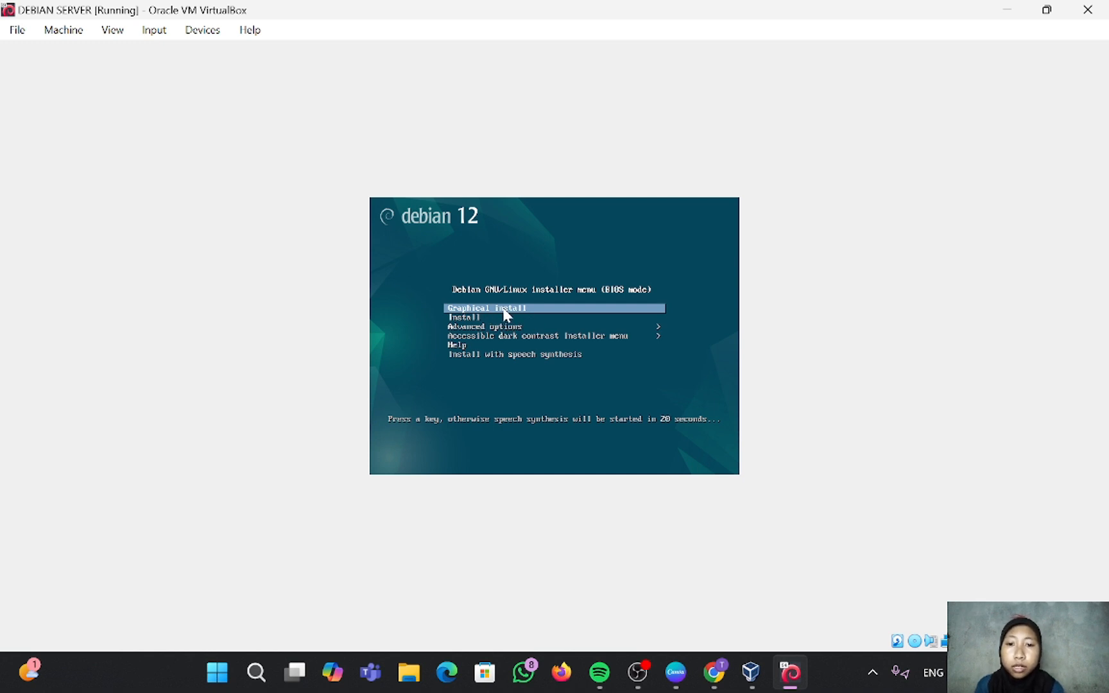
Step: Launch Graphical install with Indonesian language, Indonesia location and the default keyboard layout
key(Return)
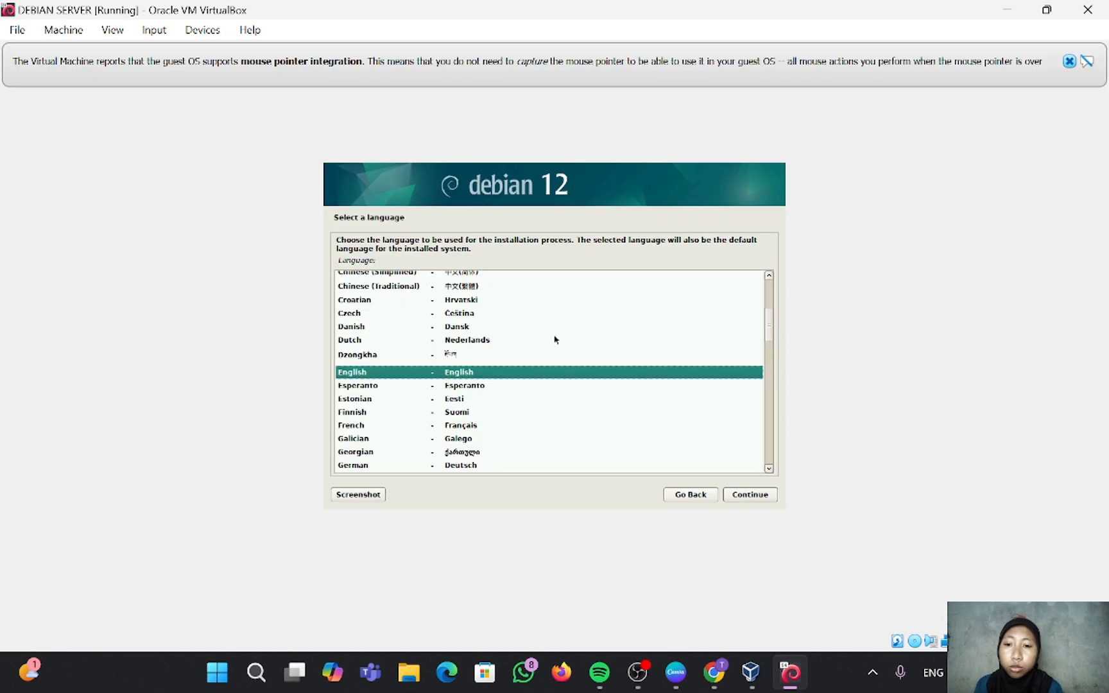
scroll(502, 312, down, 1)
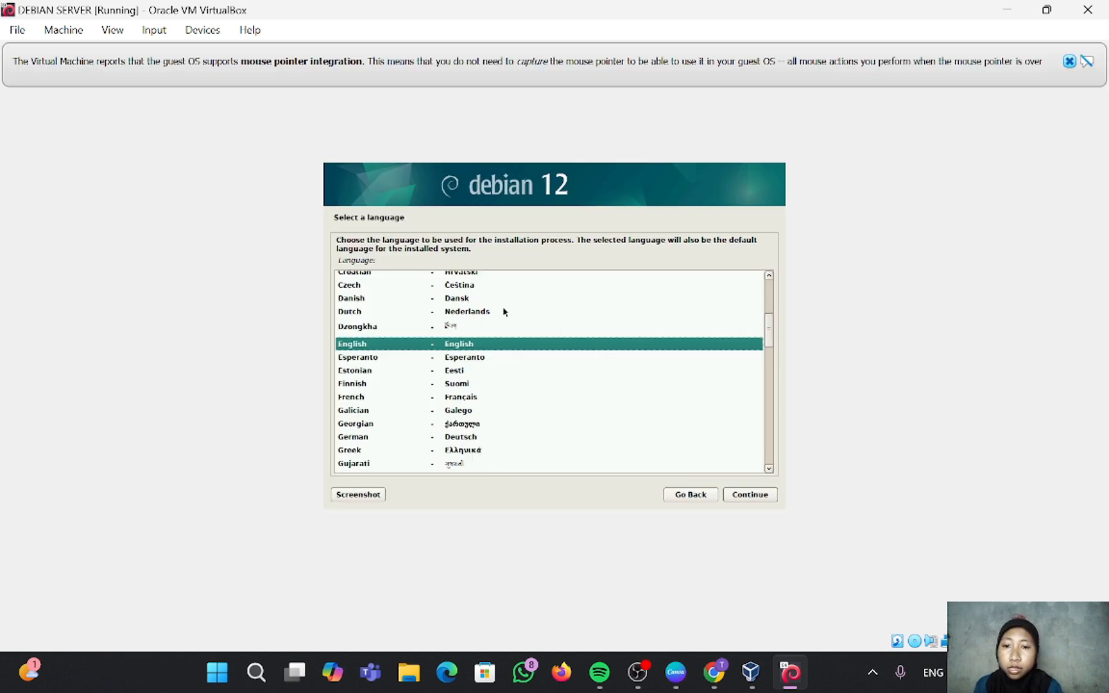
scroll(503, 312, down, 2)
scroll(503, 312, down, 2)
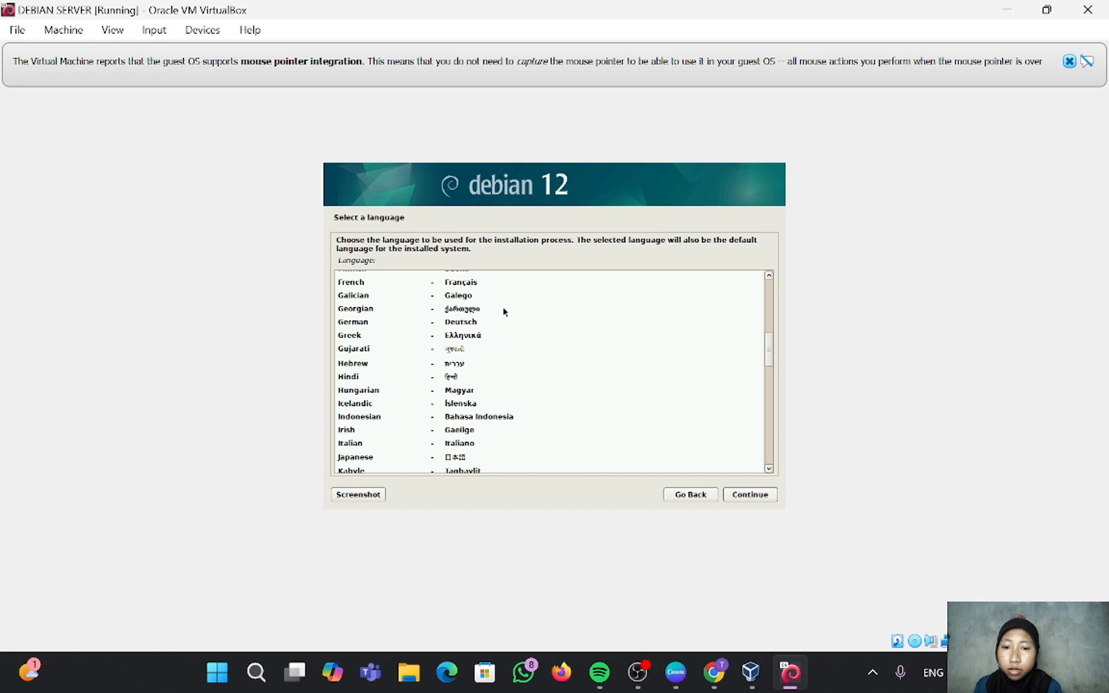
click(467, 419)
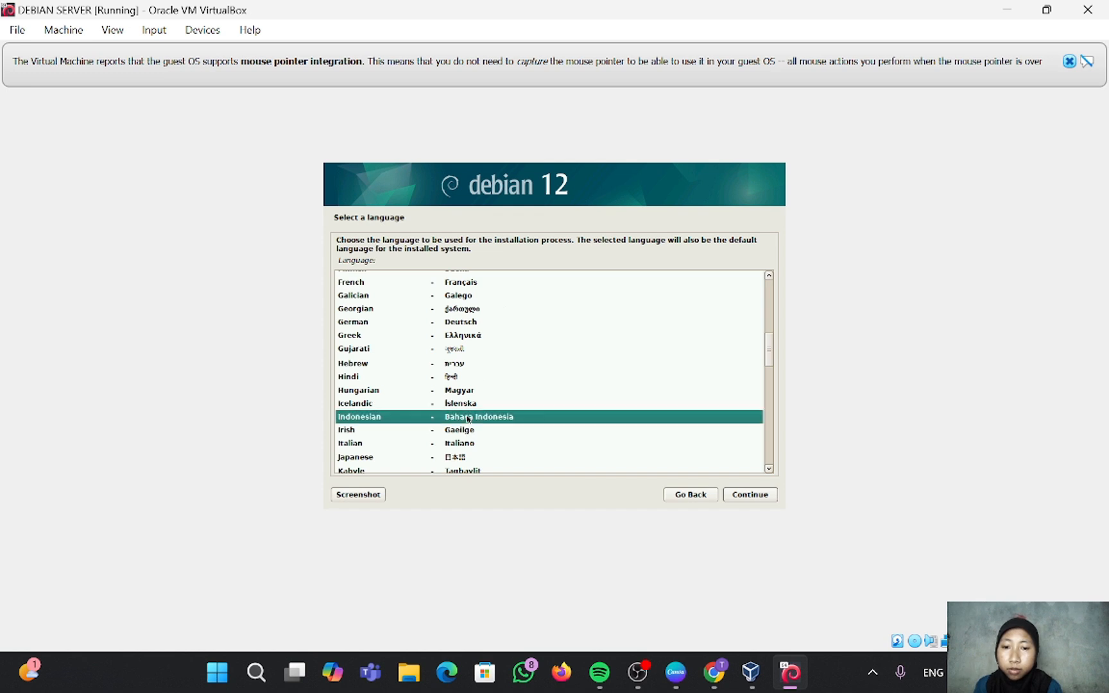
click(739, 496)
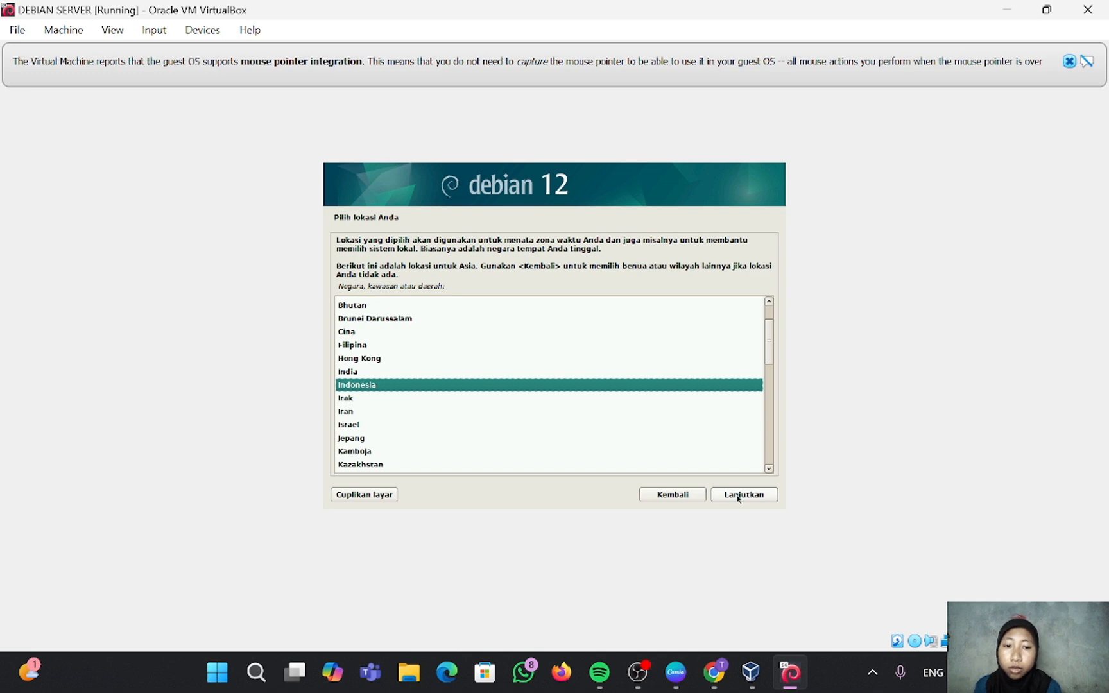
click(738, 496)
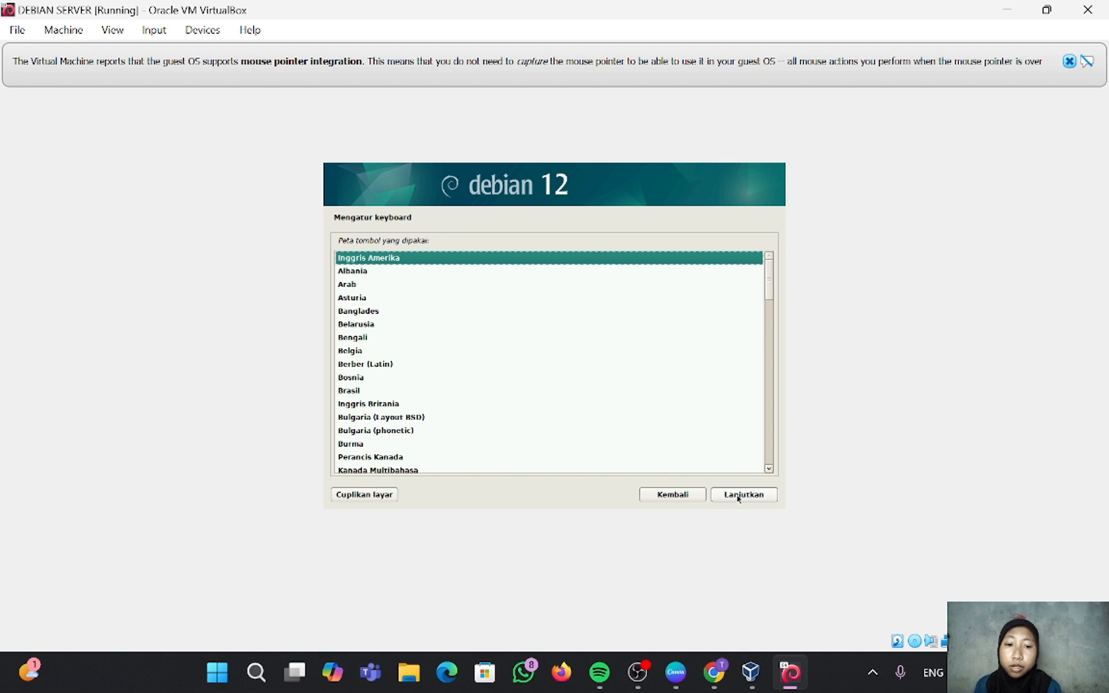
click(738, 496)
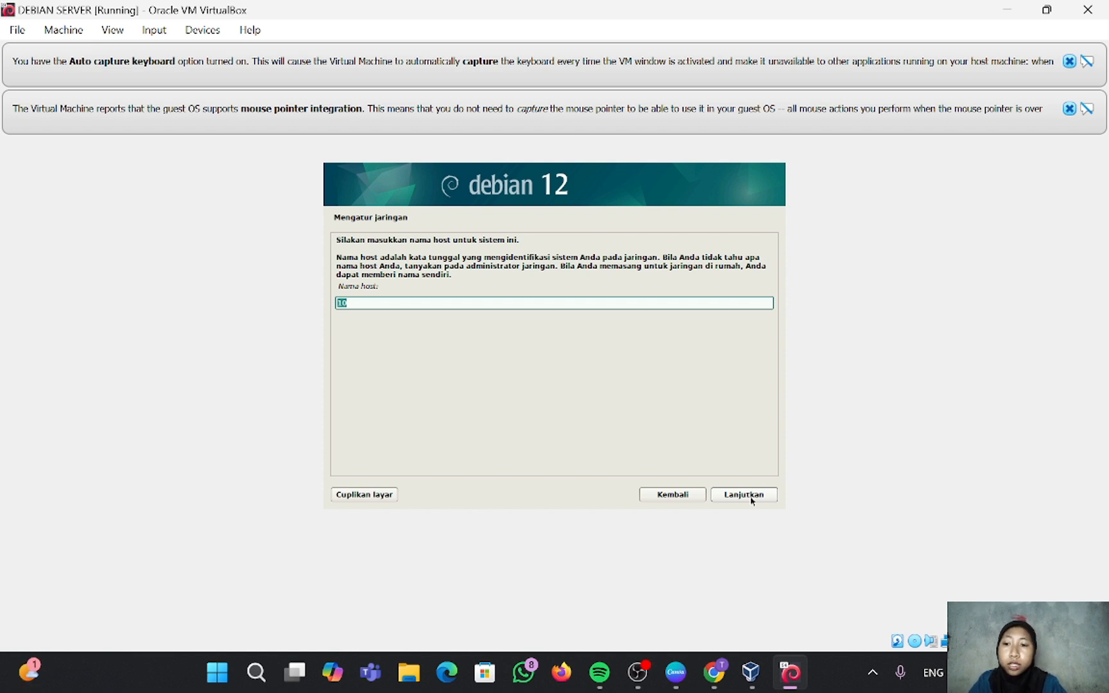
Step: Enter the hostname, then replace the default domain 0.2.15 with the new domain name
key(BackSpace)
text(riarafa)
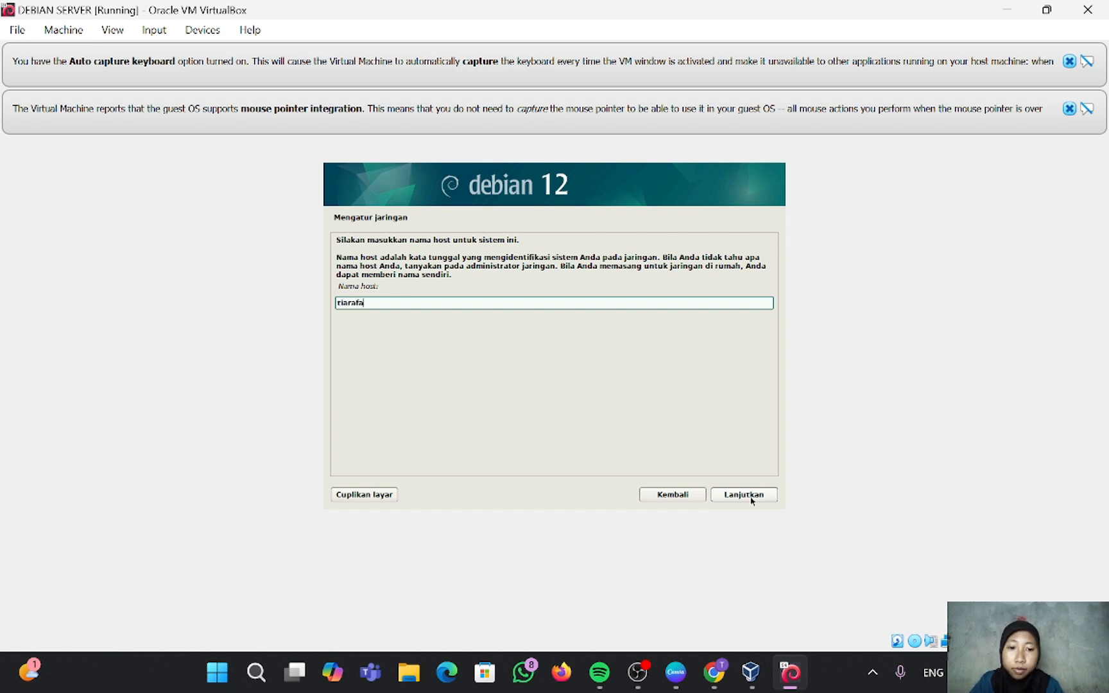
click(751, 500)
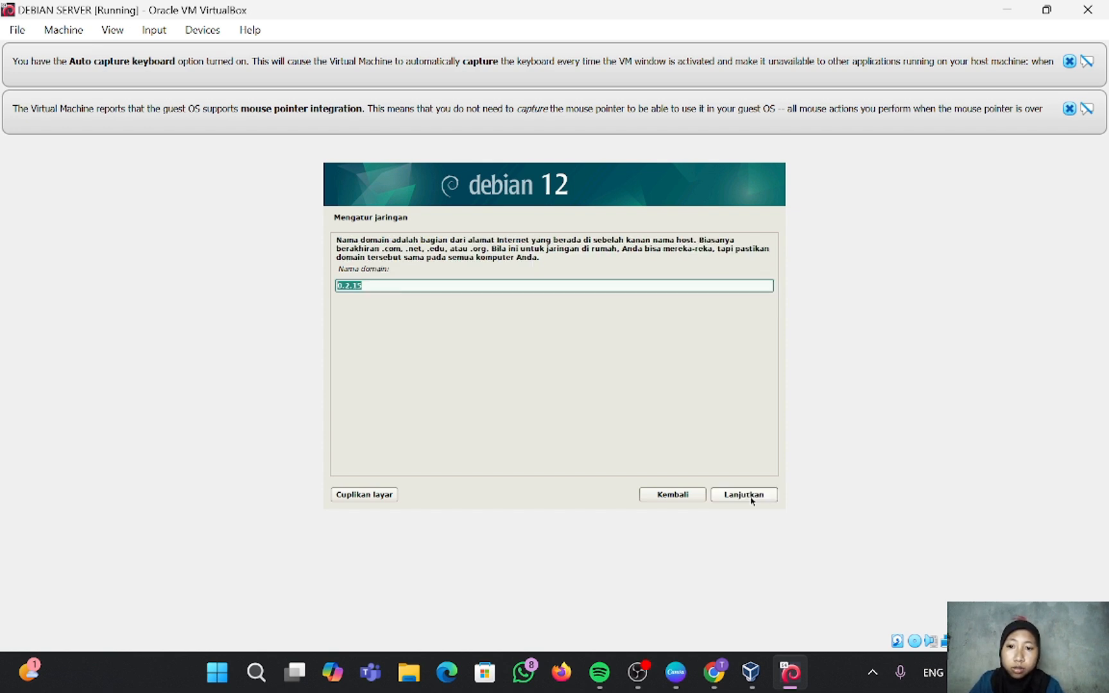
click(437, 287)
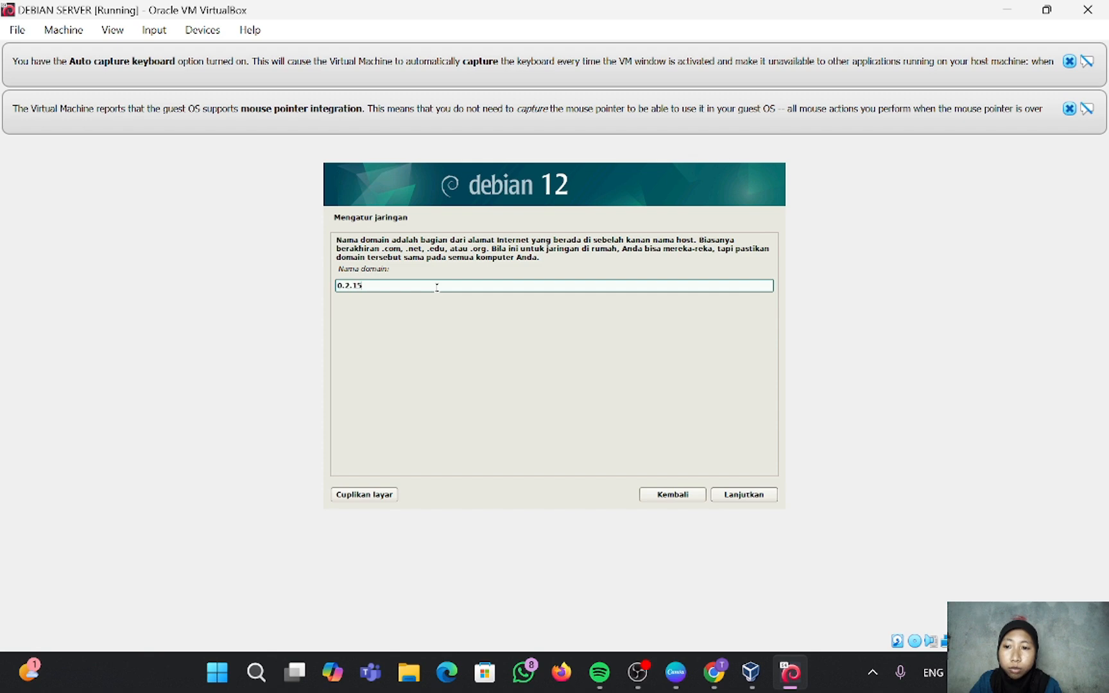
key(BackSpace)
key(BackSpace)
key(BackSpace)
key(BackSpace)
key(BackSpace)
key(BackSpace)
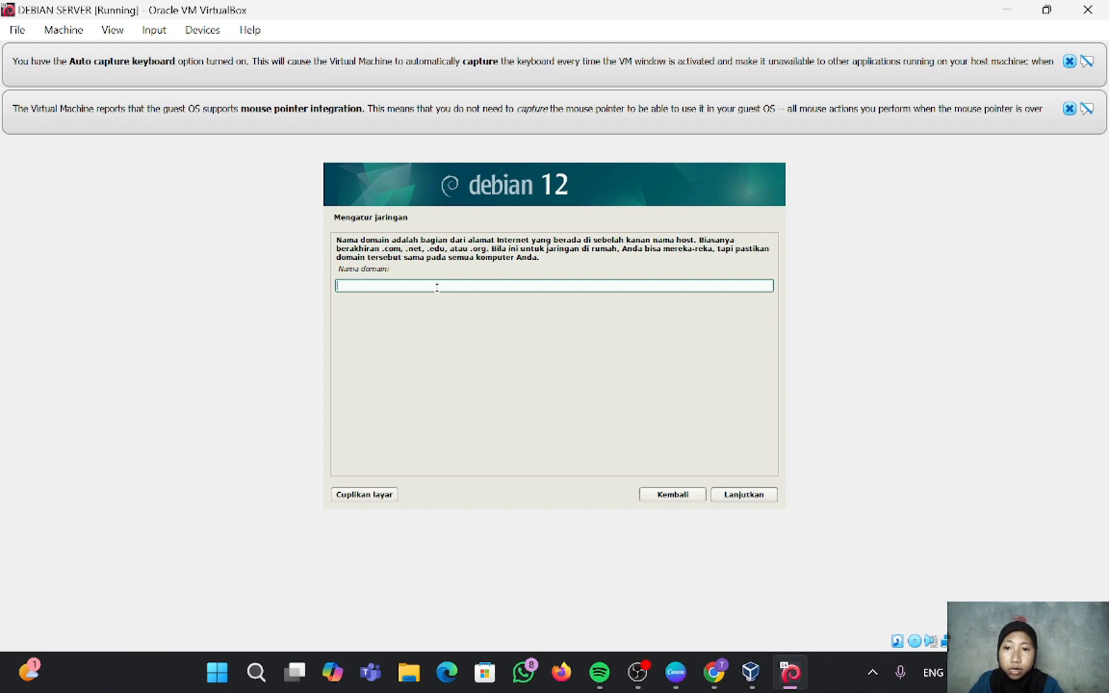
text(riarafa)
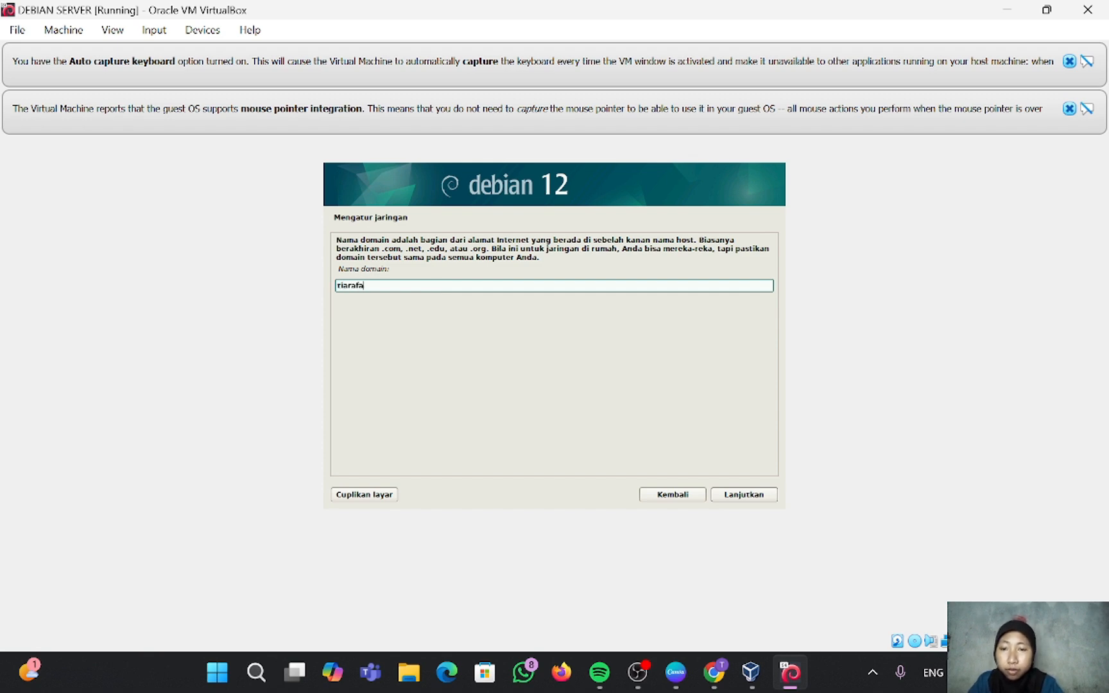
click(755, 495)
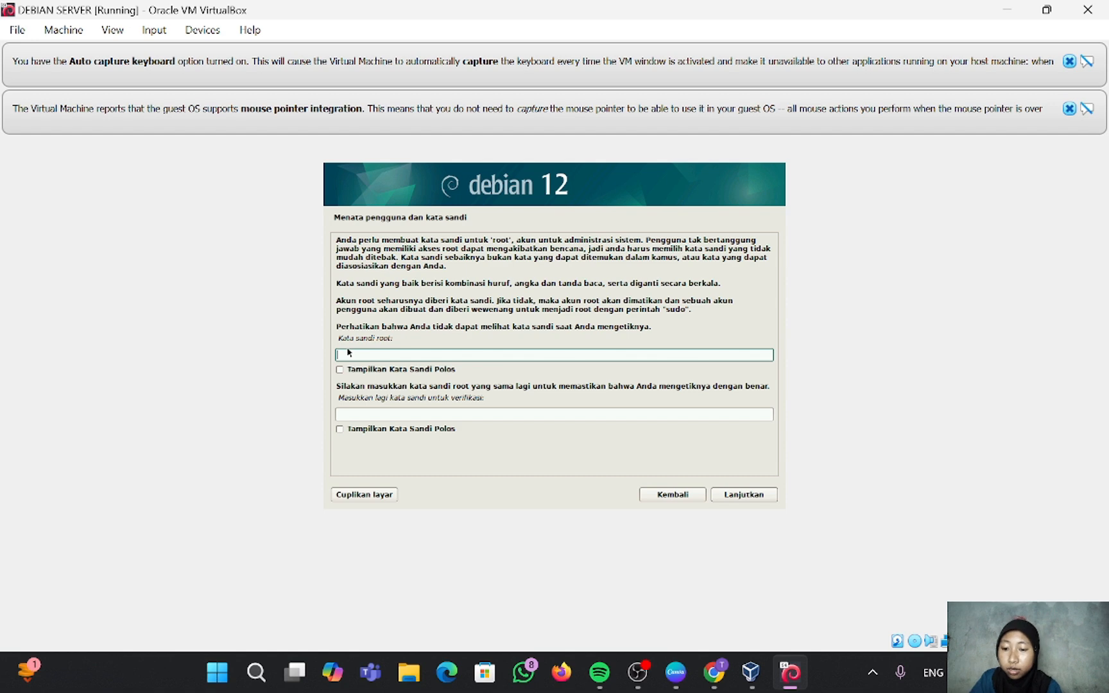
Step: Set and confirm the root password
text(●●●●●)
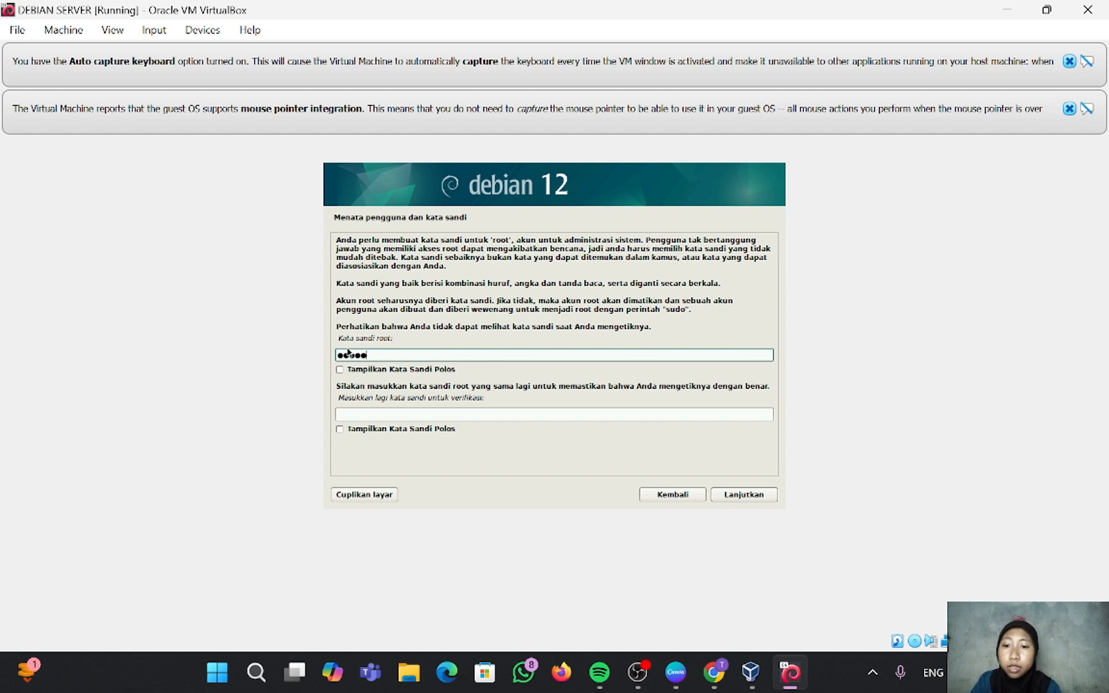
click(363, 414)
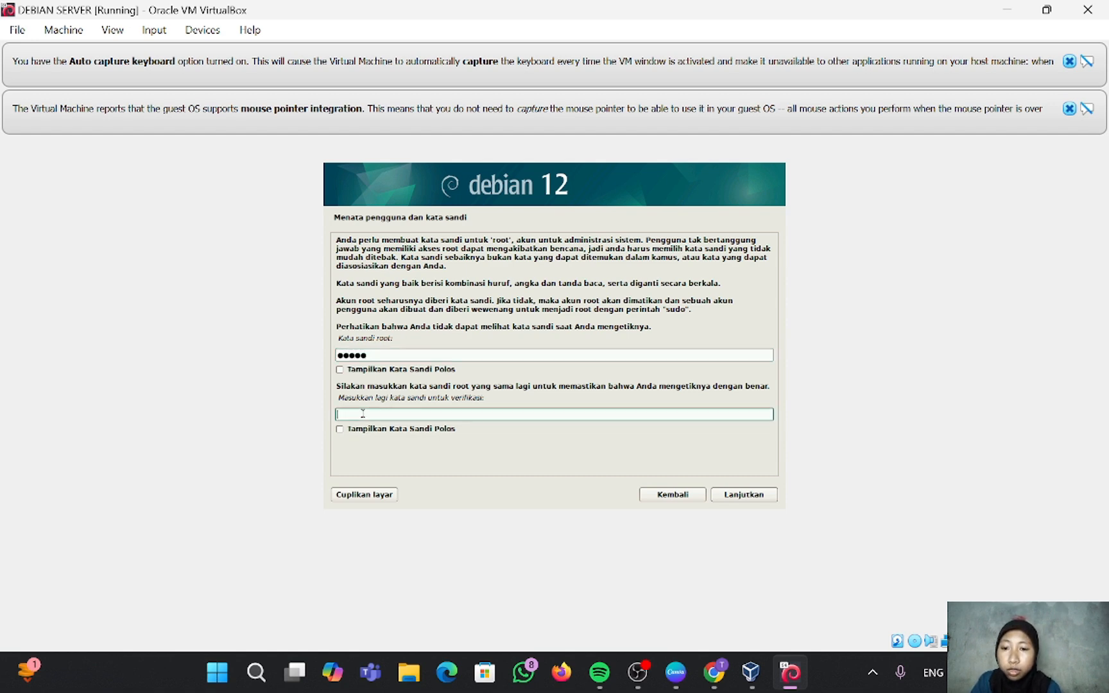
text(●●●)
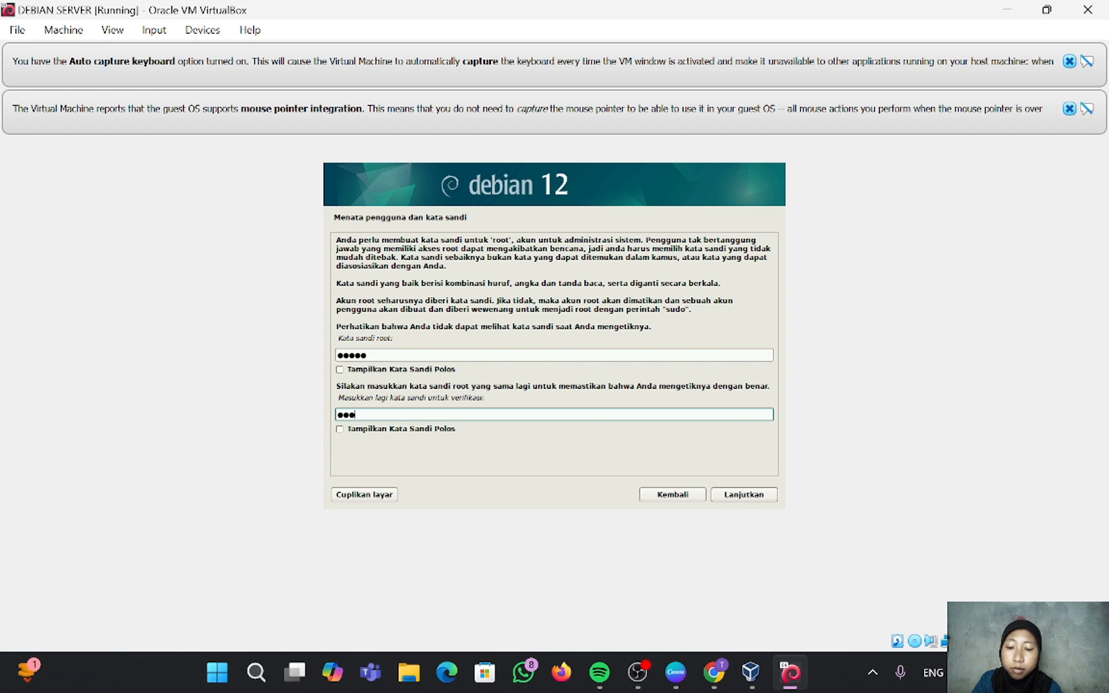
text(●●)
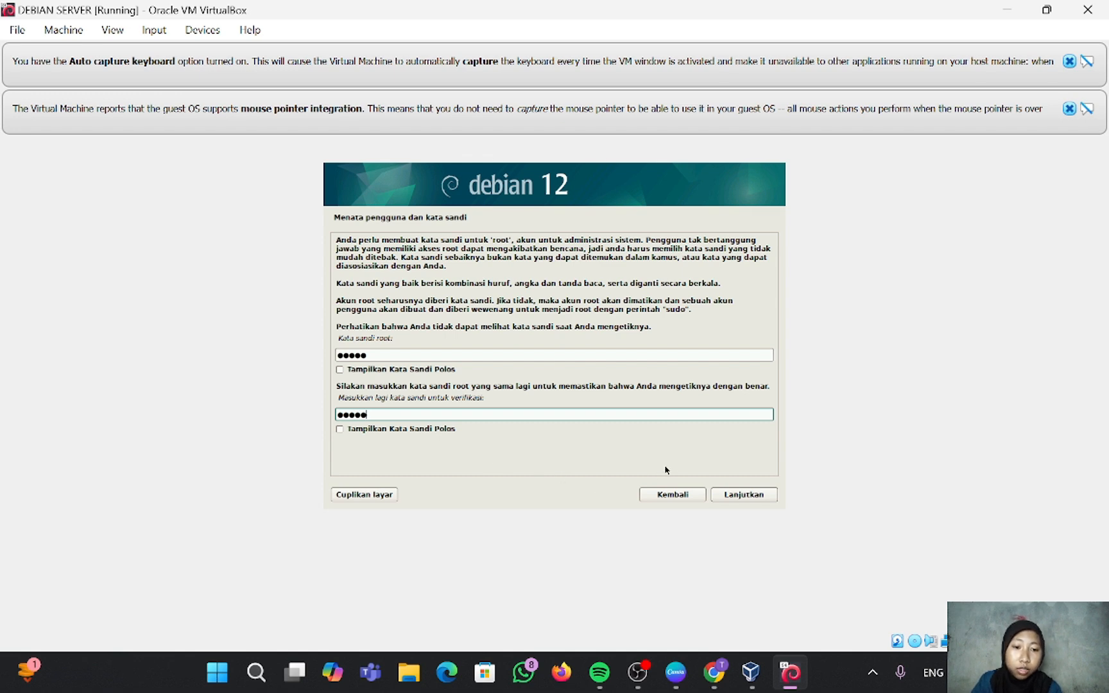
click(758, 496)
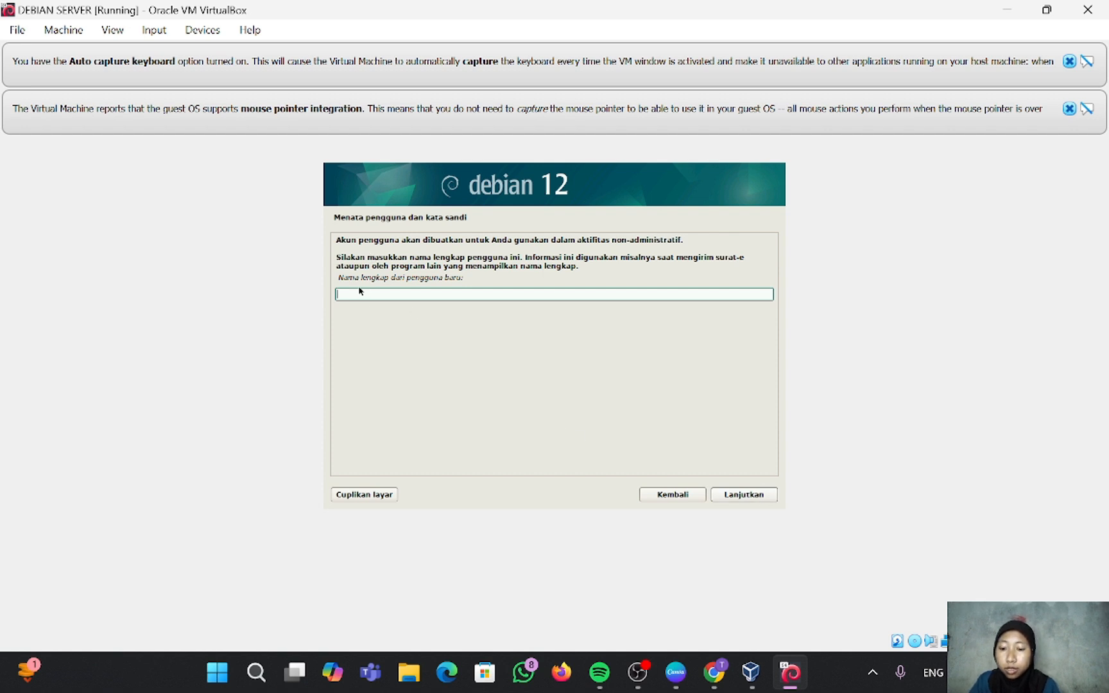
Step: Enter the new user's full name and extend the suggested username
text(ru)
key(BackSpace)
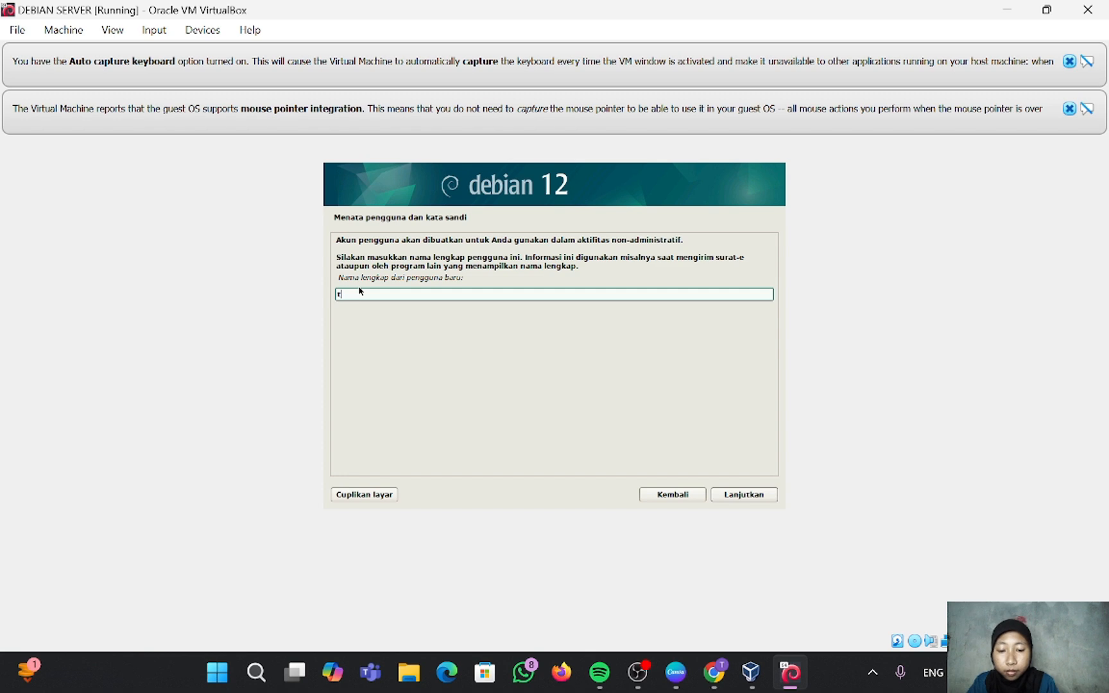
text(iara and)
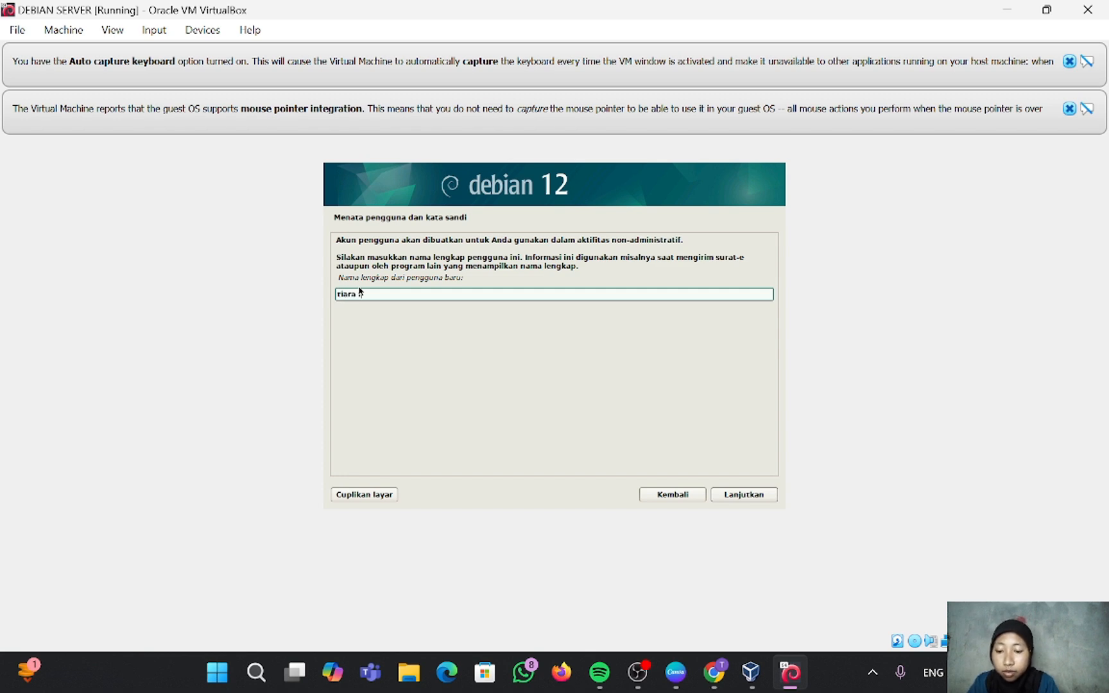
key(BackSpace)
key(BackSpace)
key(BackSpace)
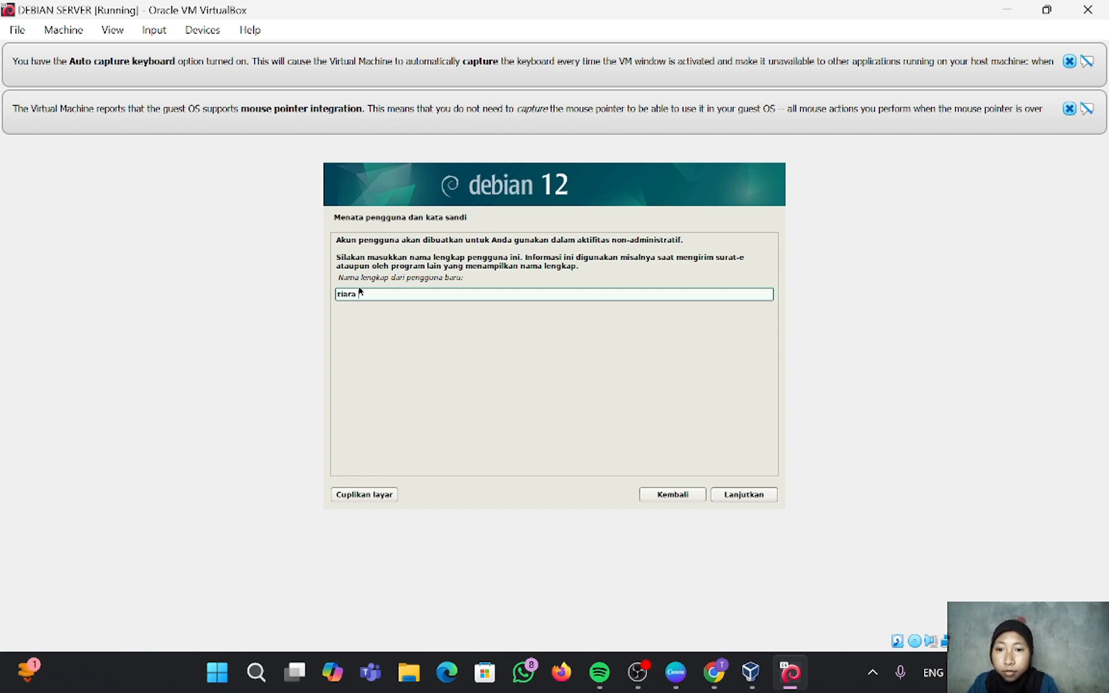
text(nadilla)
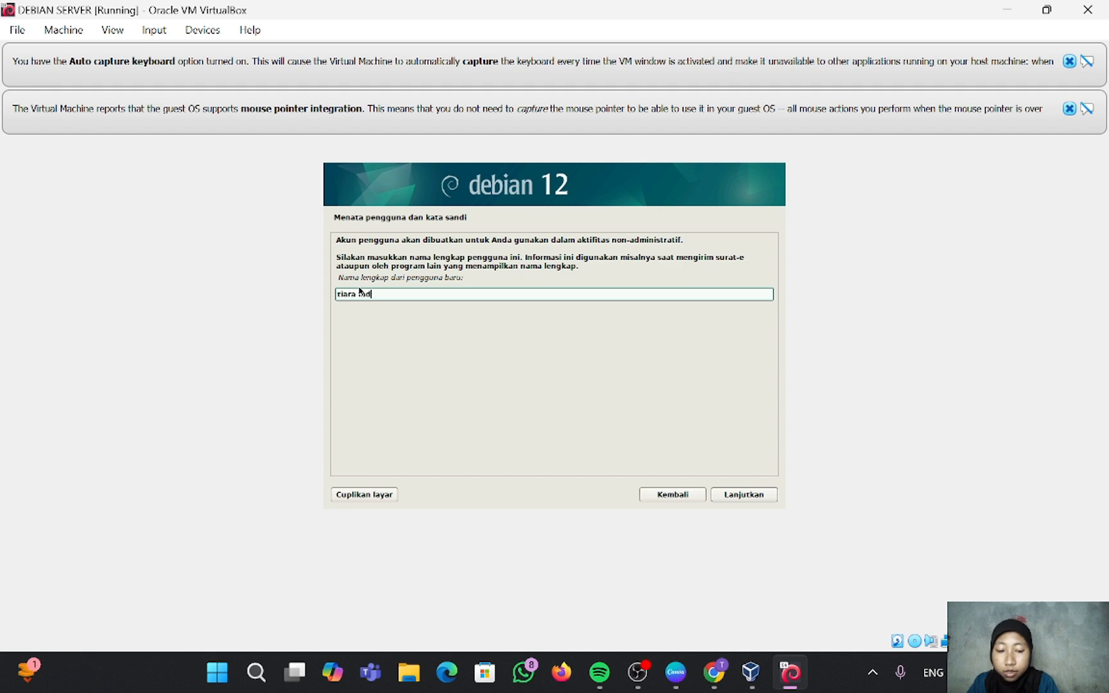
text(h)
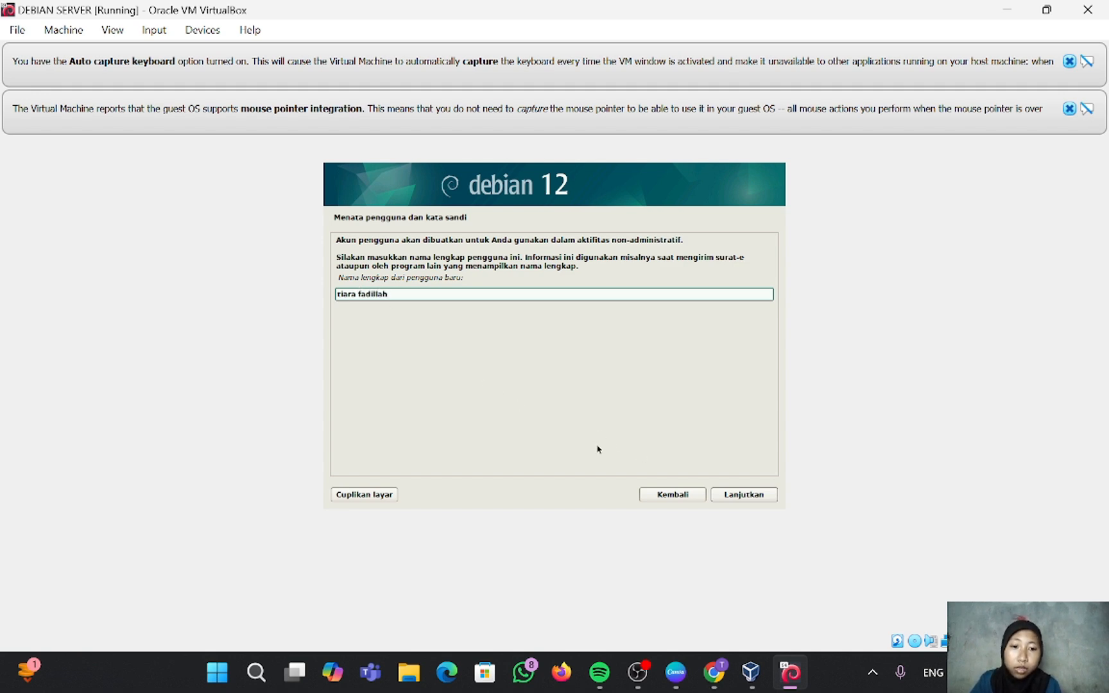
click(752, 496)
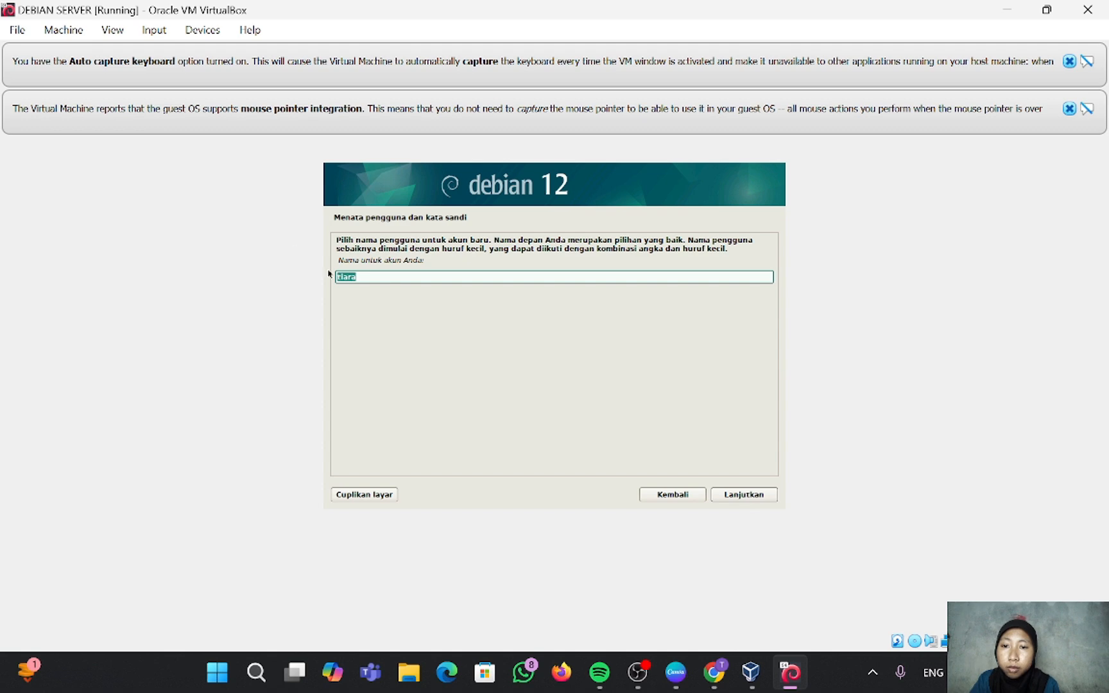
click(385, 279)
text(fa)
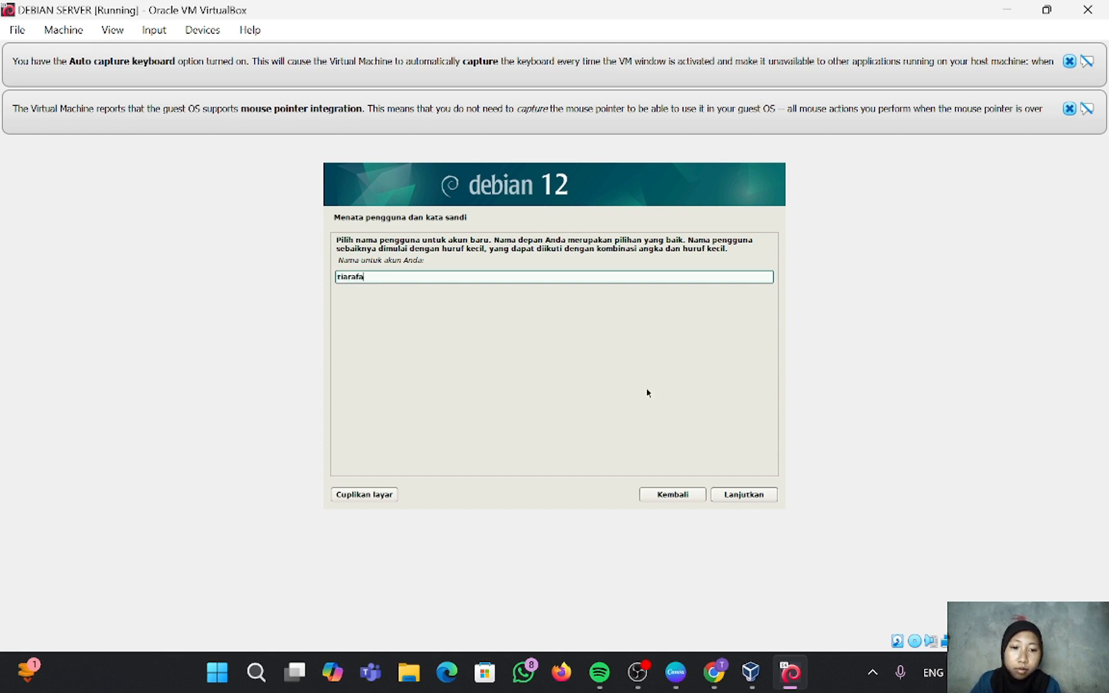
click(749, 493)
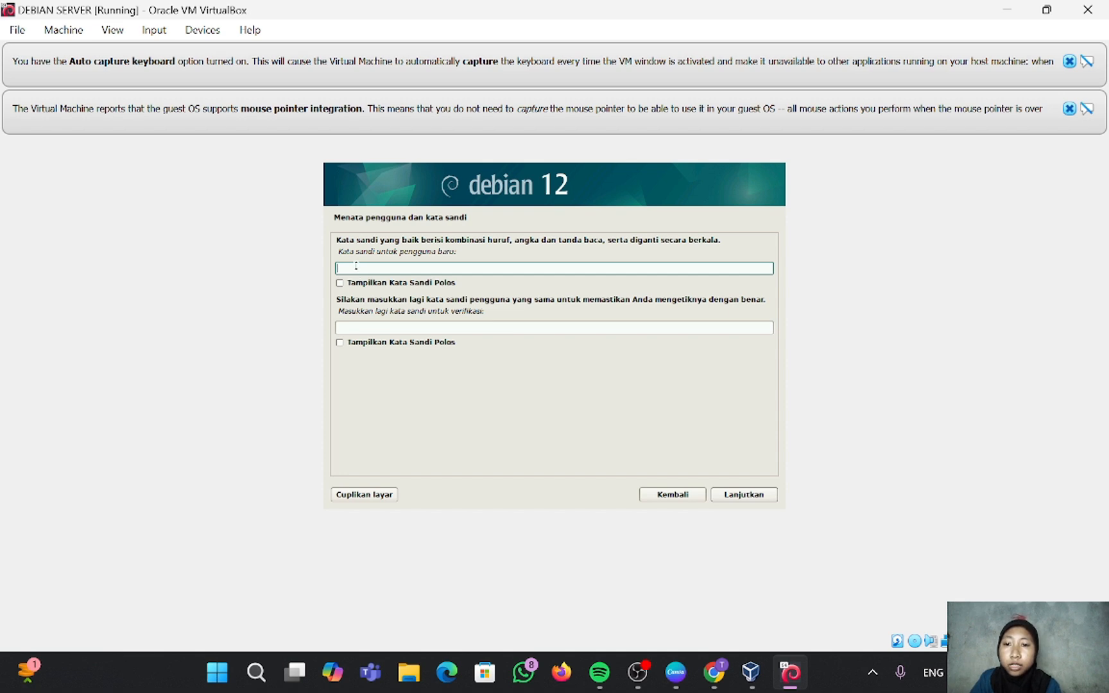
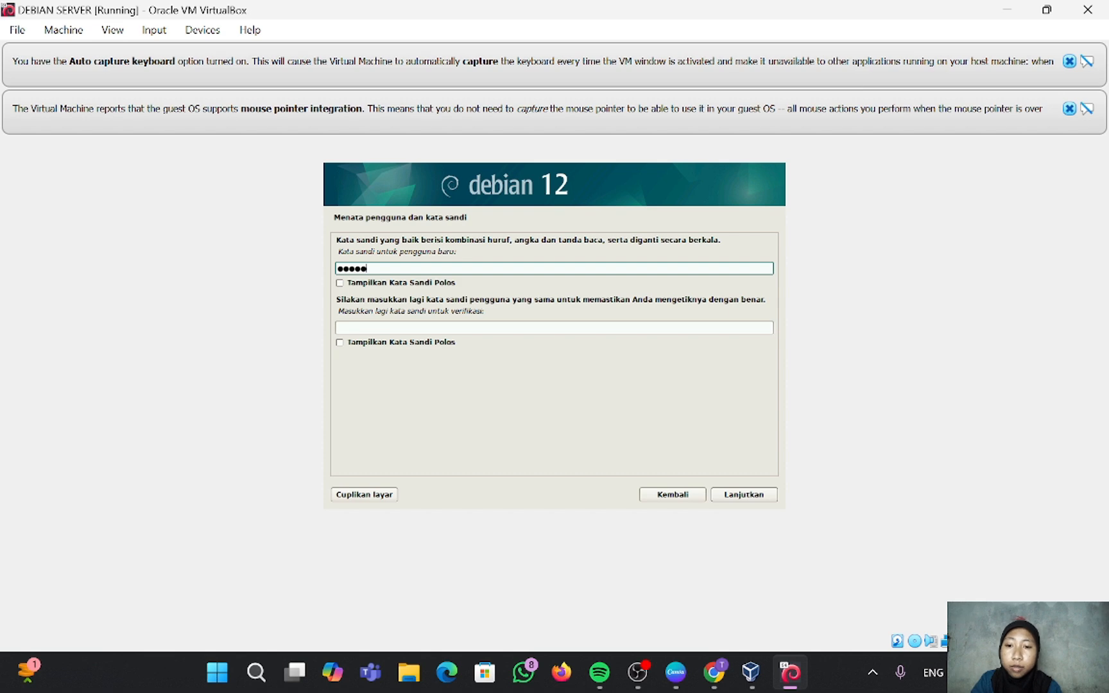
Step: Set and confirm the new user's password
click(361, 328)
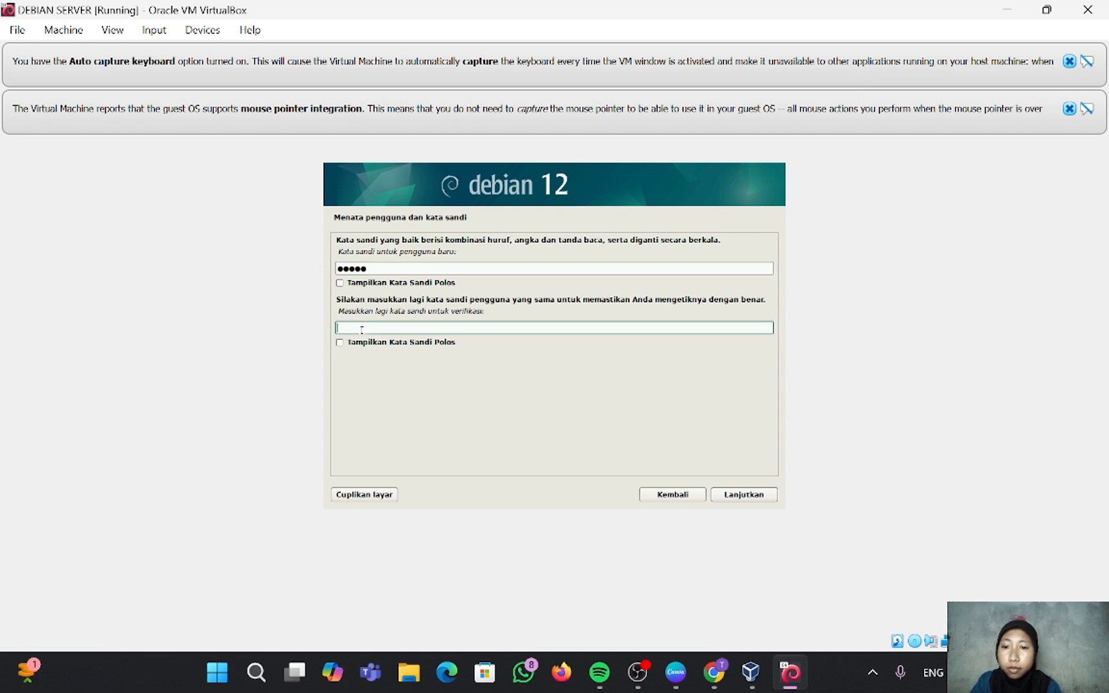
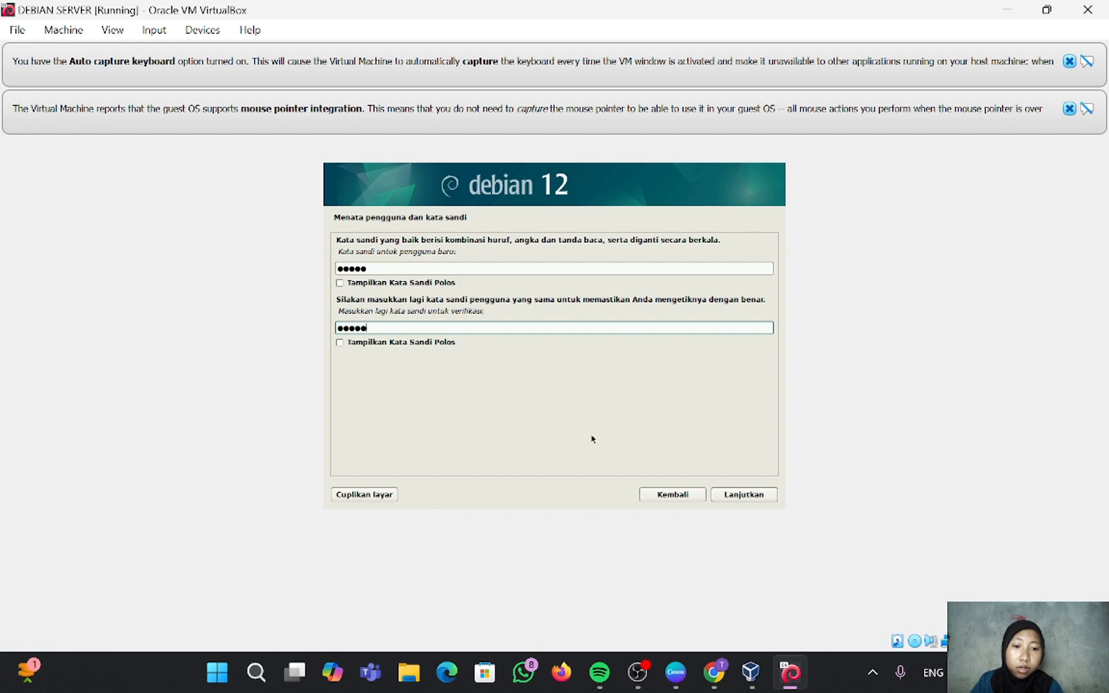
click(746, 496)
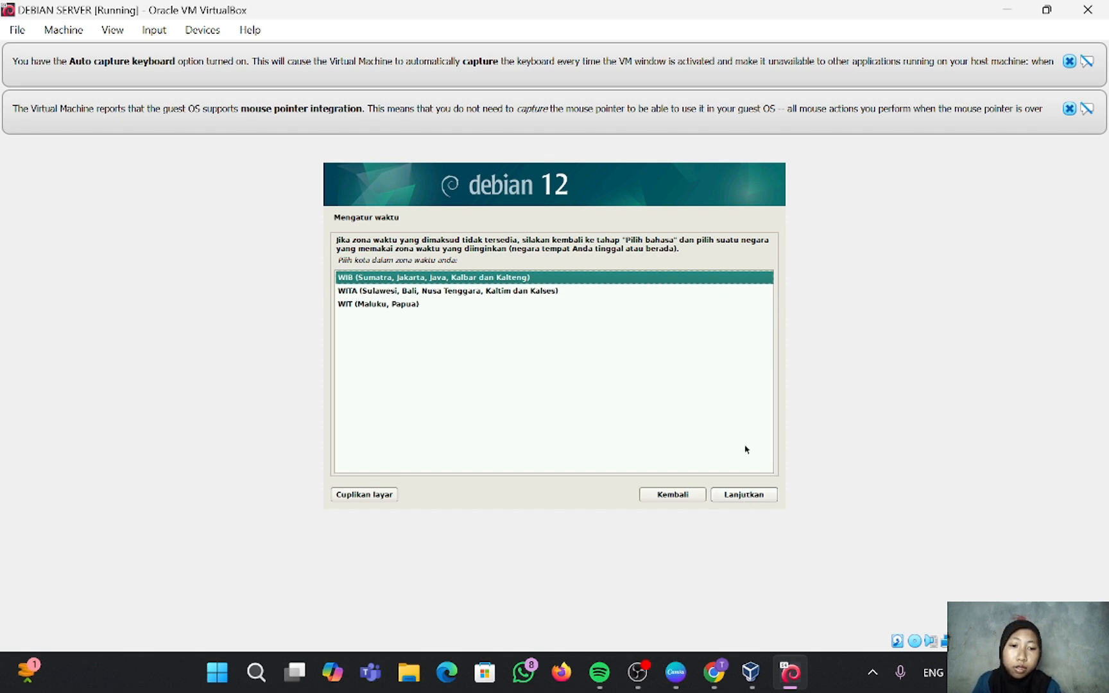
Step: Keep WIB, guided-partition the whole sda disk as one partition, write changes, and decline the media scan
click(745, 497)
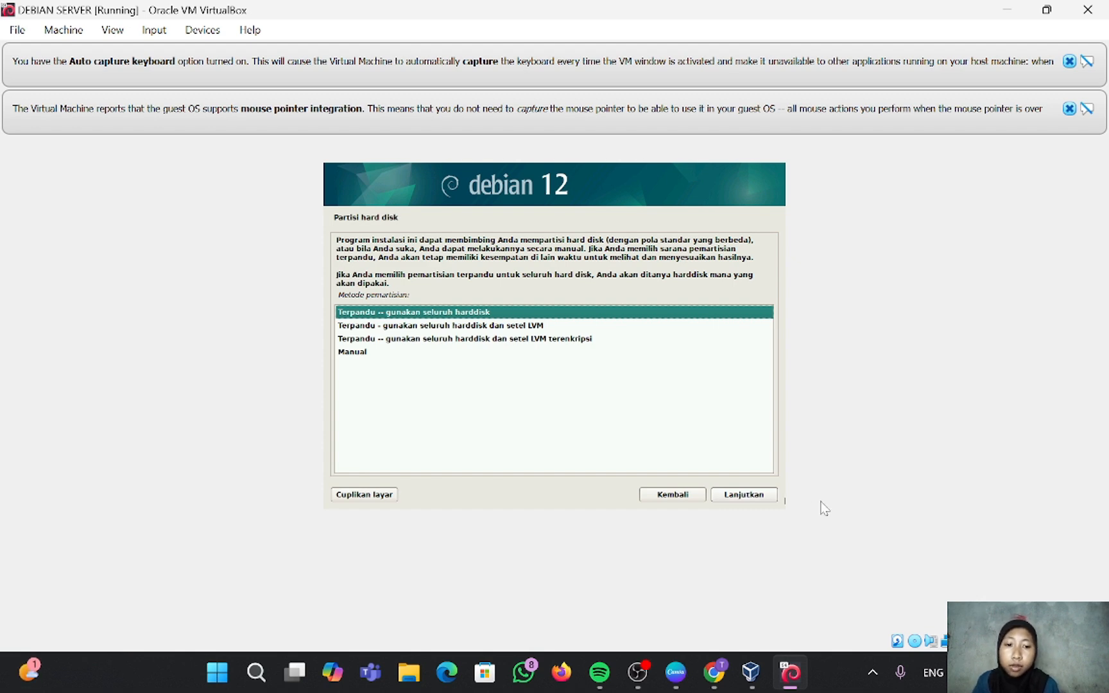
click(761, 497)
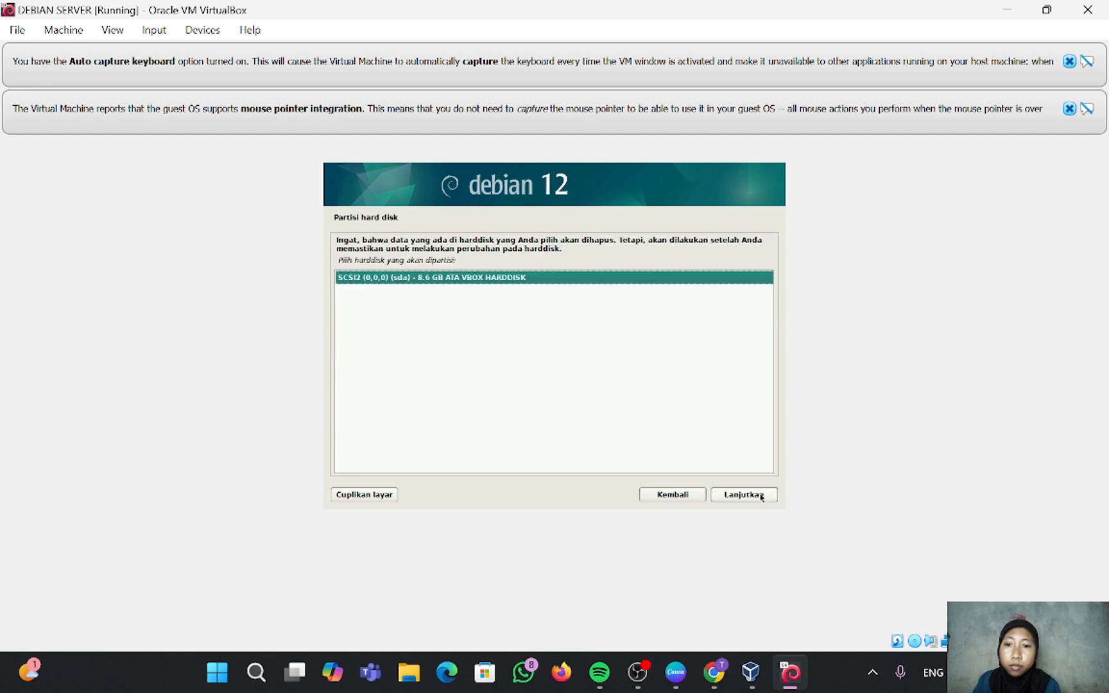
click(762, 497)
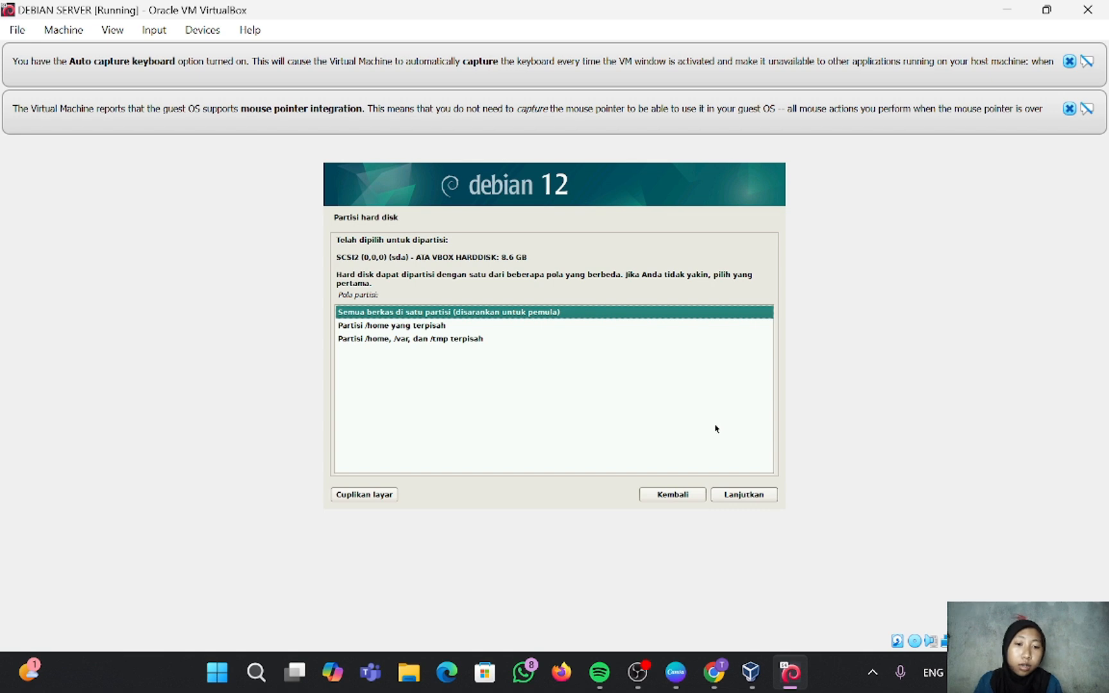
click(749, 494)
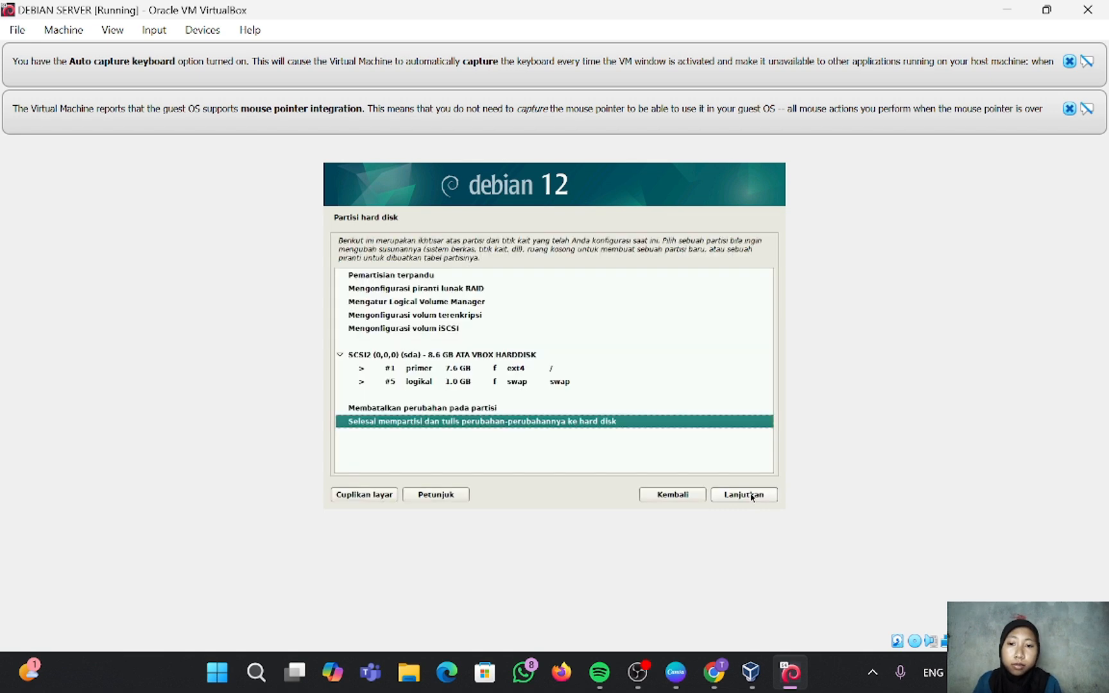
click(752, 495)
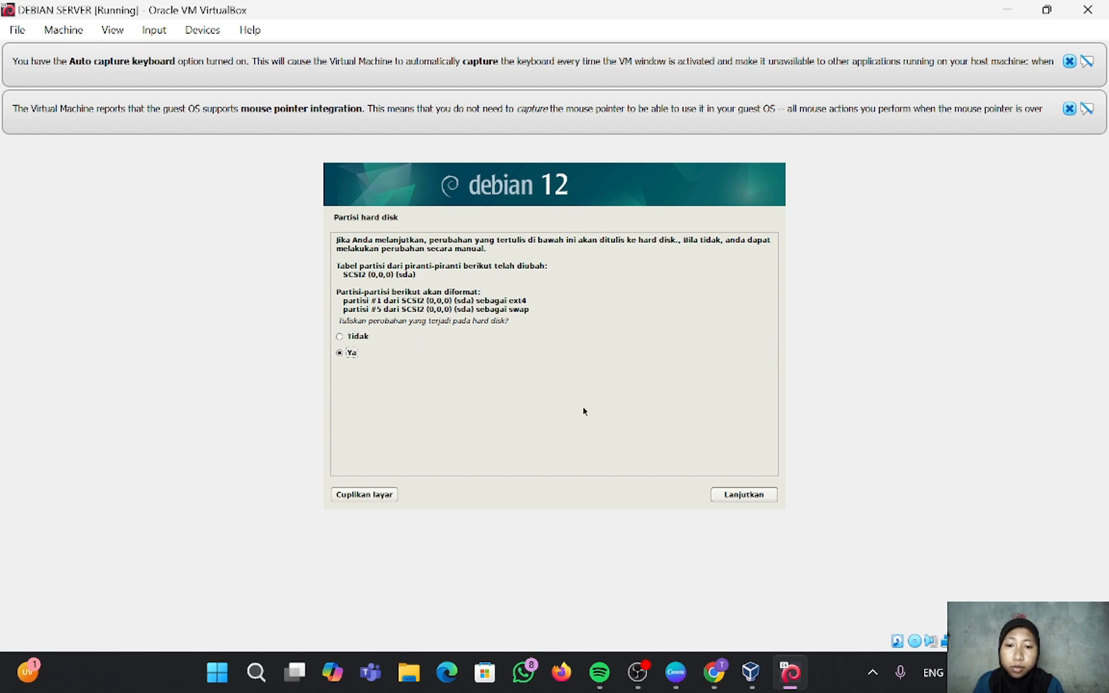
click(759, 496)
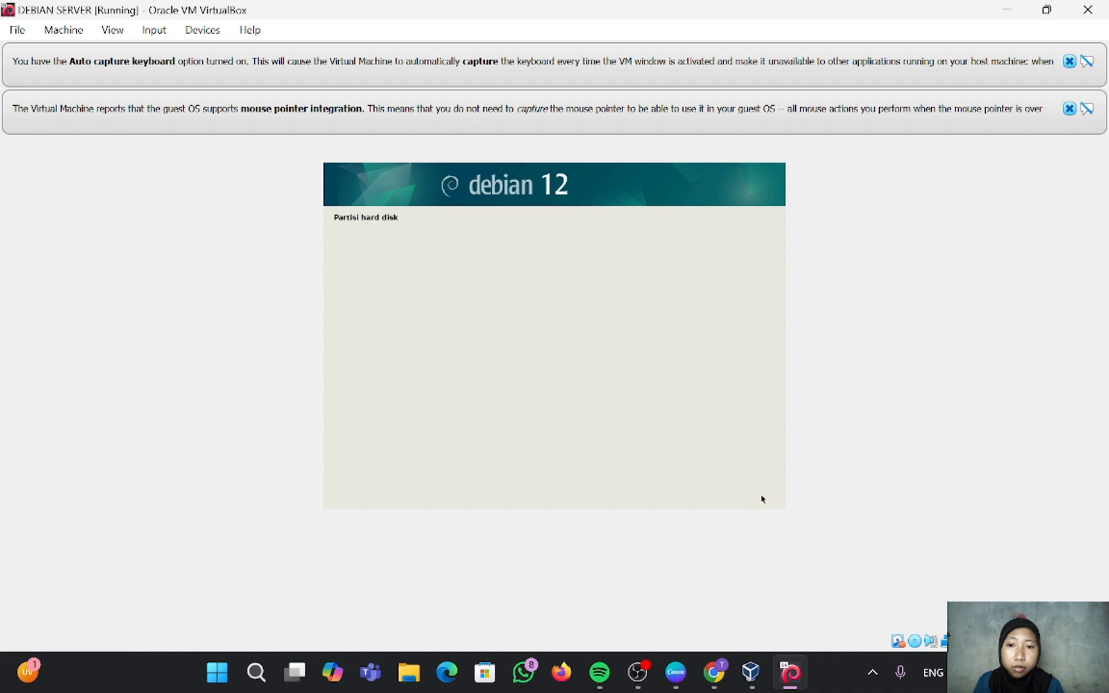
click(345, 336)
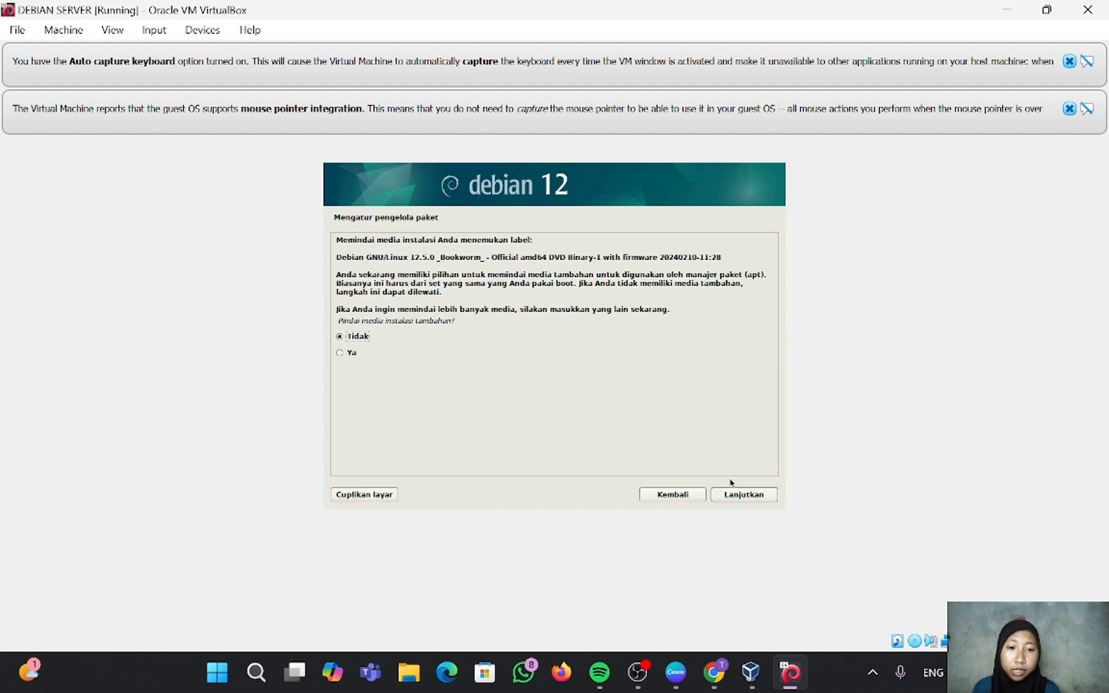
Step: Decline media scan, network mirror and popularity survey, then install software without GNOME
click(739, 495)
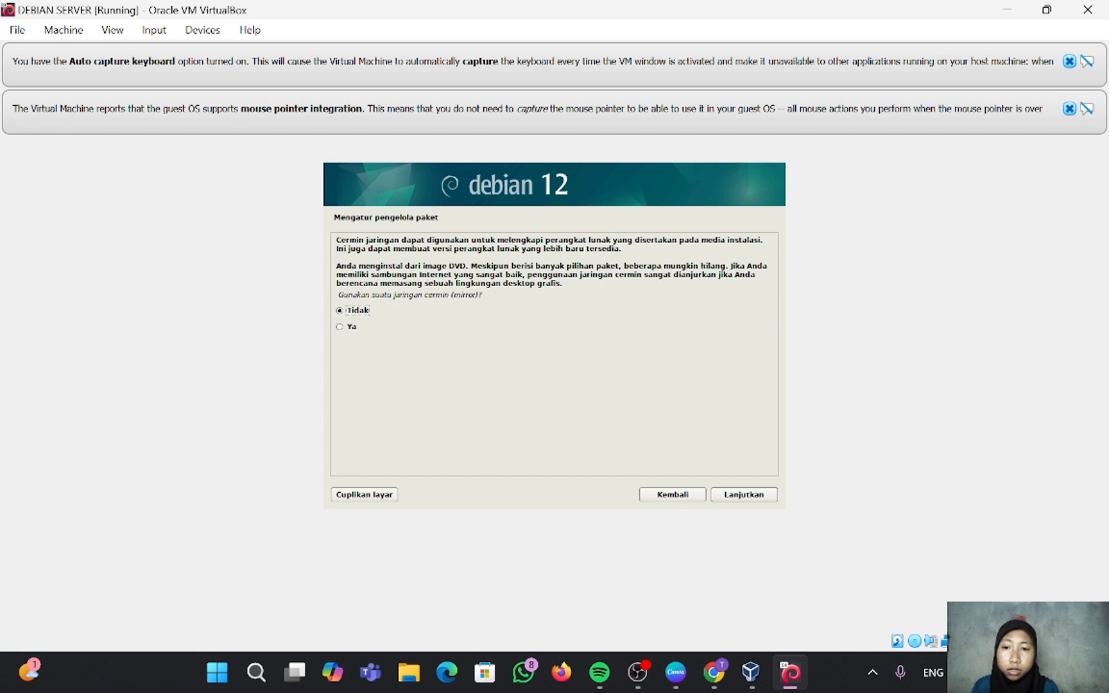
click(751, 494)
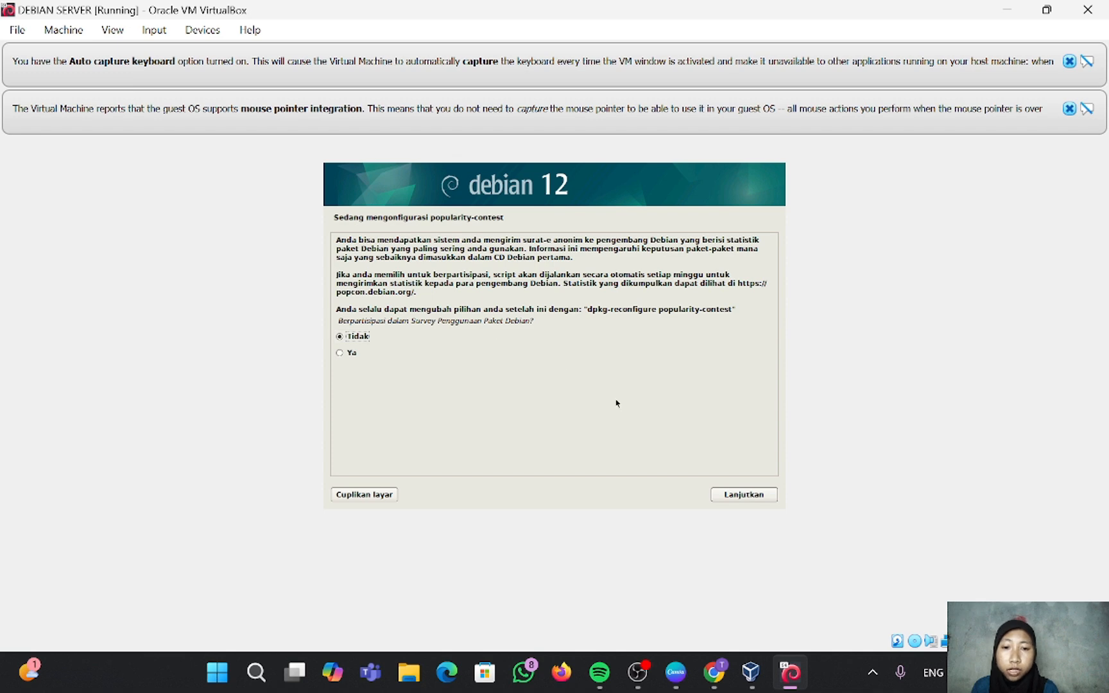
click(737, 492)
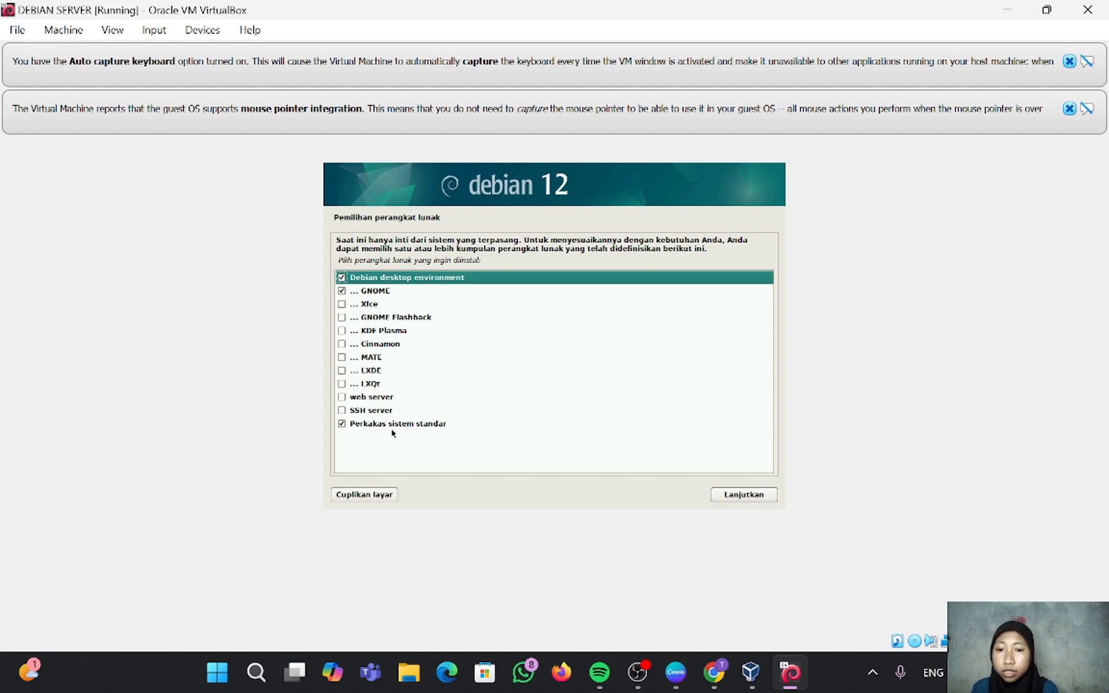
click(342, 293)
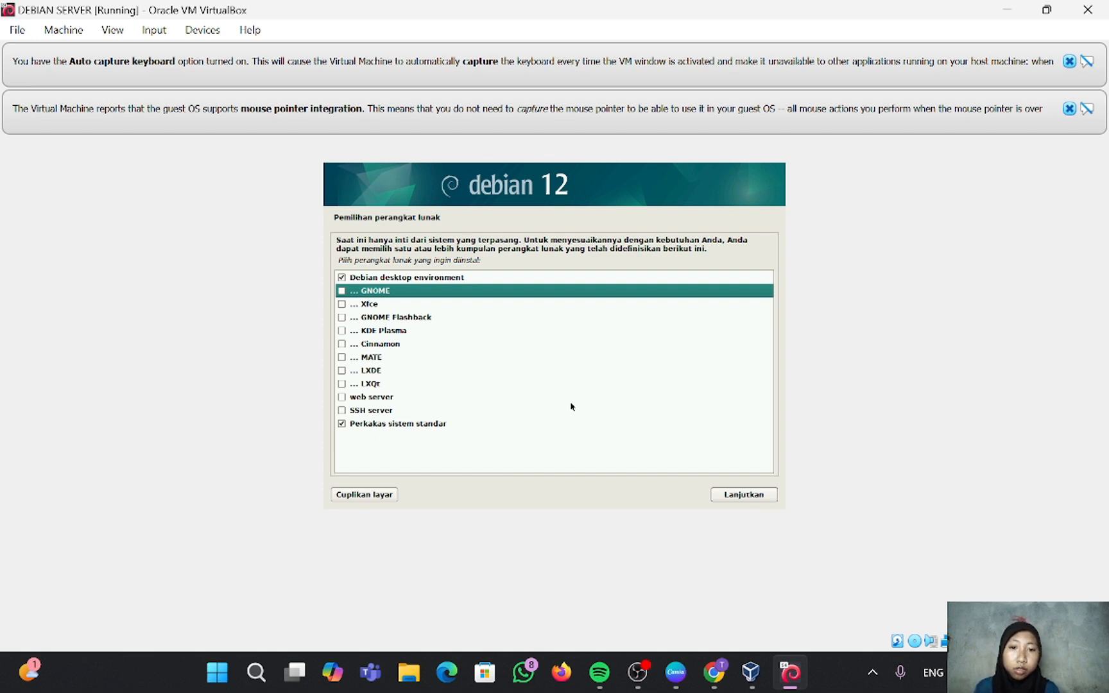
click(747, 495)
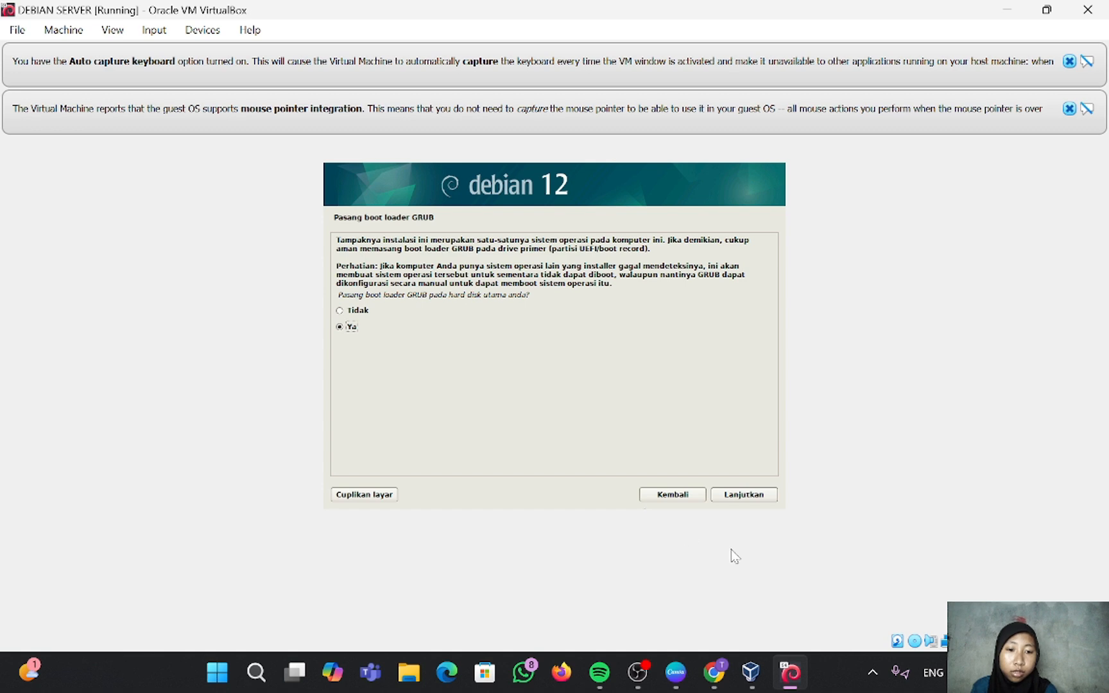
Step: Install GRUB onto /dev/sda and finish the installation to reboot the VM
click(742, 496)
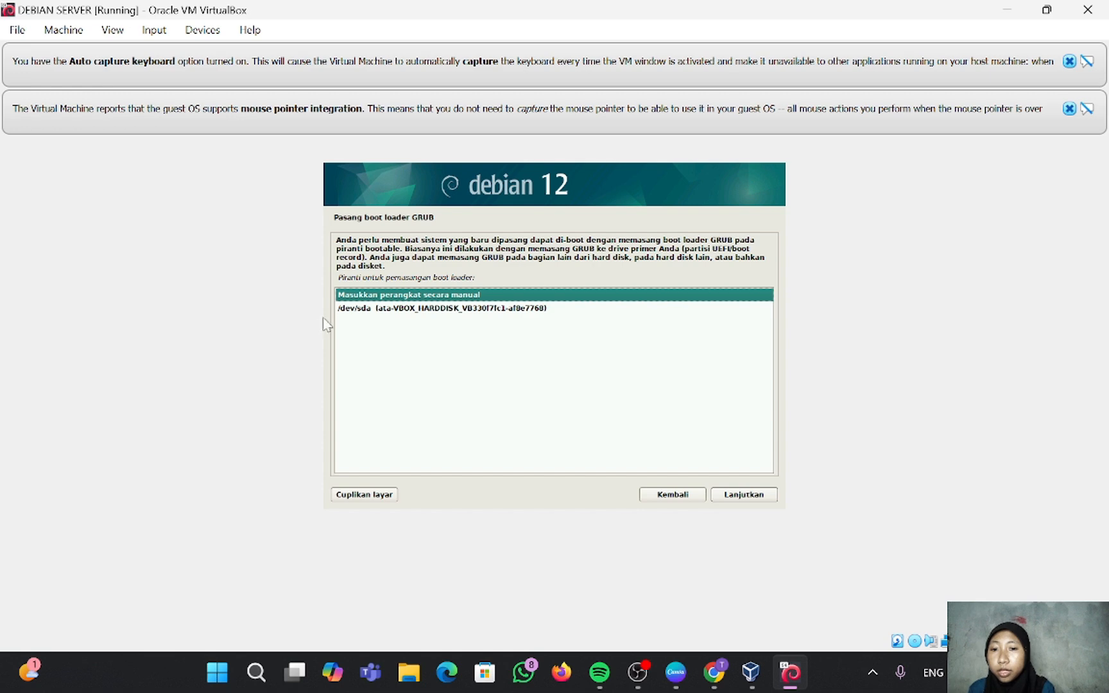
click(374, 311)
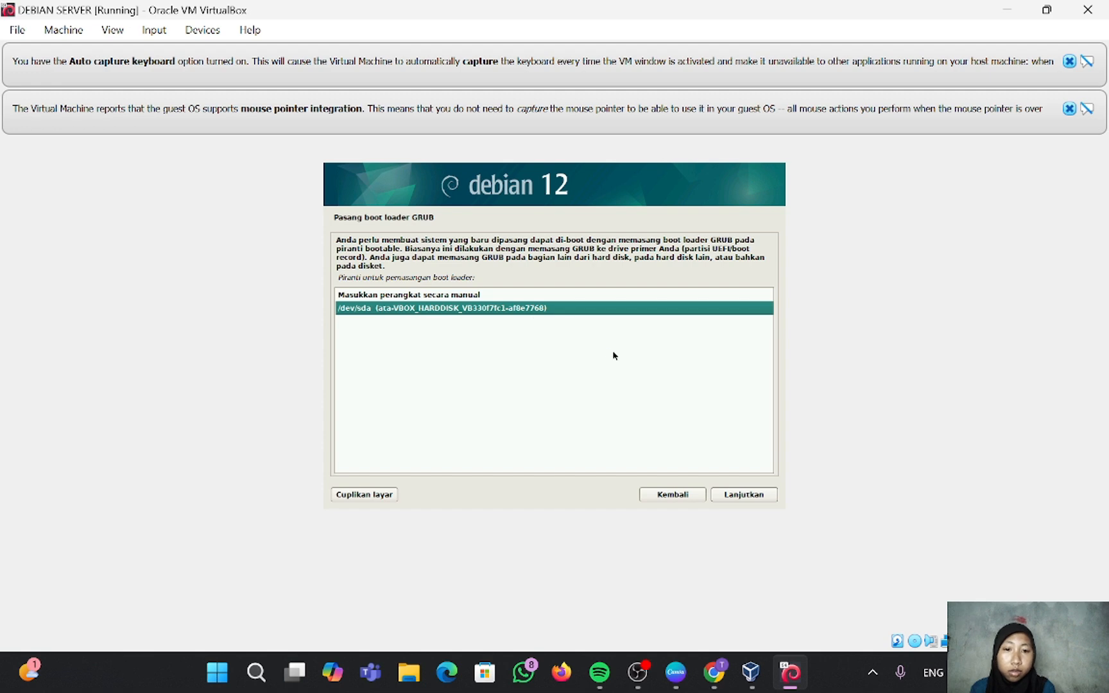
click(750, 494)
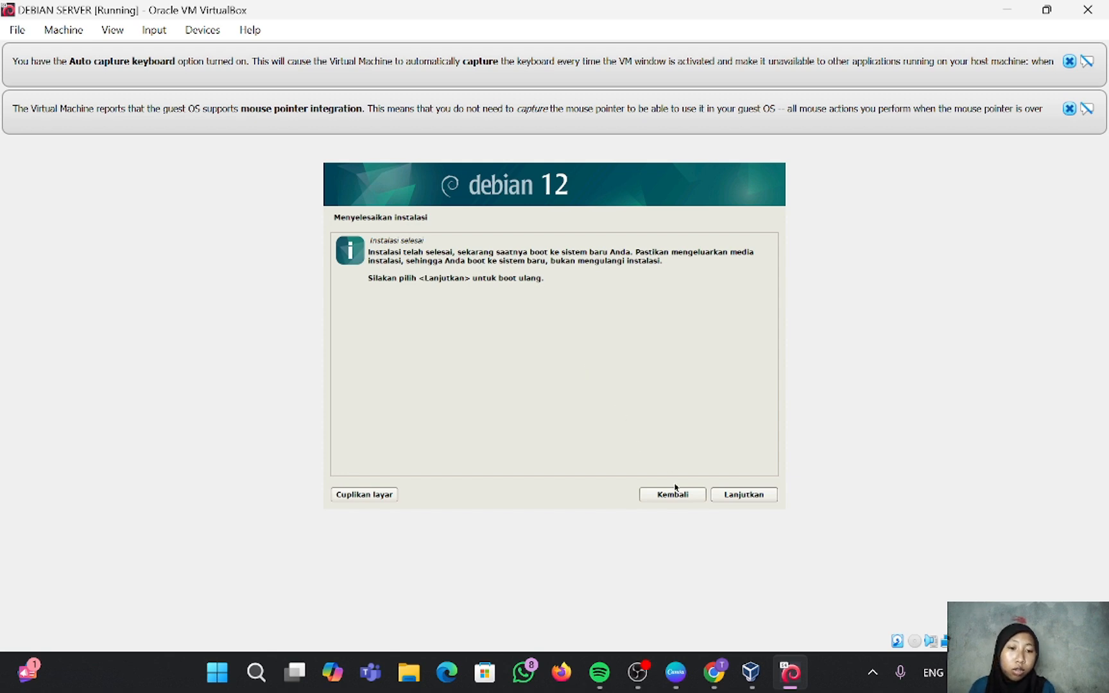
click(744, 495)
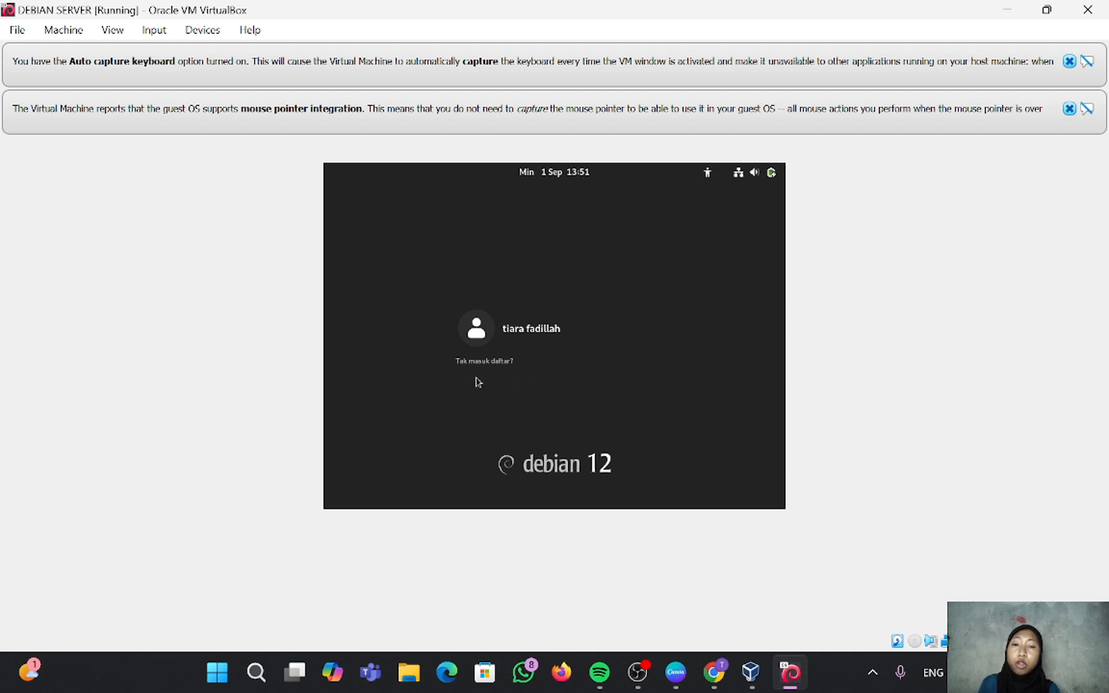
Step: Log in to the new user account with its password
click(512, 353)
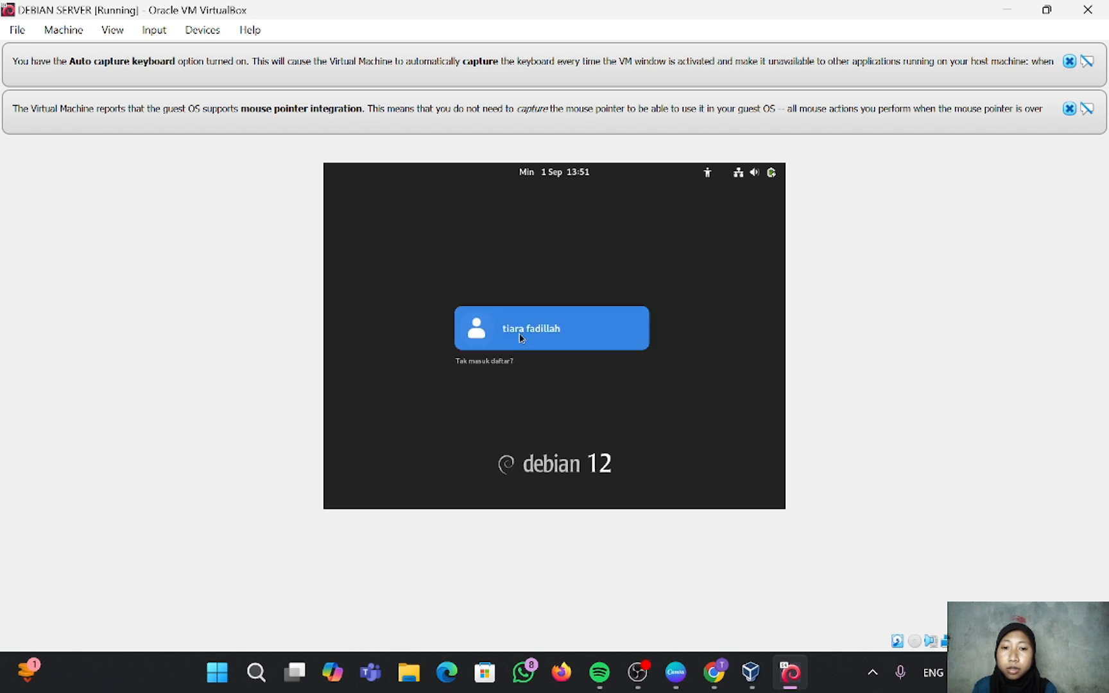
click(521, 338)
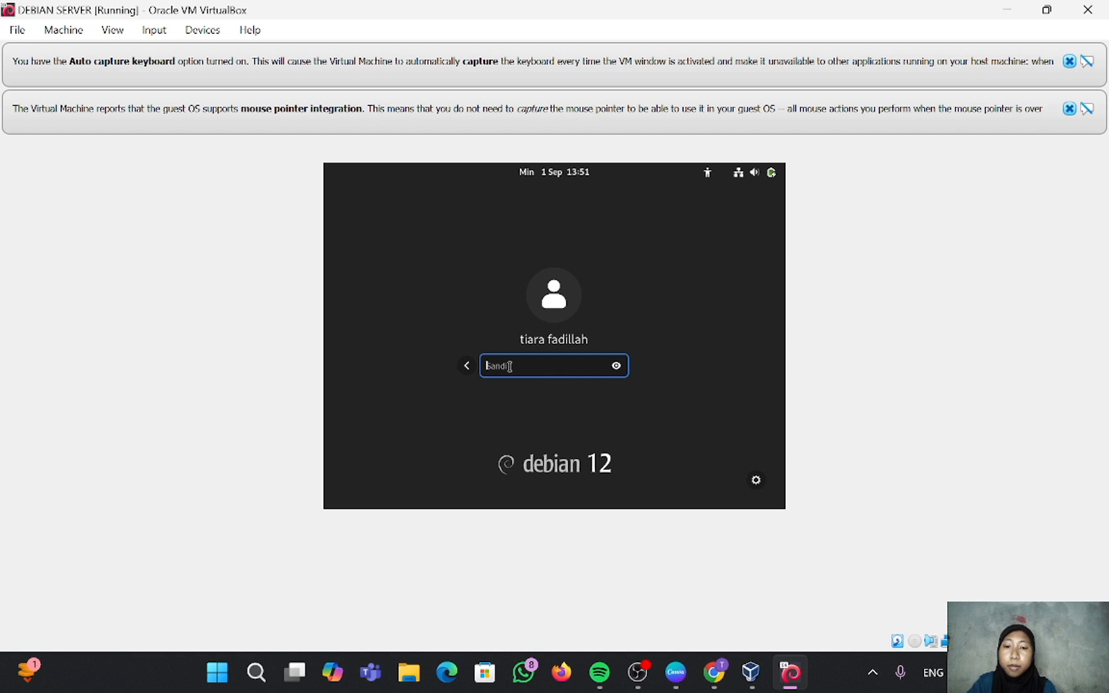
text(••••)
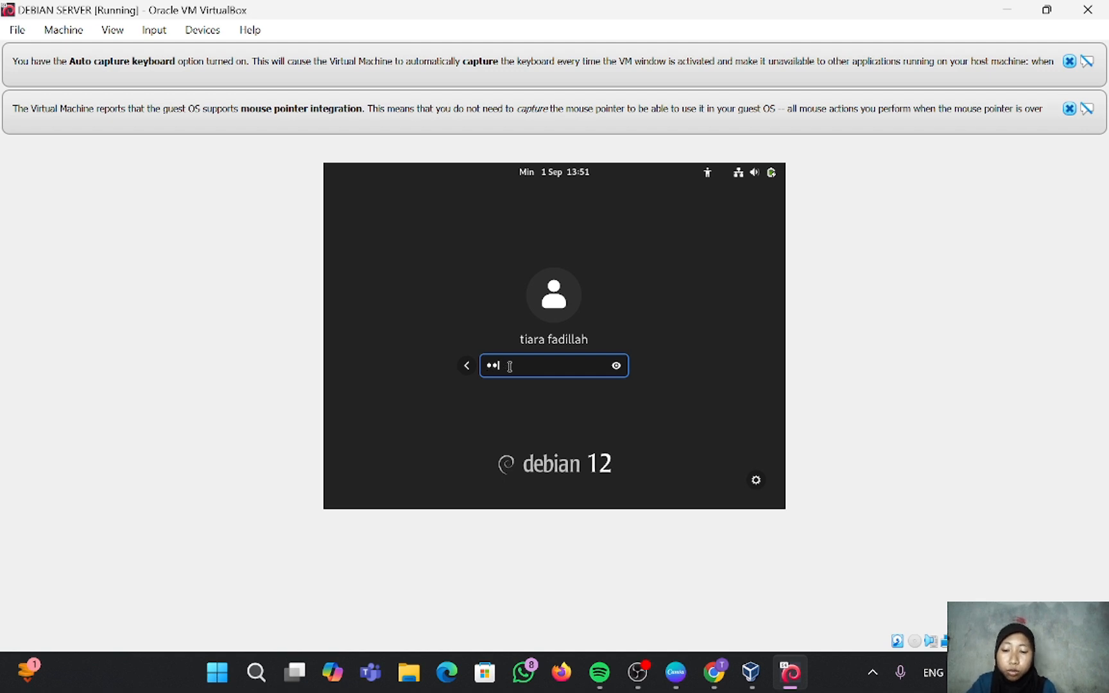
text(•)
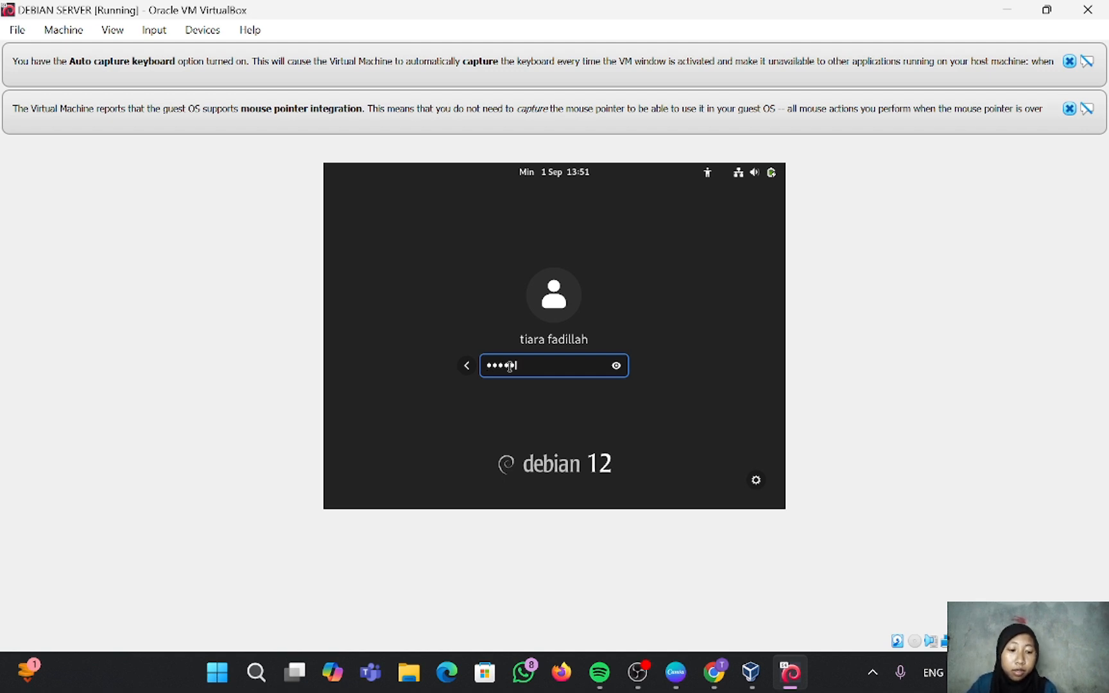
key(Return)
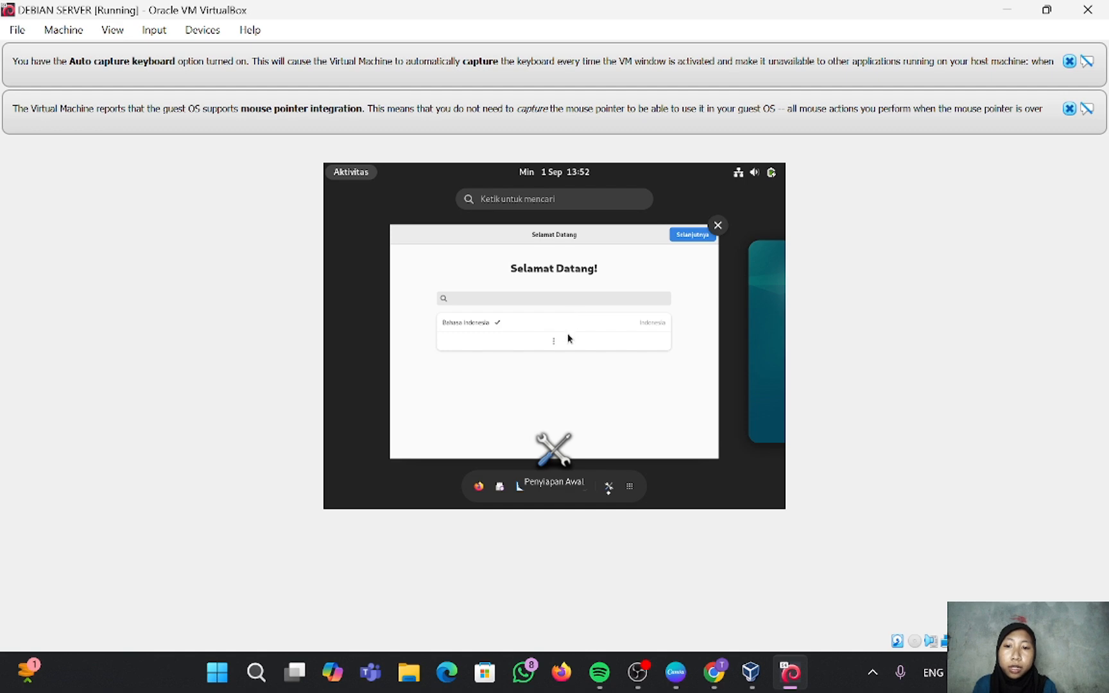
Step: Accept language, keyboard and location in initial setup, skip online accounts, and start using Debian
click(695, 240)
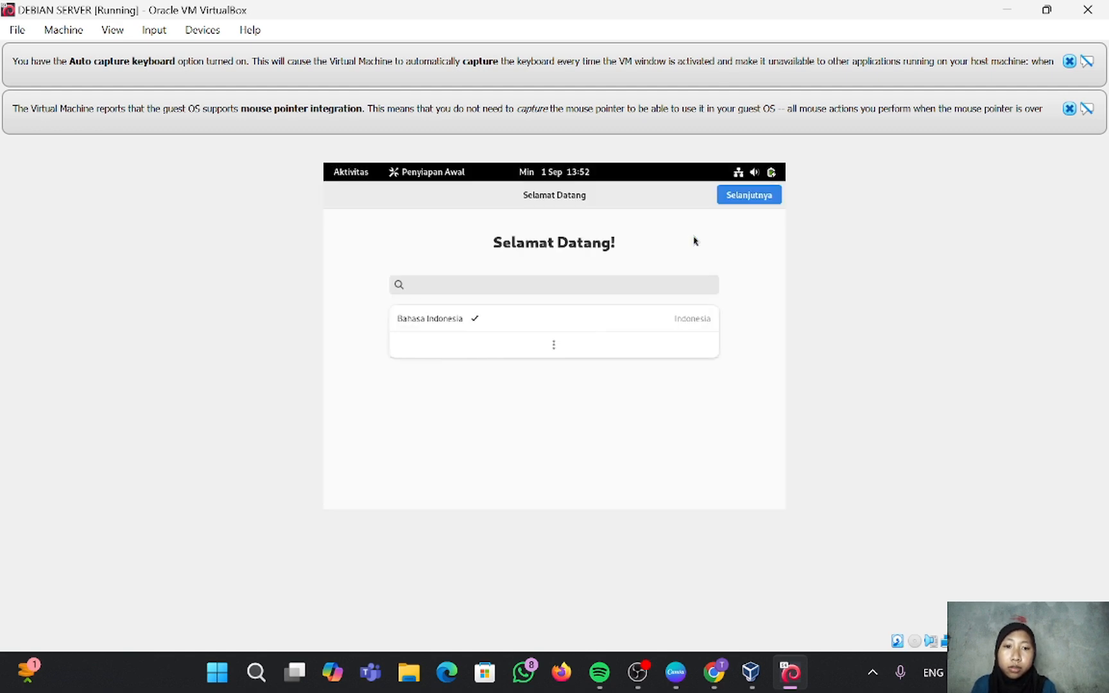
click(746, 197)
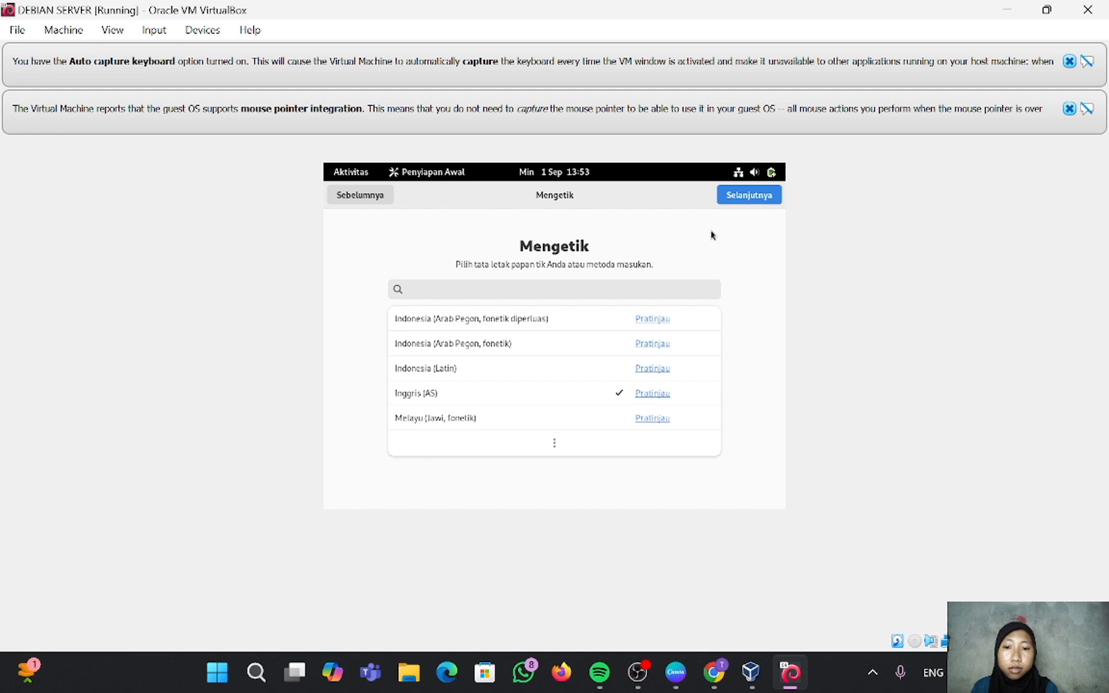
click(735, 196)
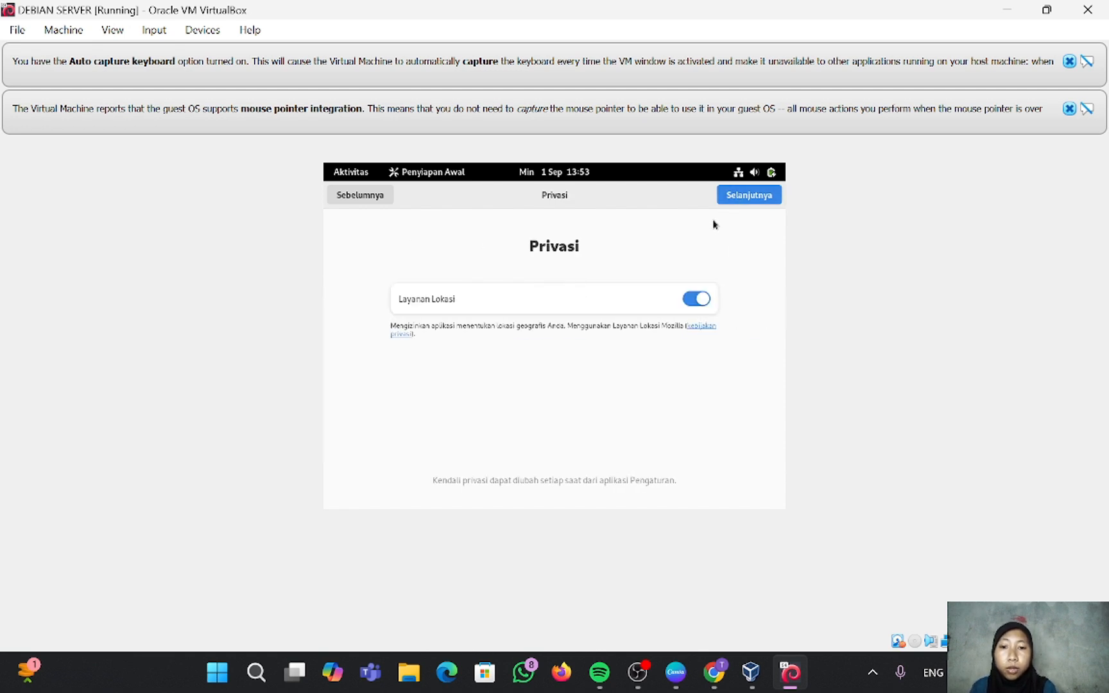
click(741, 196)
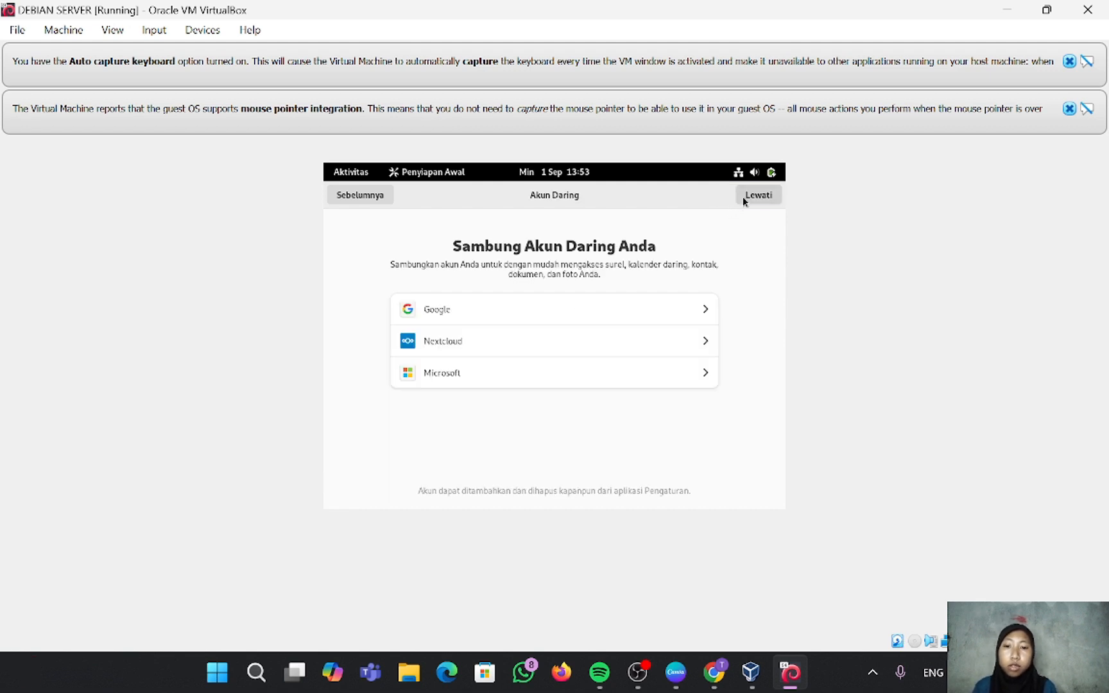
click(743, 196)
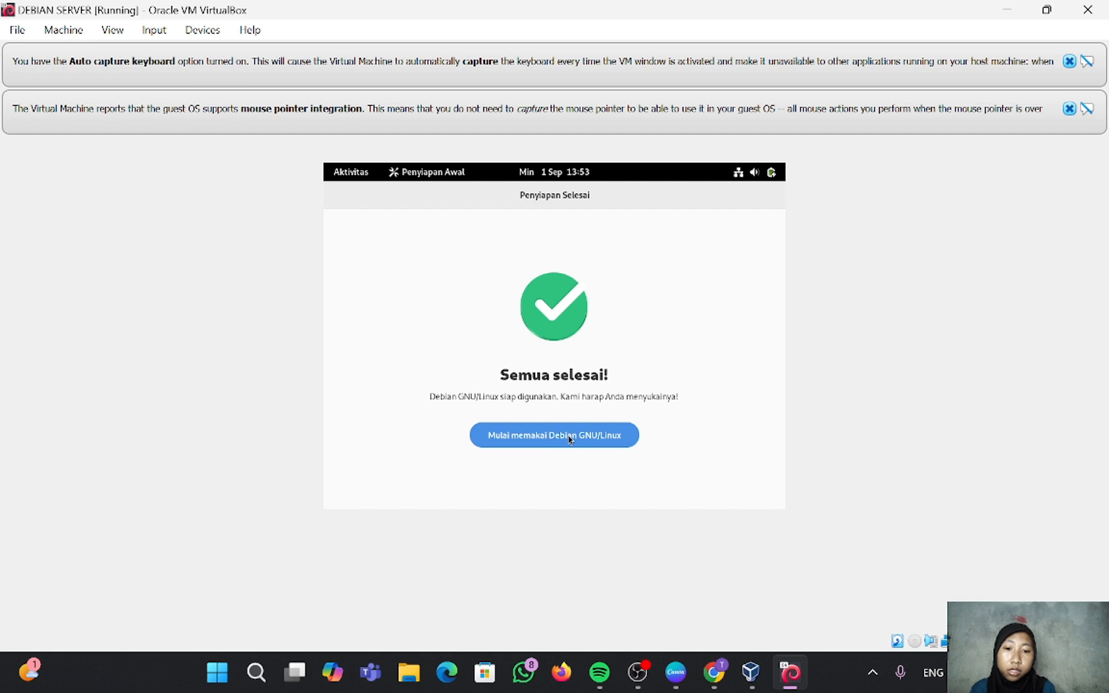
click(569, 439)
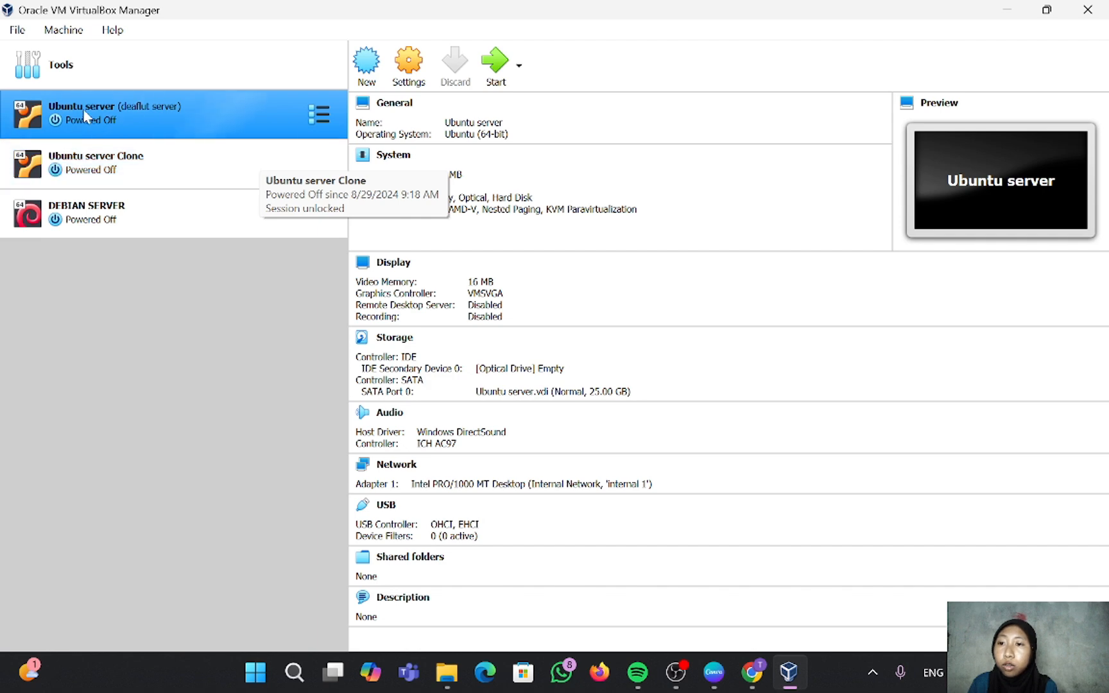
Step: Remove the Ubuntu server and Ubuntu server Clone VMs, deleting all their files
right_click(258, 116)
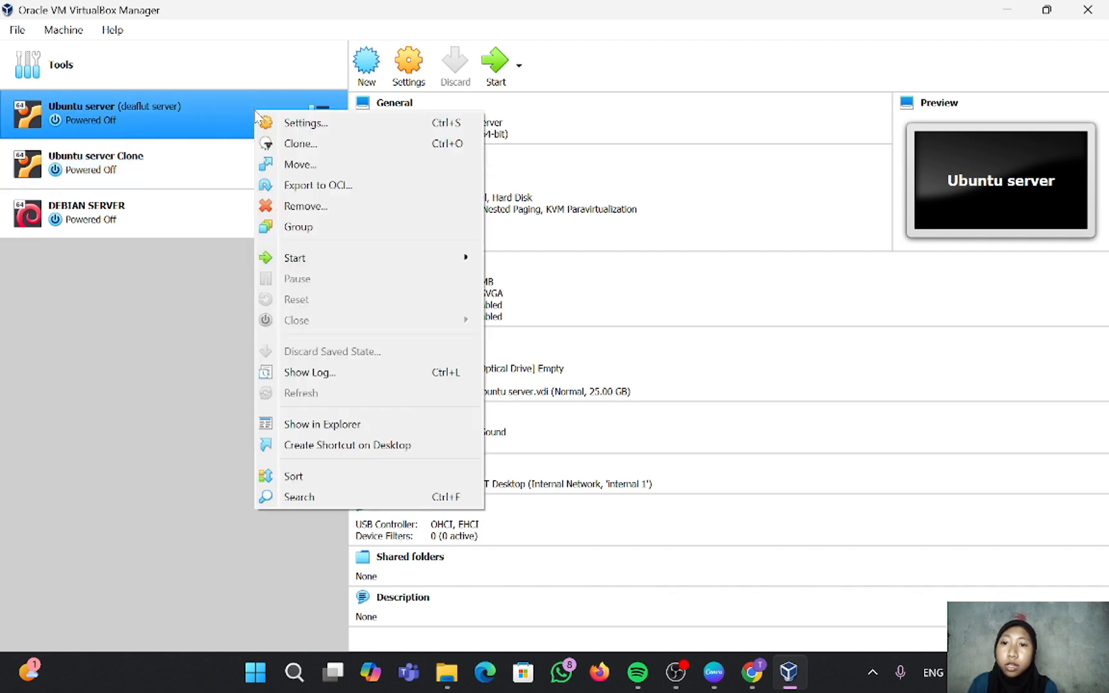
click(331, 203)
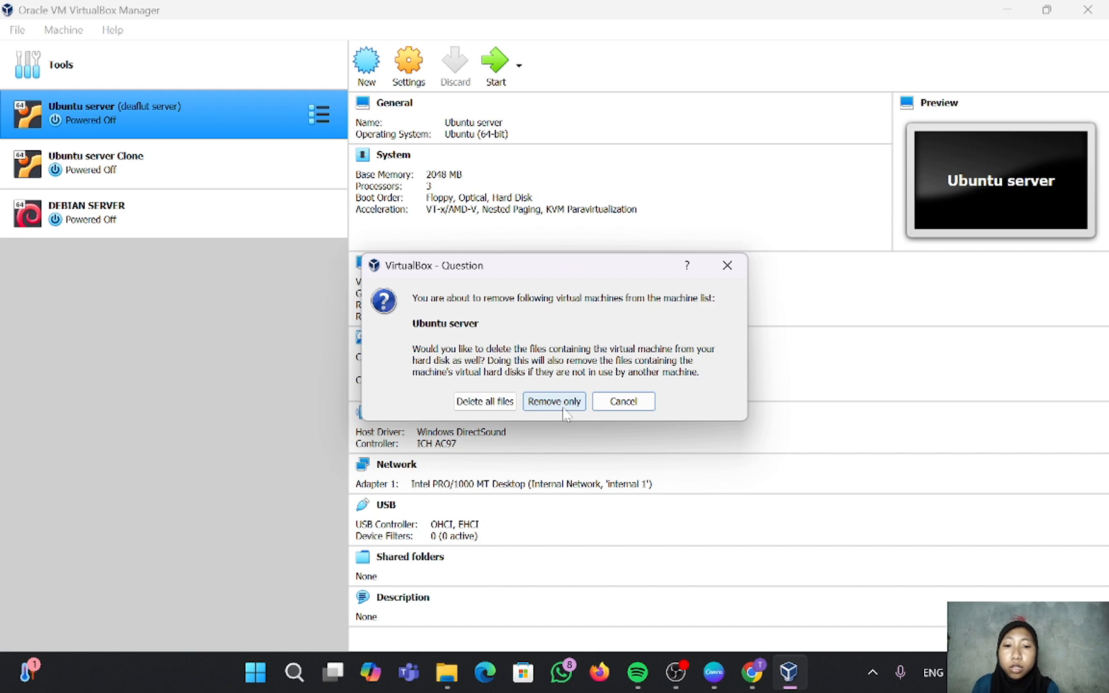
click(463, 404)
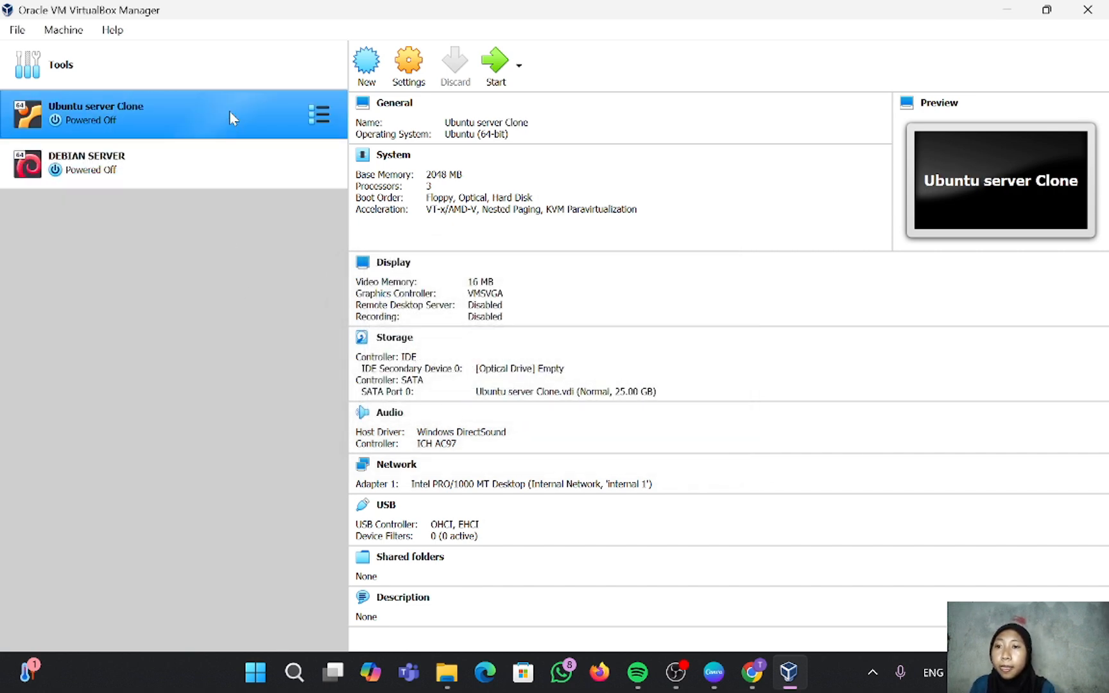
right_click(231, 113)
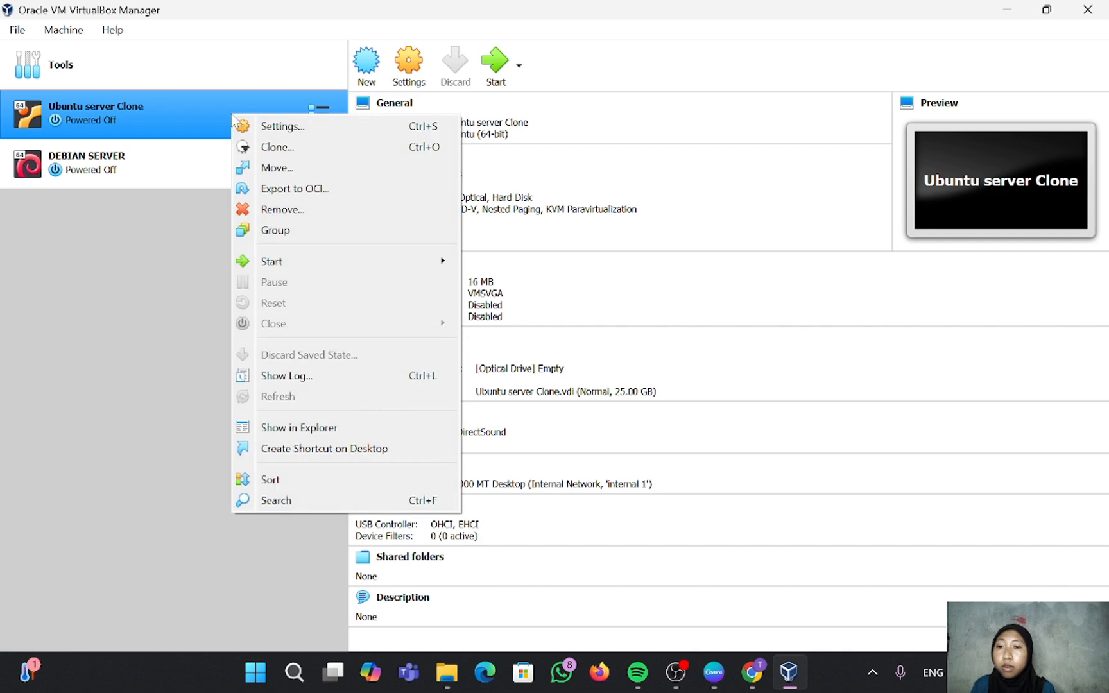
click(287, 206)
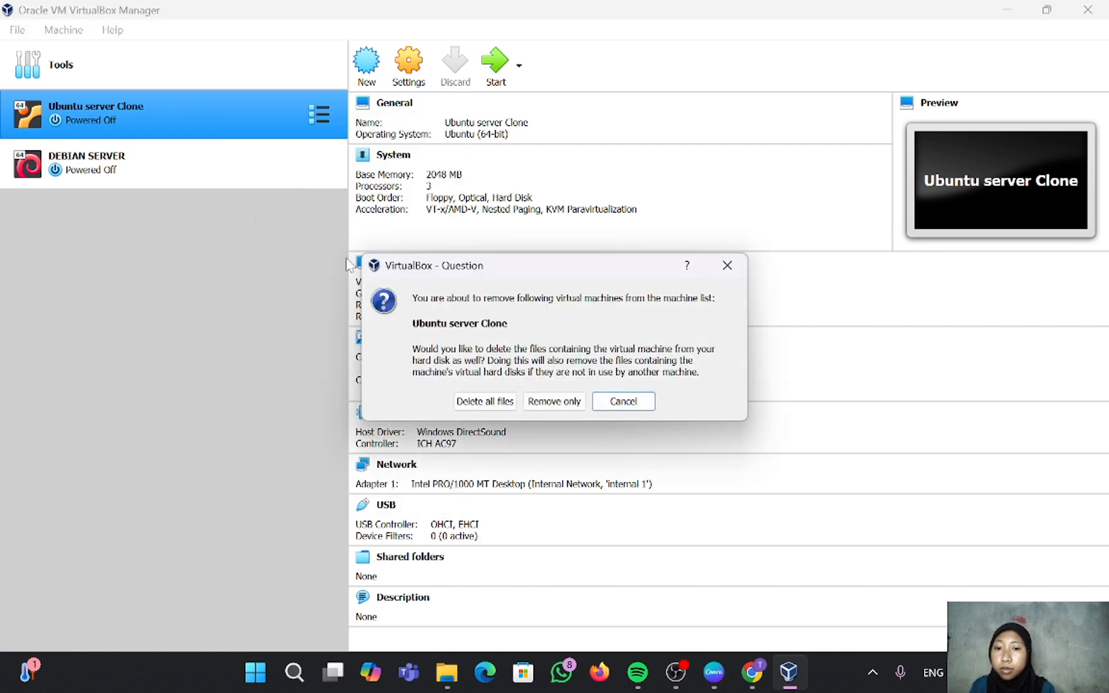
click(469, 401)
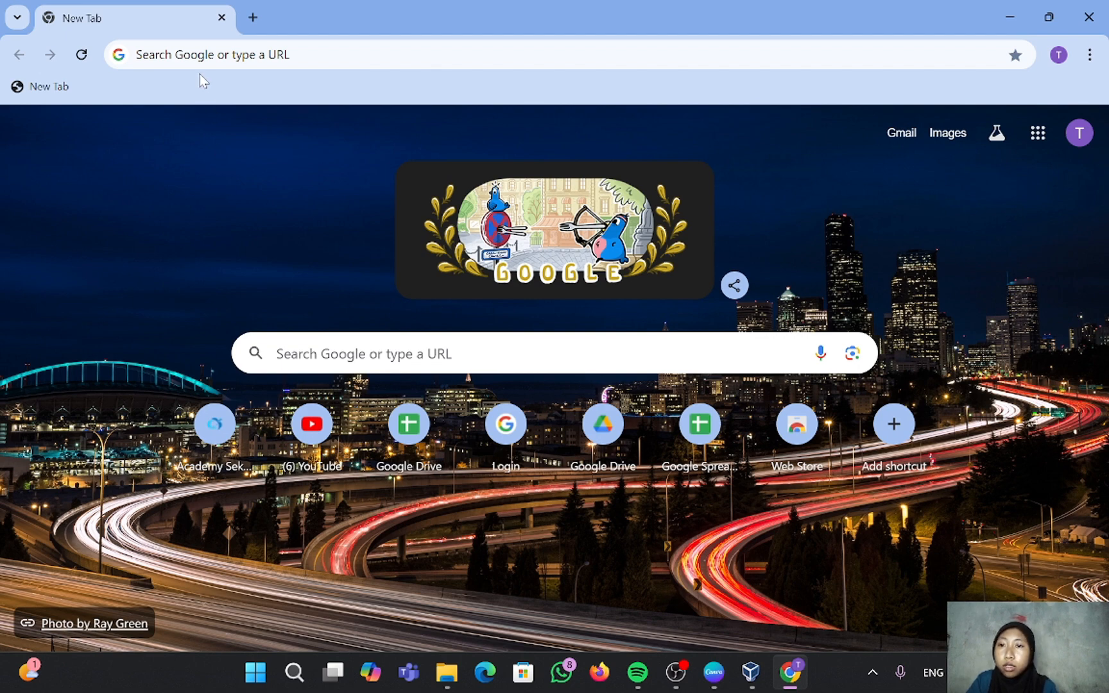
Step: Google 'ubuntu release', open releases.ubuntu.com and scroll through the listed LTS and interim versions
click(200, 55)
text(ubu)
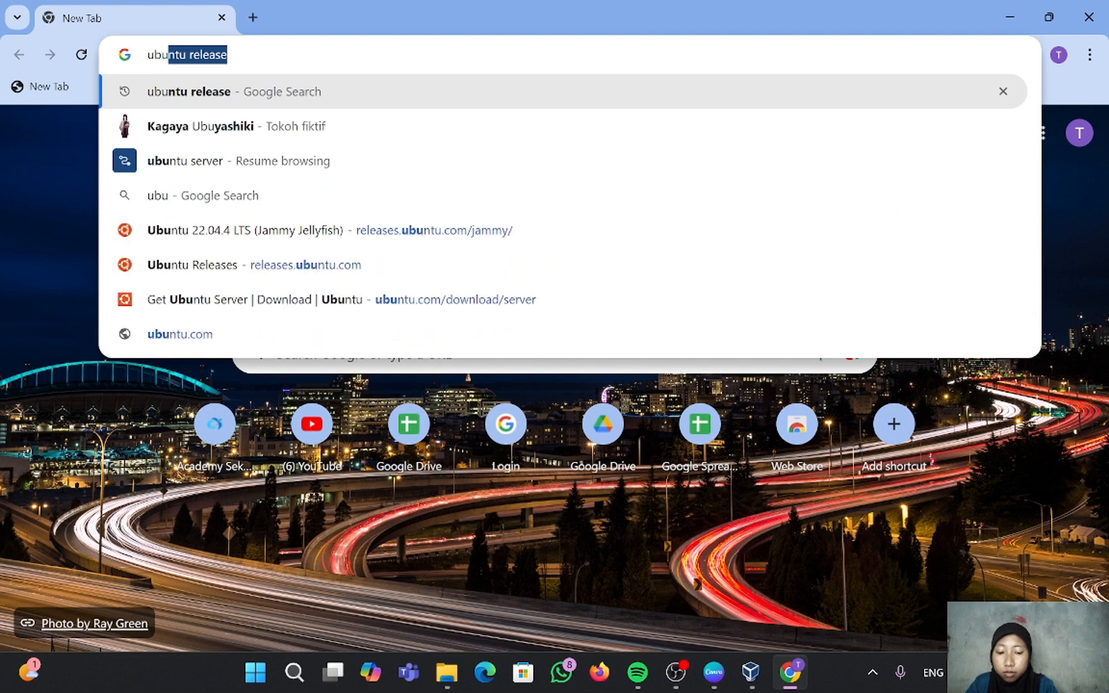
text(ntu)
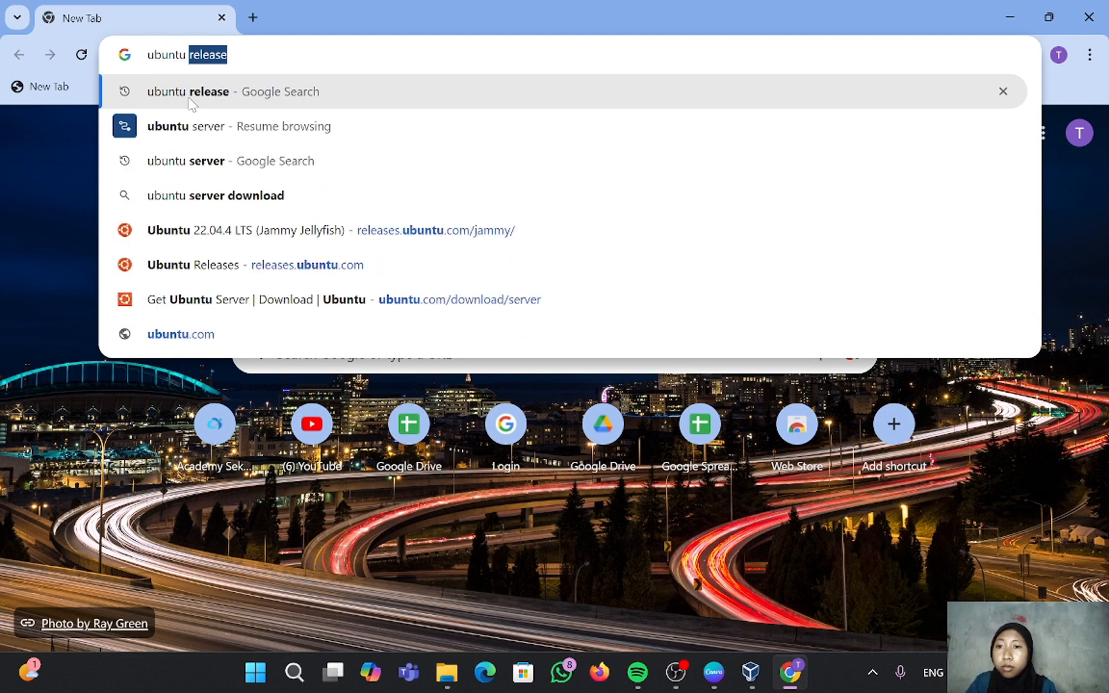
click(190, 102)
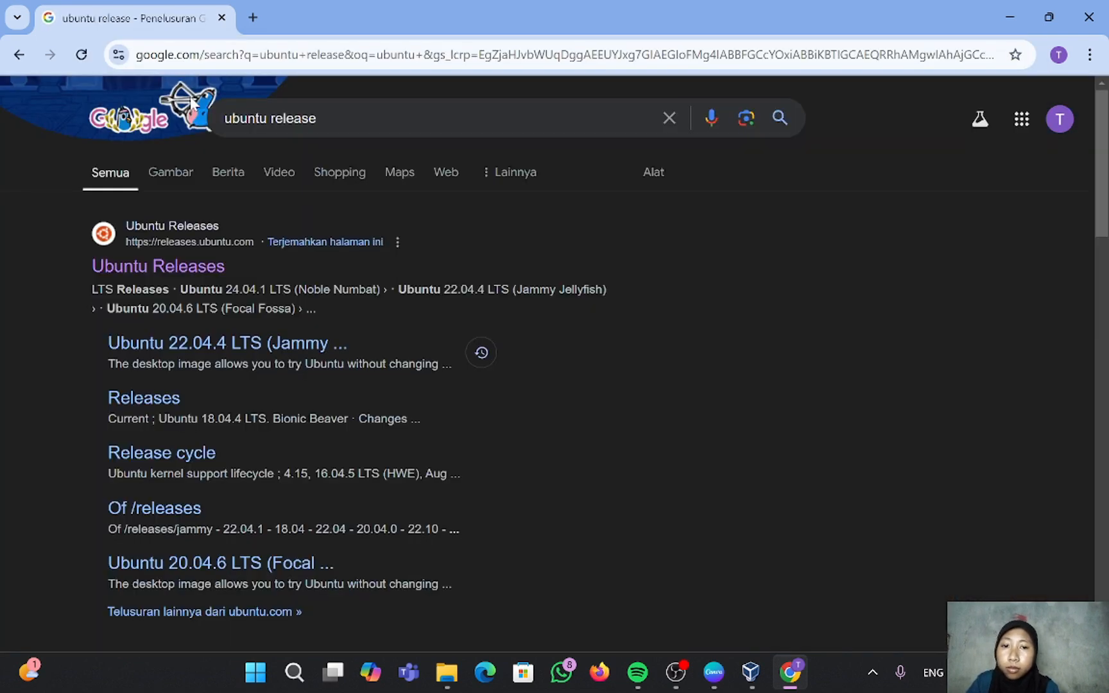
click(218, 267)
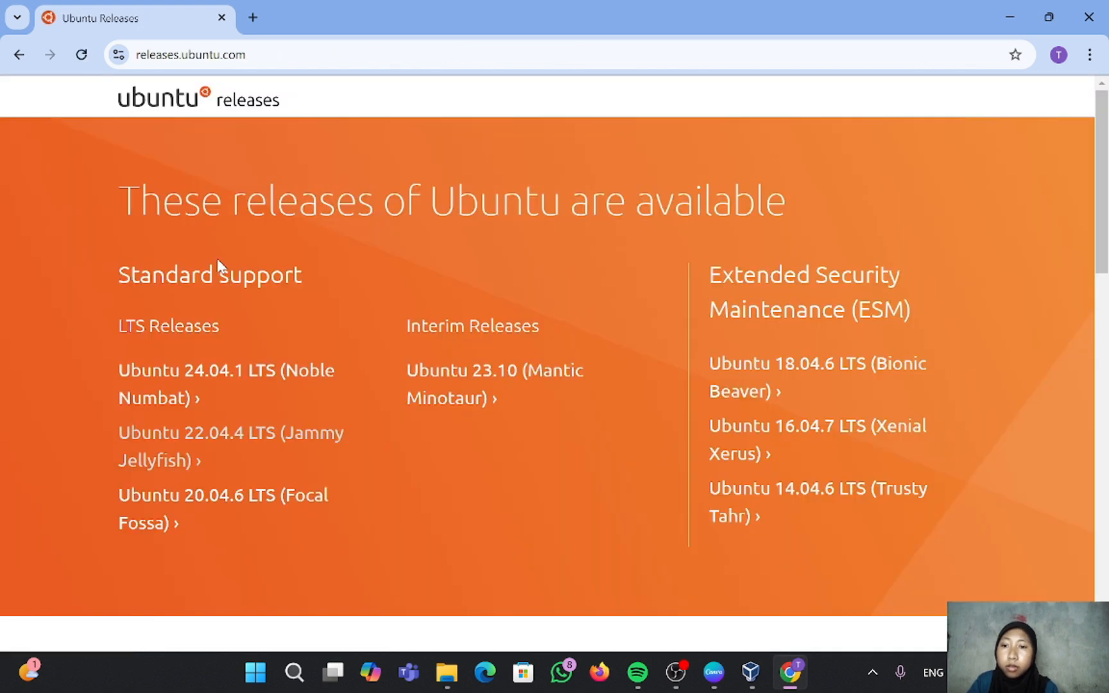
scroll(218, 266, down, 9)
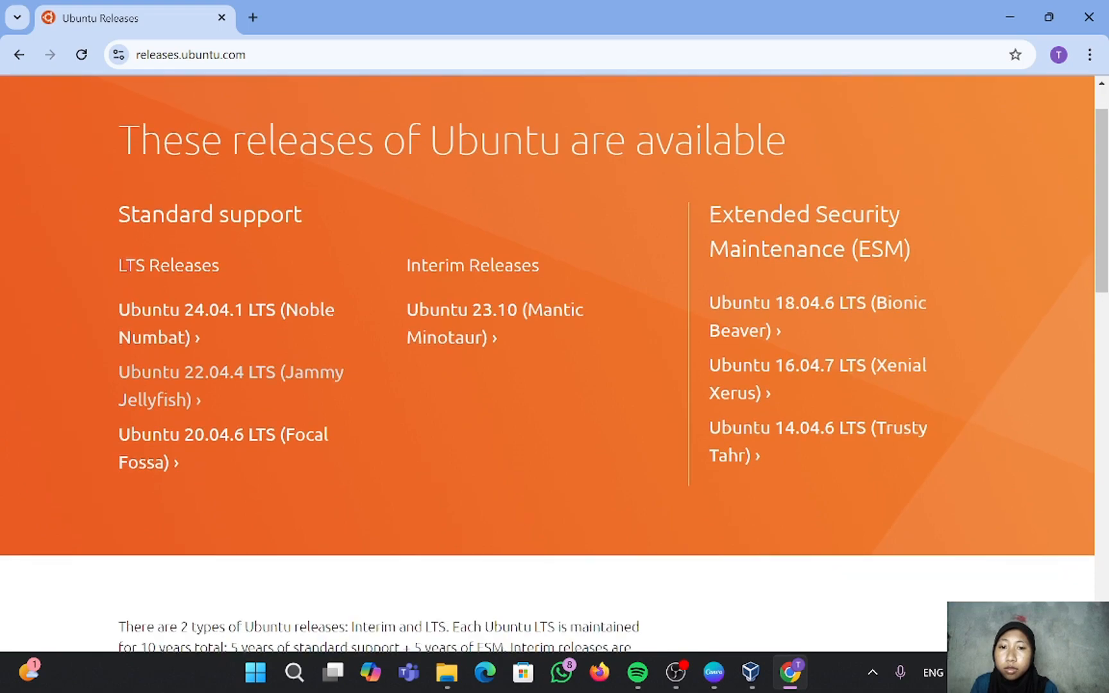
scroll(218, 266, down, 3)
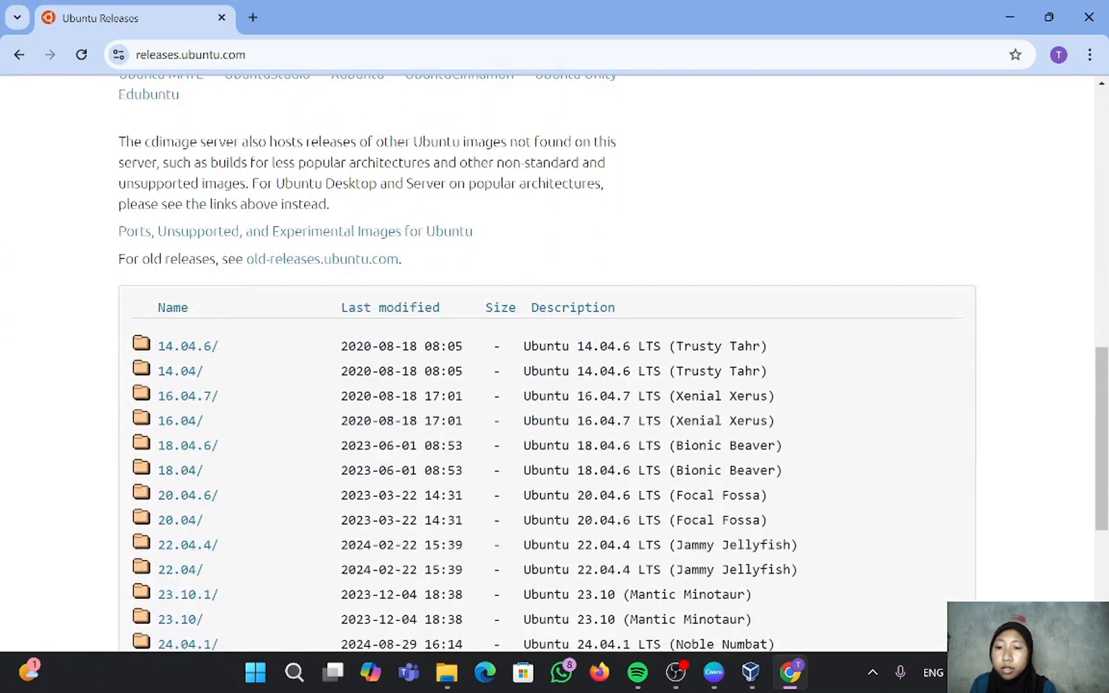
scroll(219, 266, down, 2)
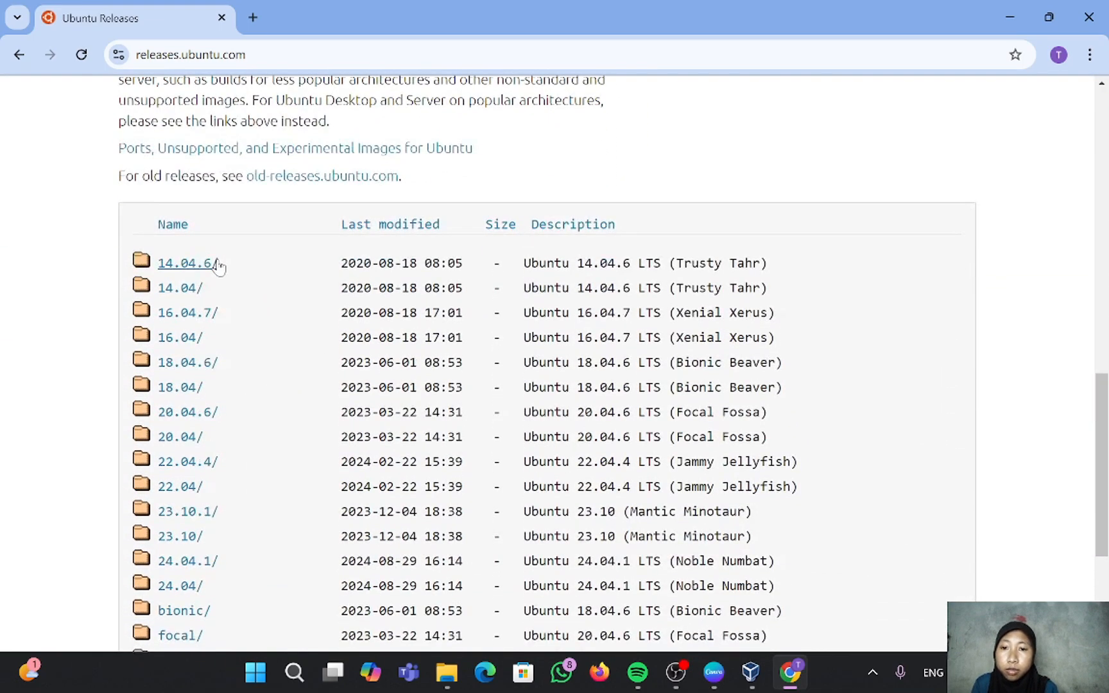
scroll(218, 269, up, 9)
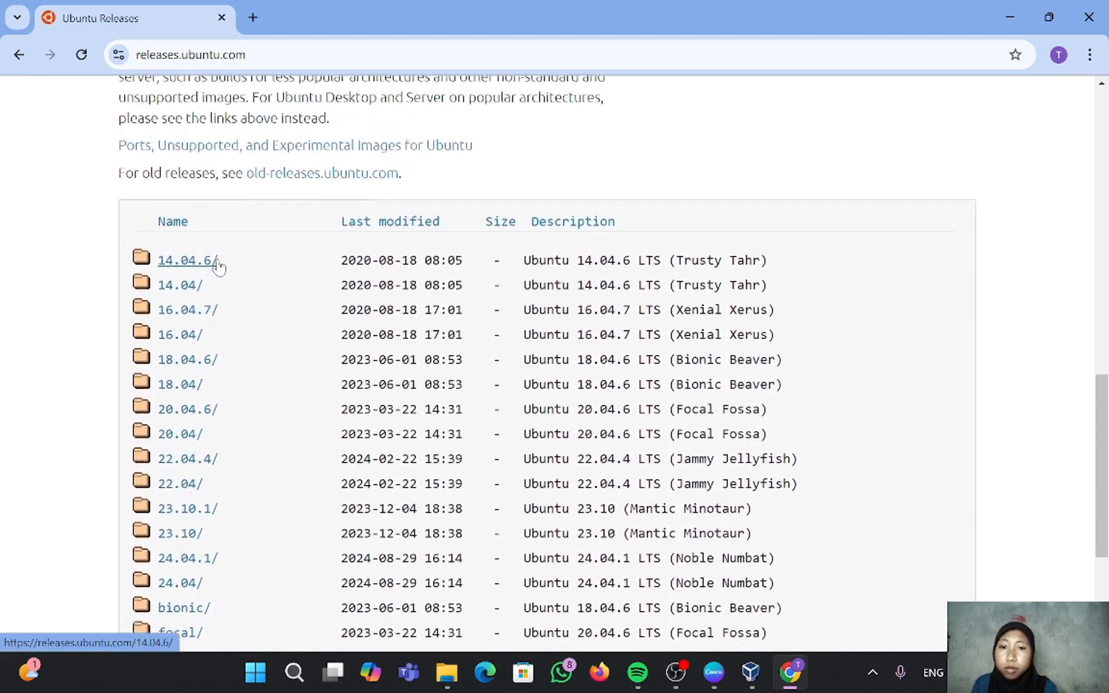
scroll(217, 259, up, 2)
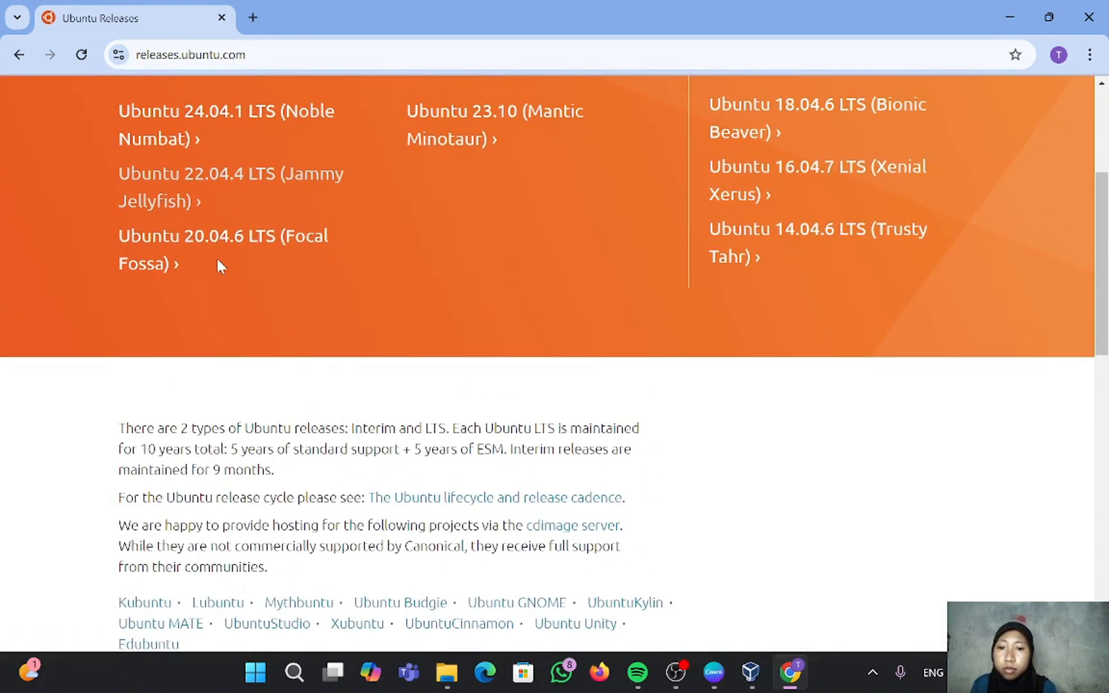
scroll(92, 149, up, 1)
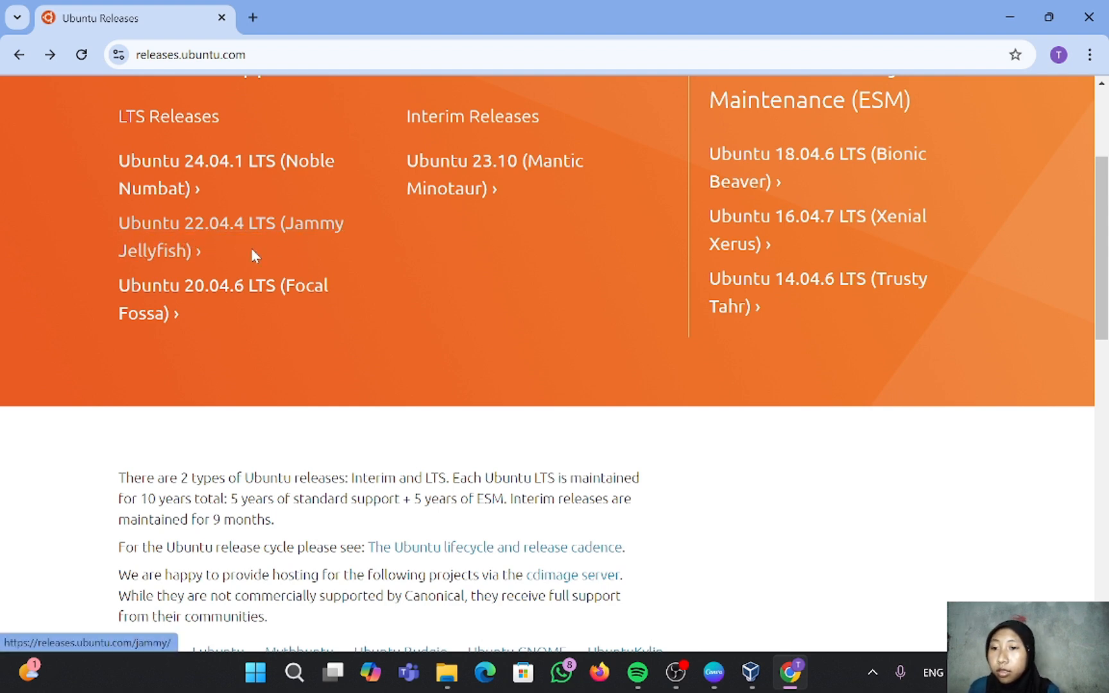
Step: Open the Ubuntu 22.04.4 LTS (Jammy Jellyfish) release page
click(218, 235)
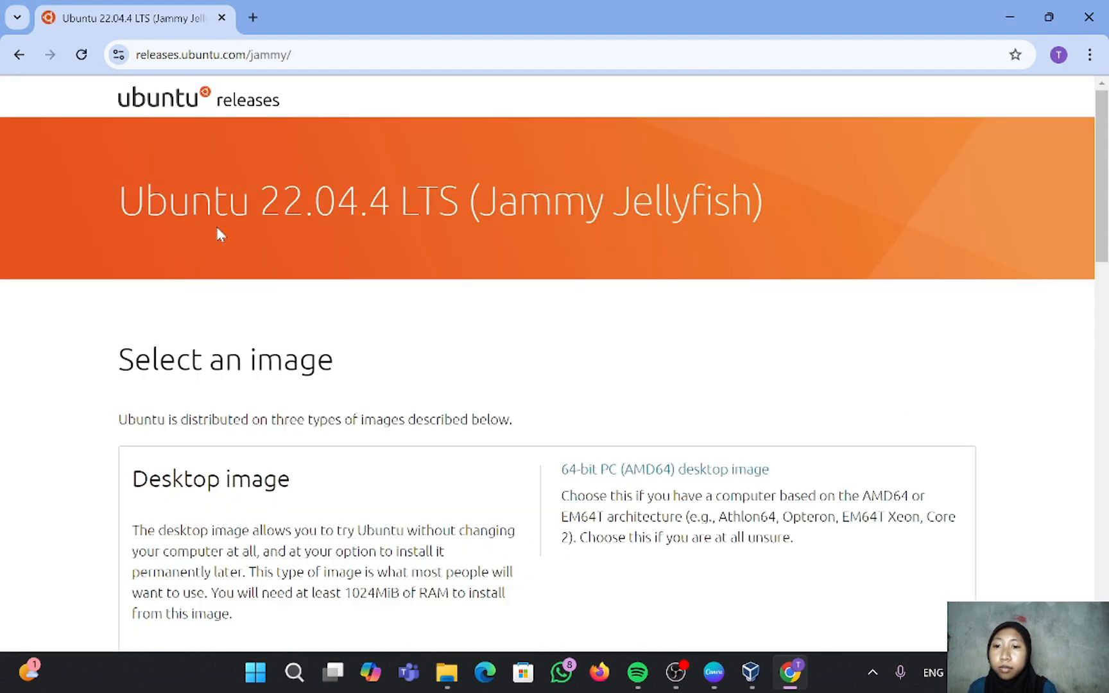
scroll(217, 228, down, 5)
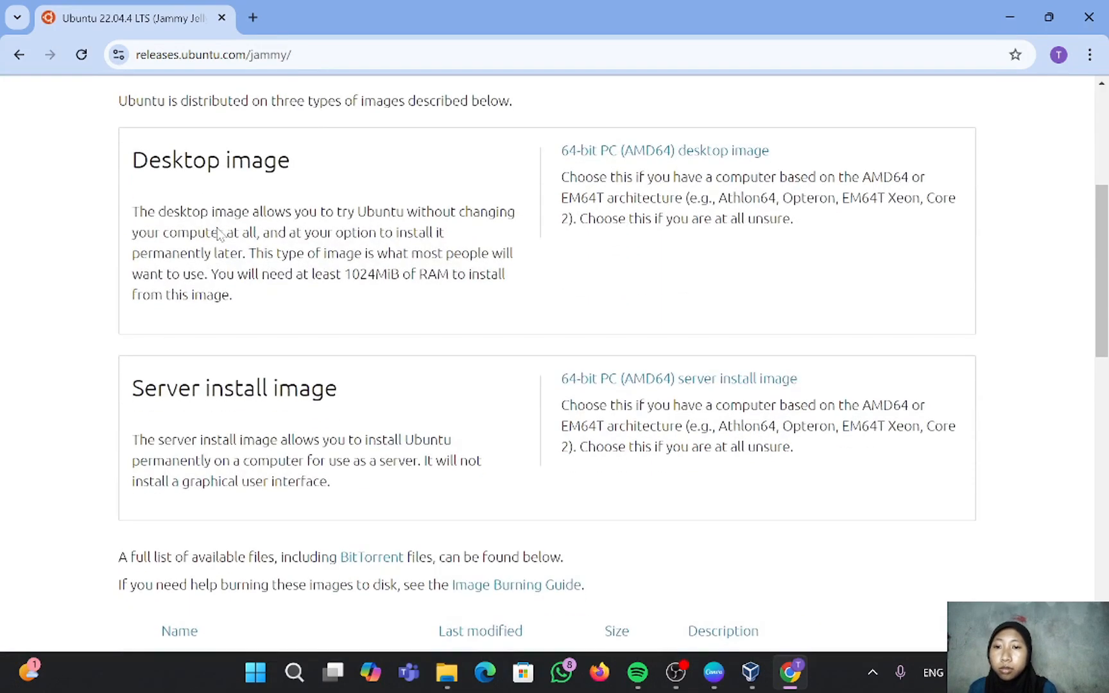
scroll(217, 228, down, 1)
scroll(217, 228, up, 1)
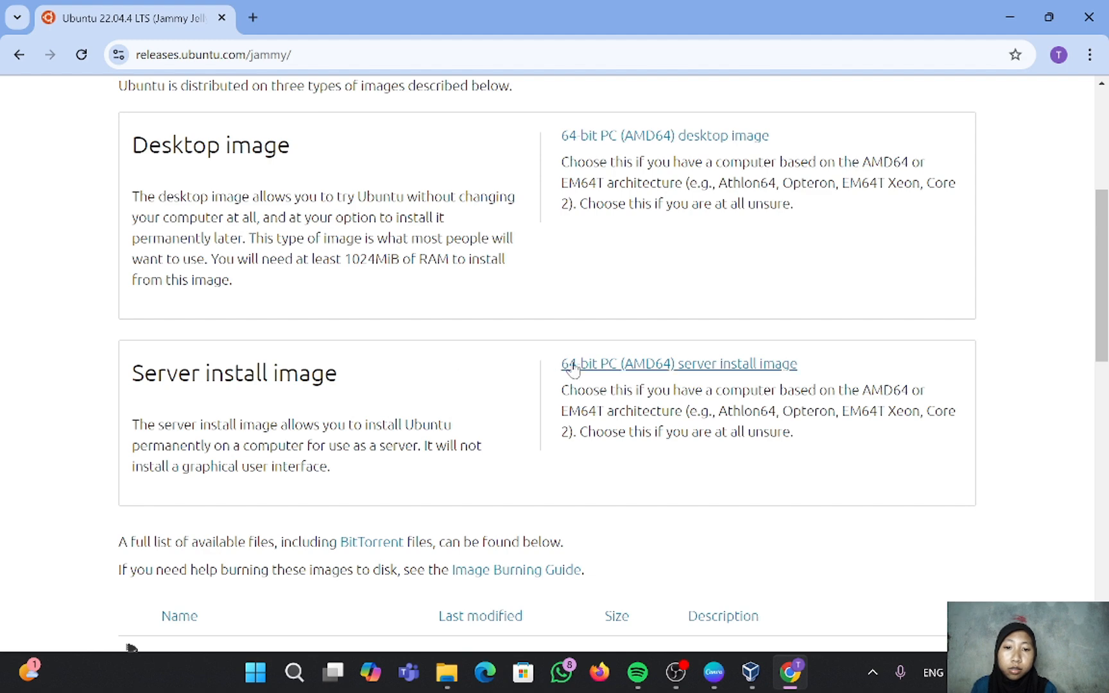
Step: Start the 64-bit server ISO download, cancel it, and return to VirtualBox Manager
click(695, 364)
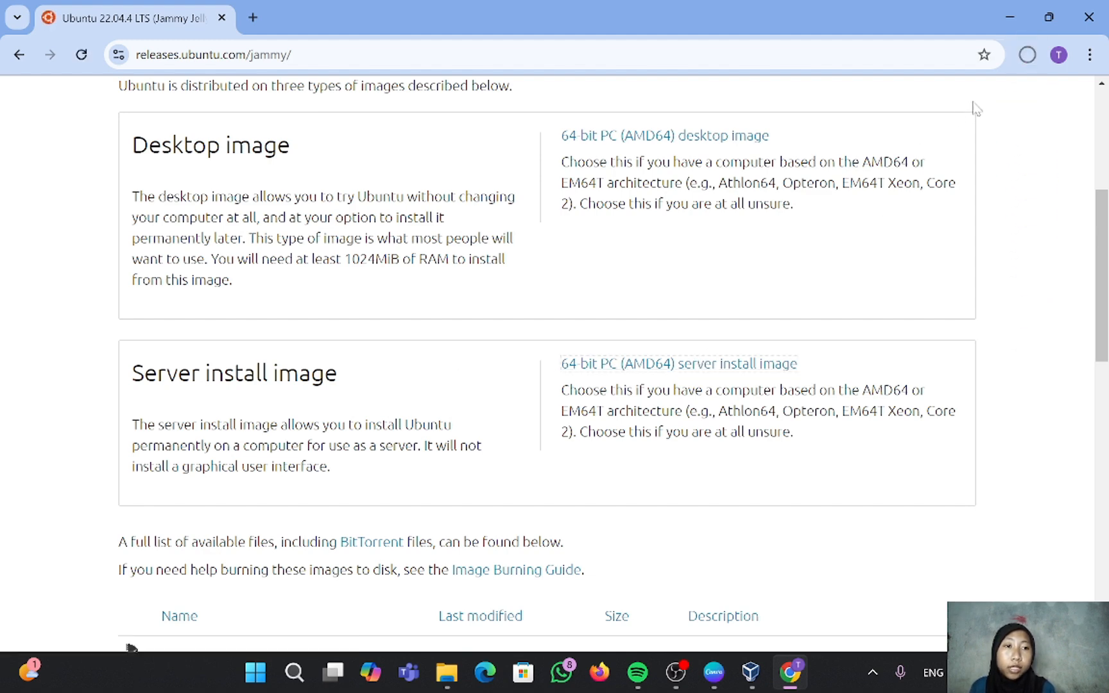
click(1027, 55)
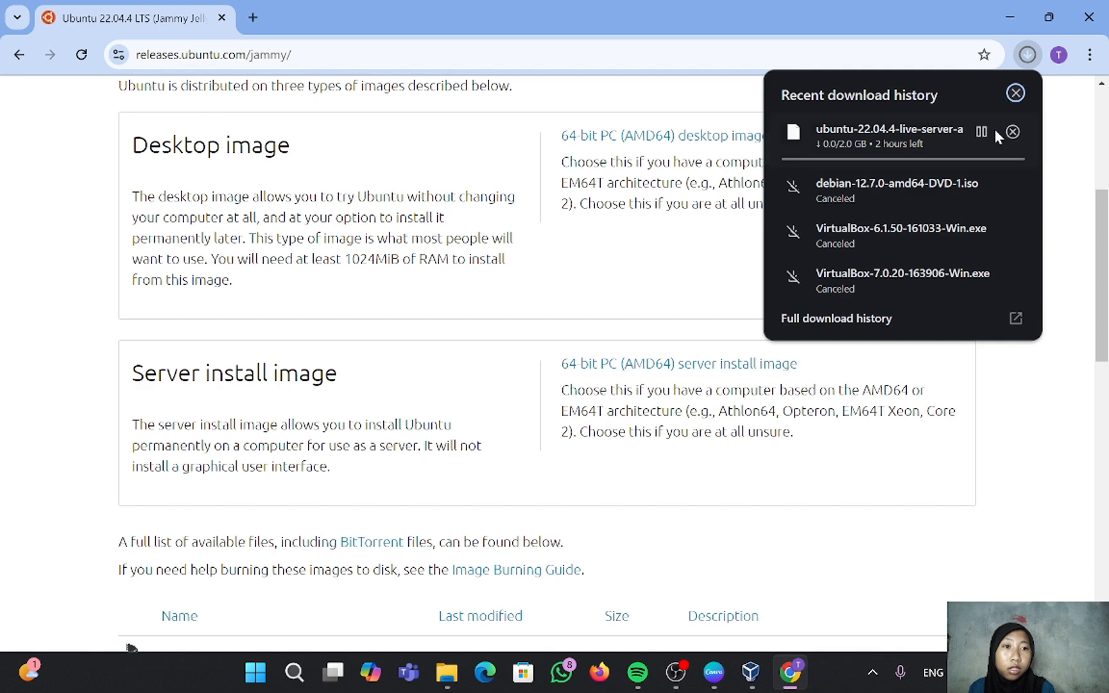
click(1013, 131)
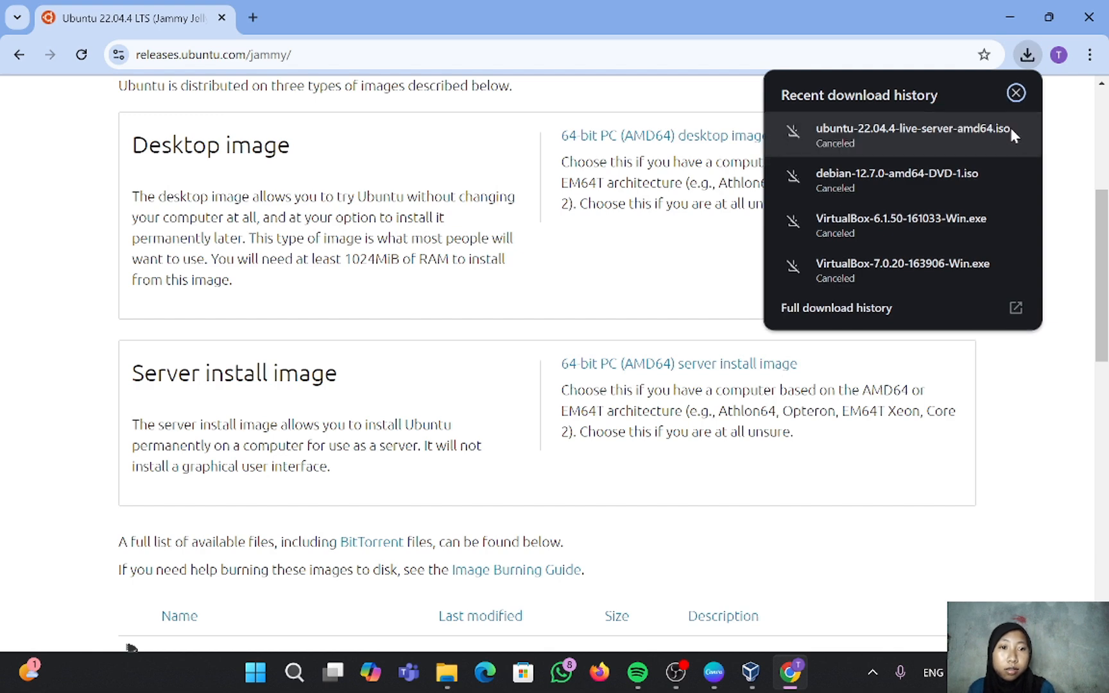
click(750, 672)
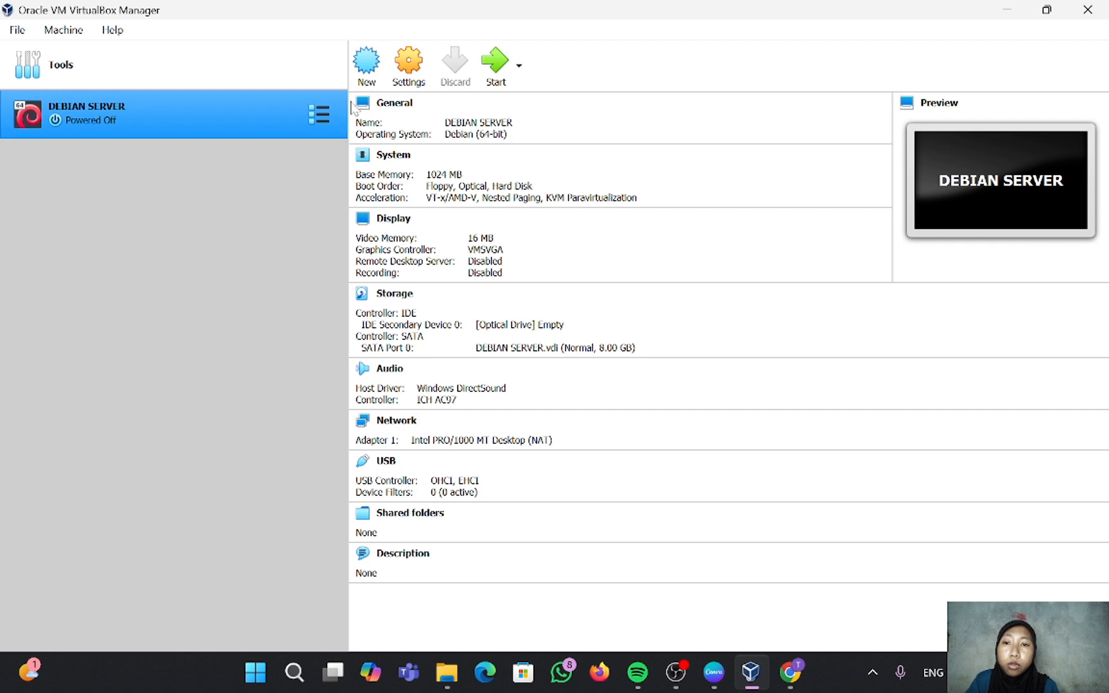
Step: Create VM 'UBUNTU SERVER' with 1024 MB memory and a dynamically allocated 10 GB VDI disk
click(366, 64)
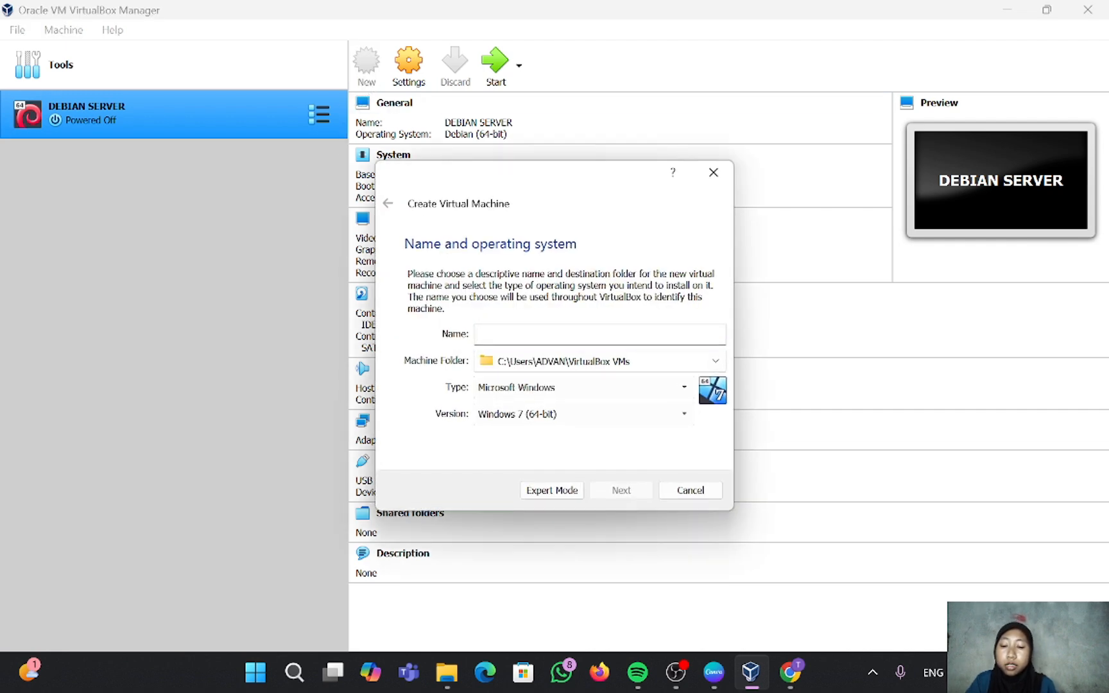
text(UBUNTU)
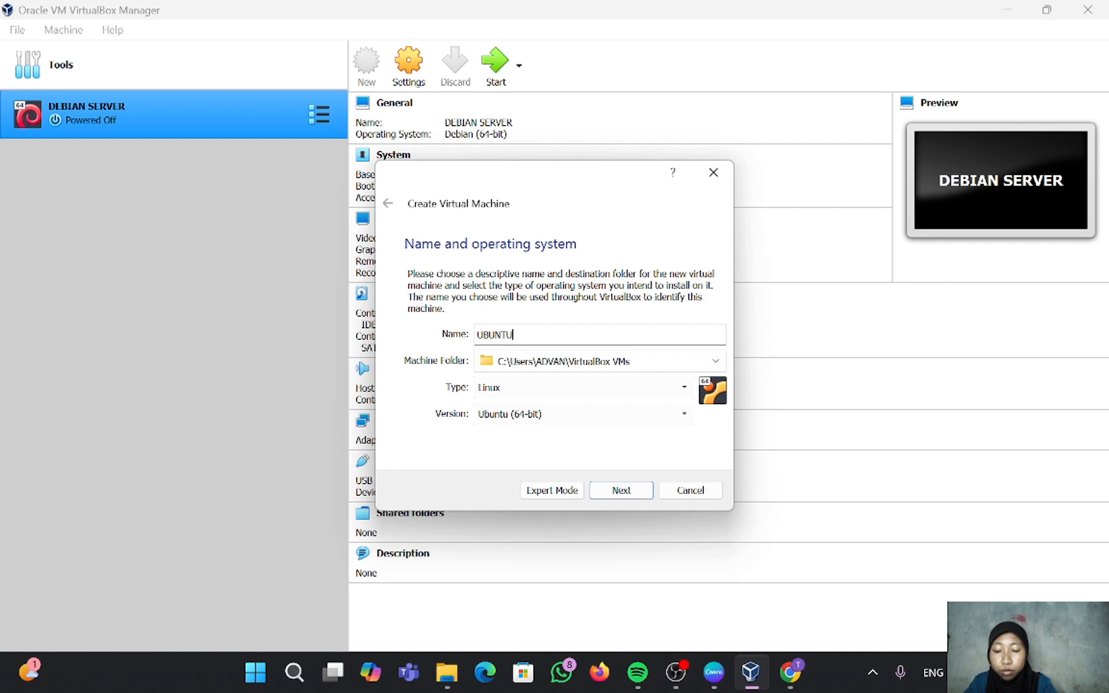
text( SERVE)
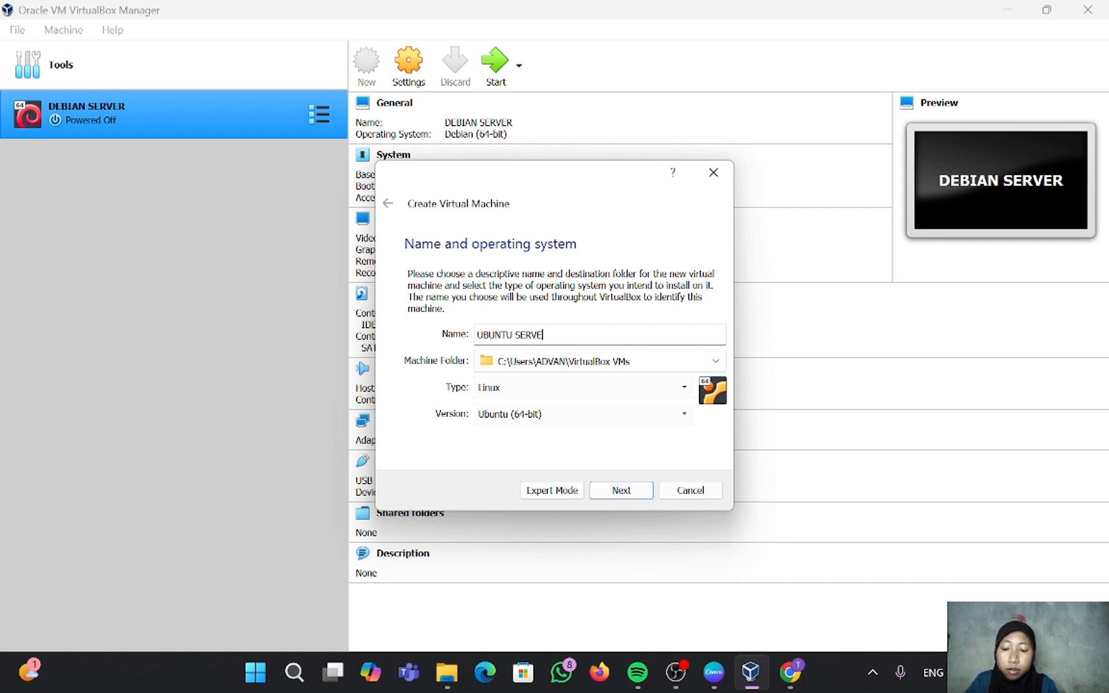
text(R)
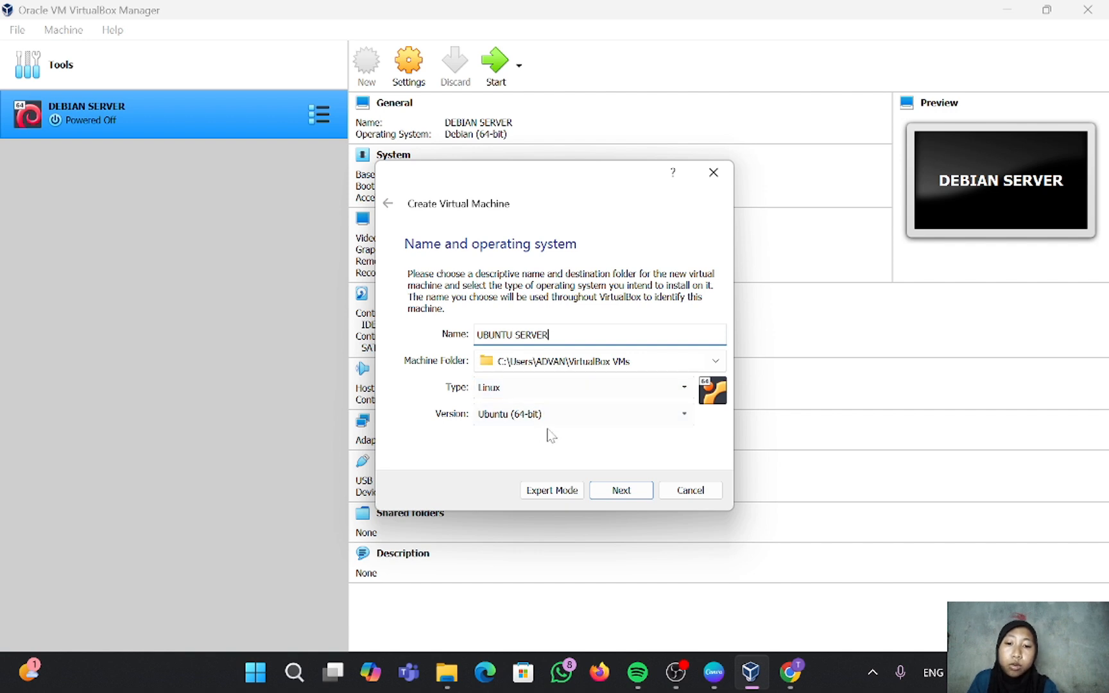
click(619, 494)
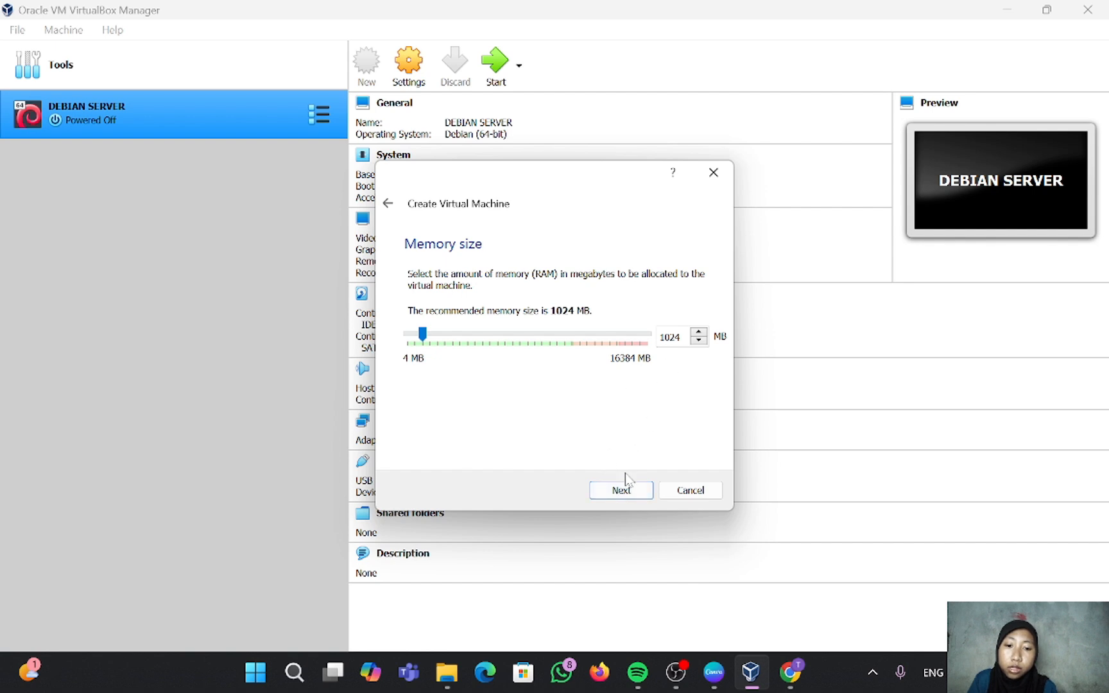
click(622, 491)
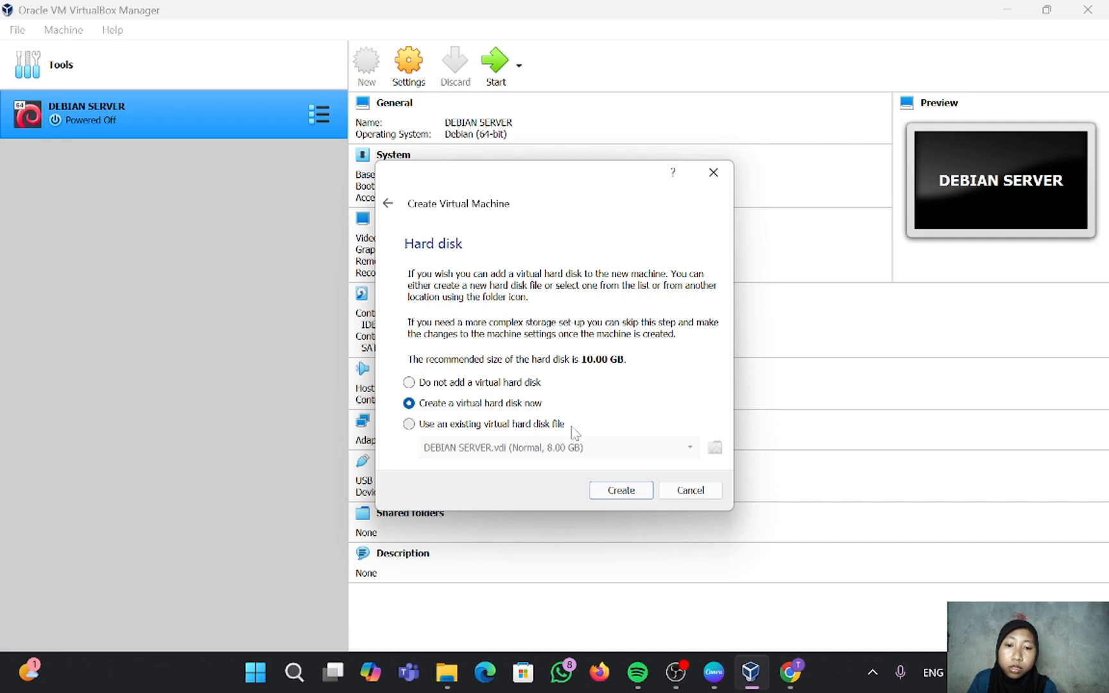
click(603, 489)
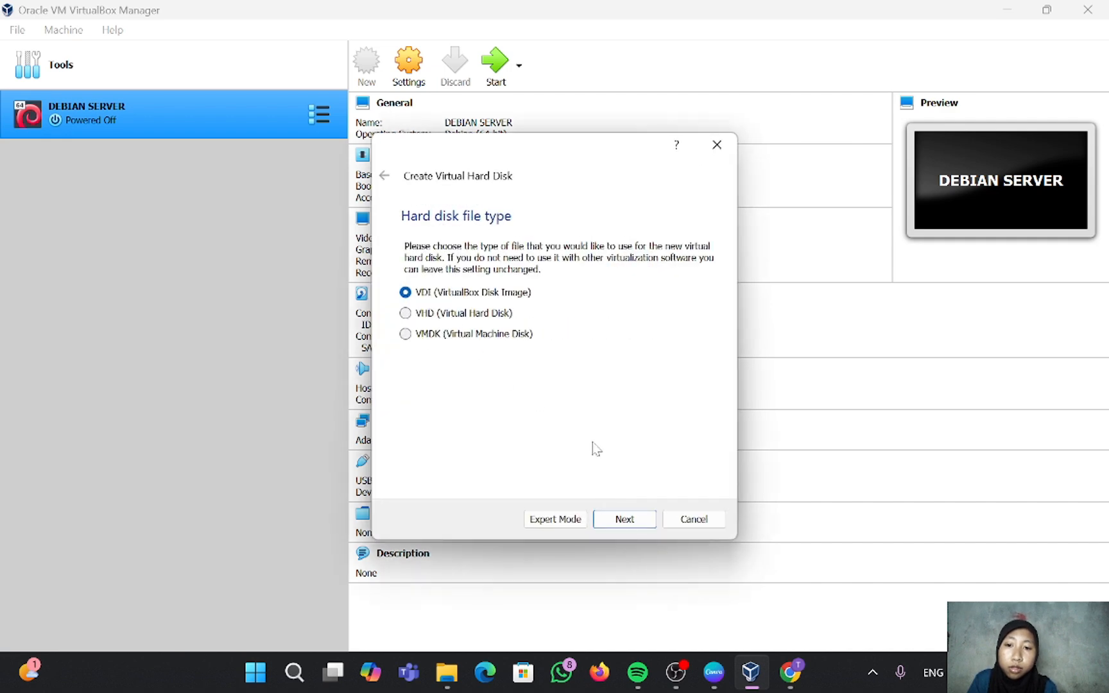
click(618, 521)
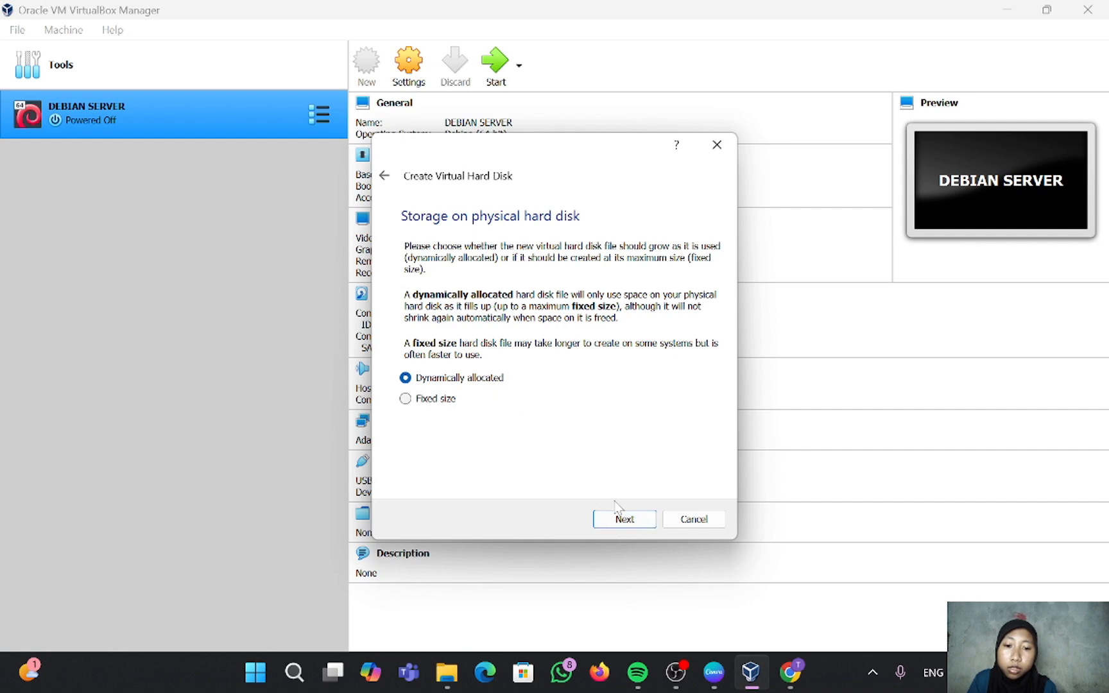
click(624, 523)
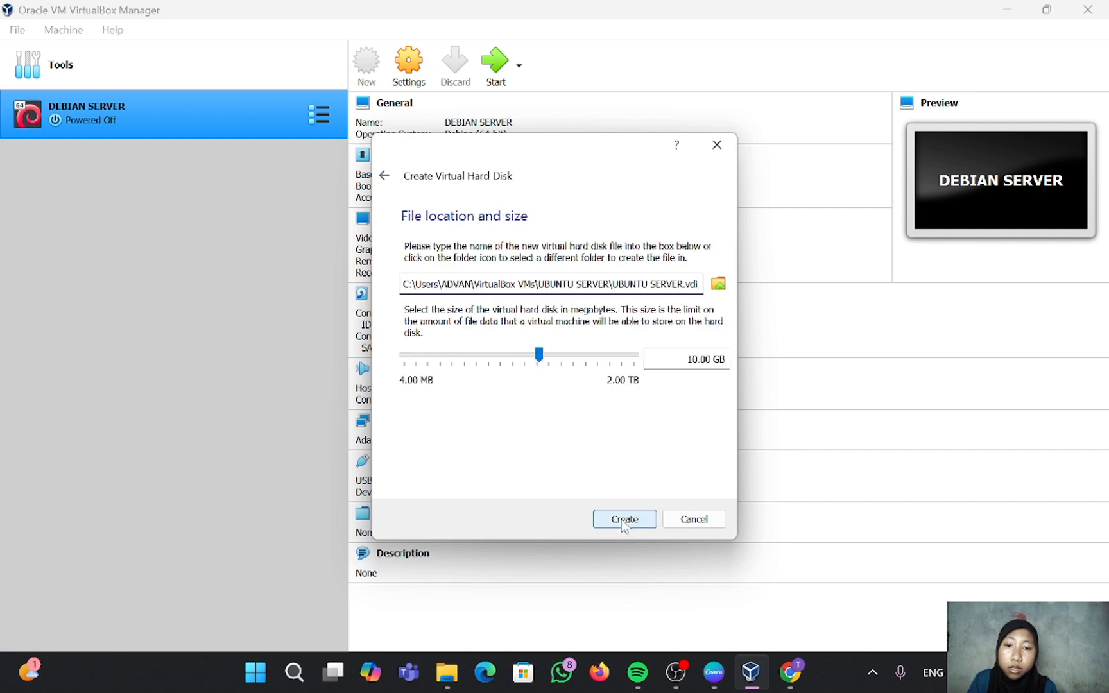
click(622, 521)
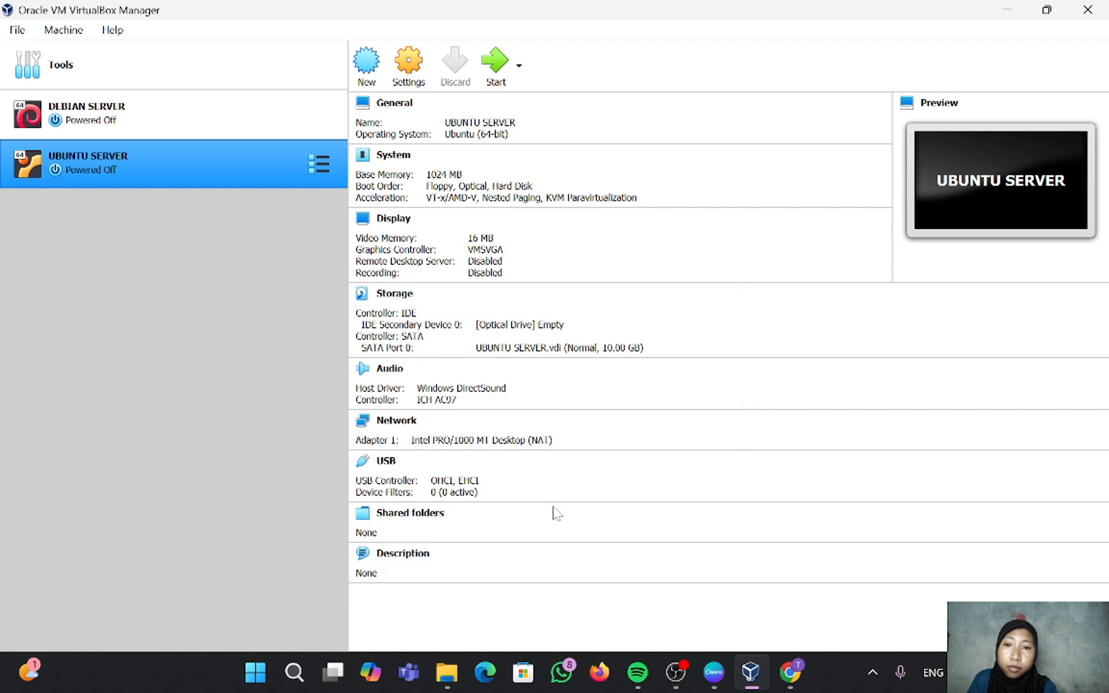
Step: Start UBUNTU SERVER with ubuntu-22.04.4-live-server-amd64.iso chosen as the start-up disk
click(495, 73)
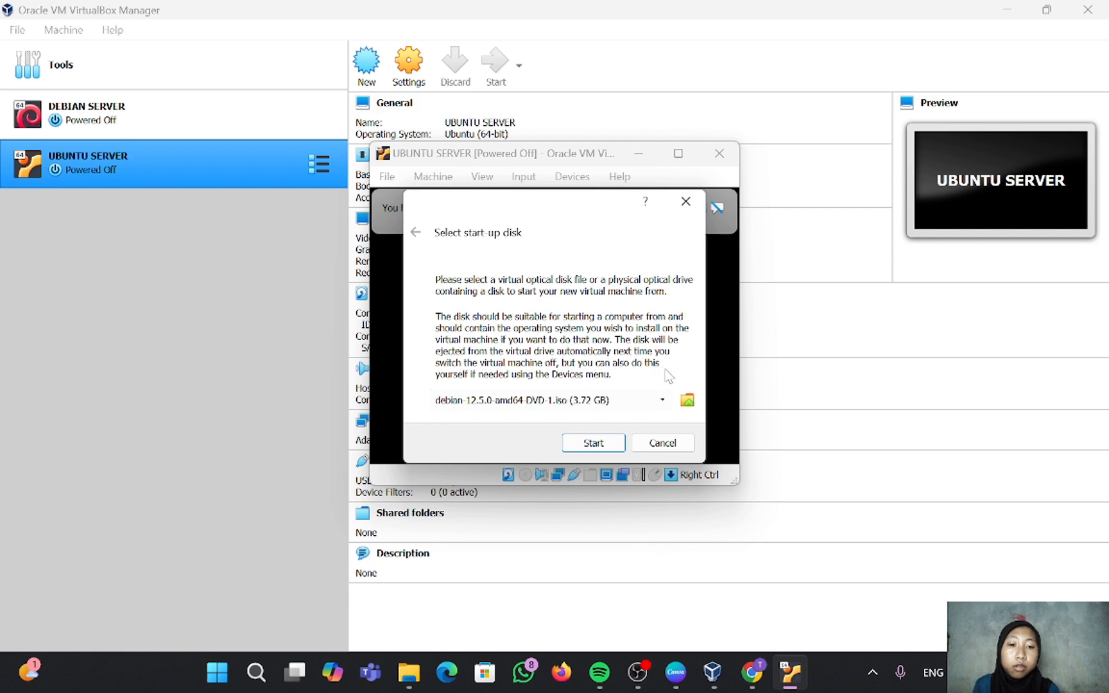
click(686, 401)
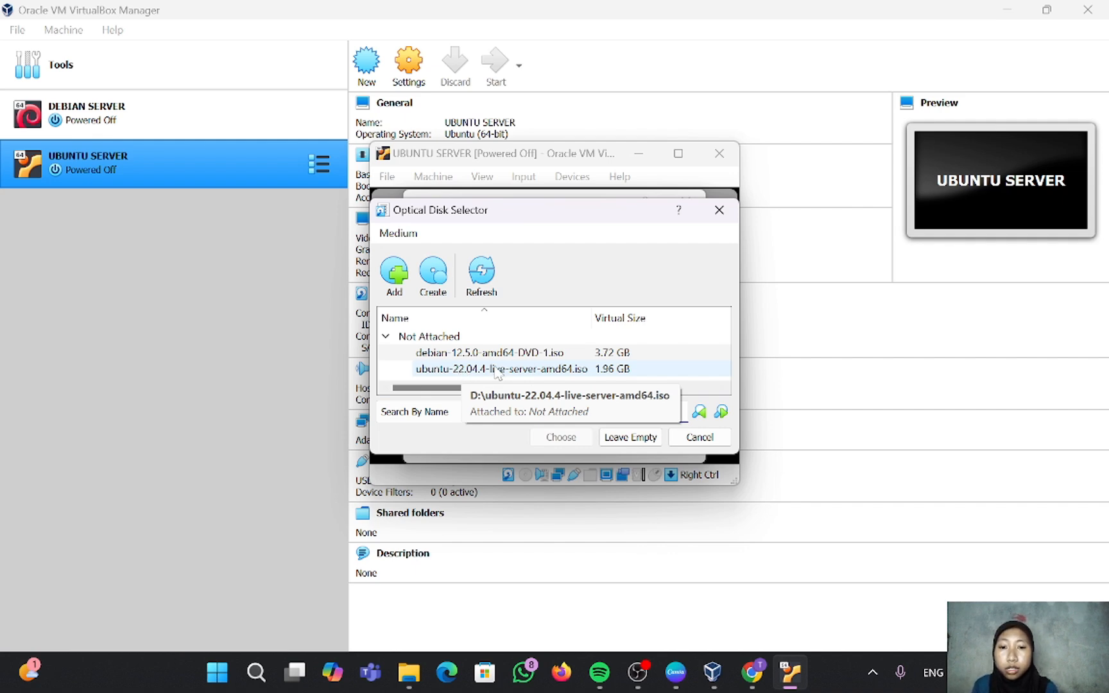
click(496, 370)
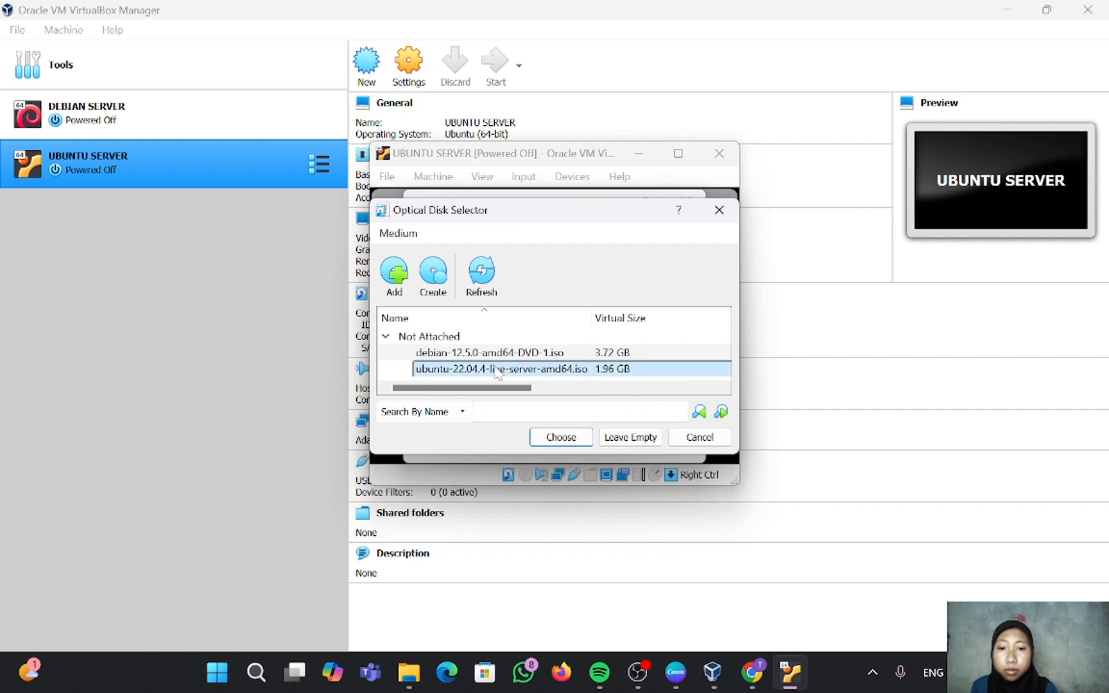
click(561, 440)
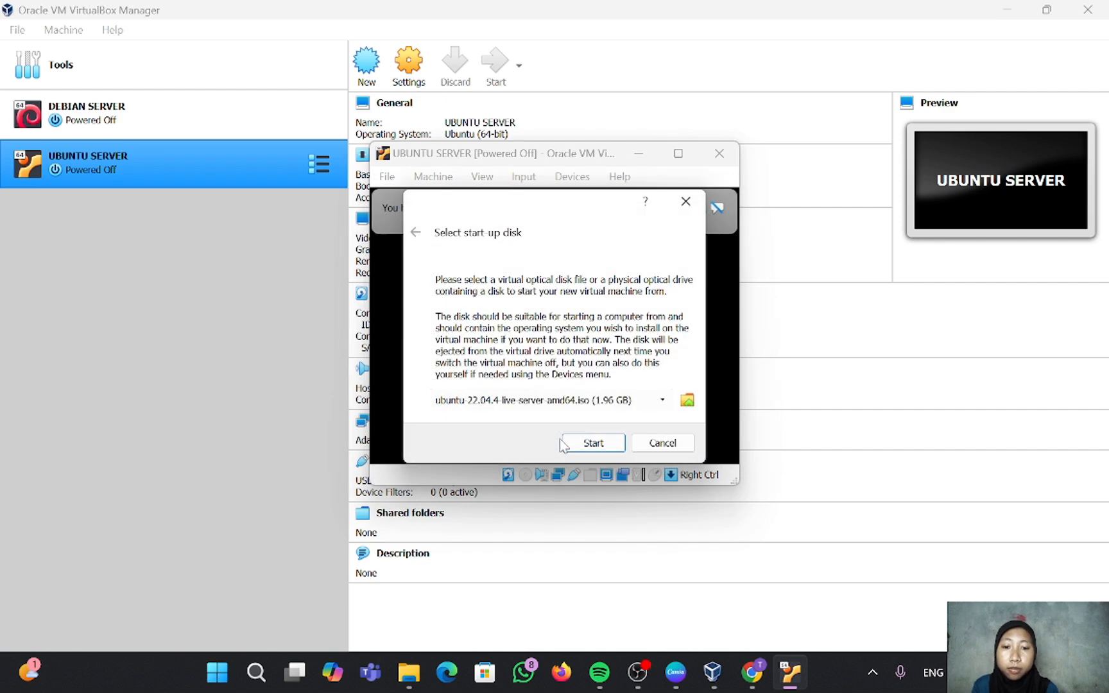
click(593, 442)
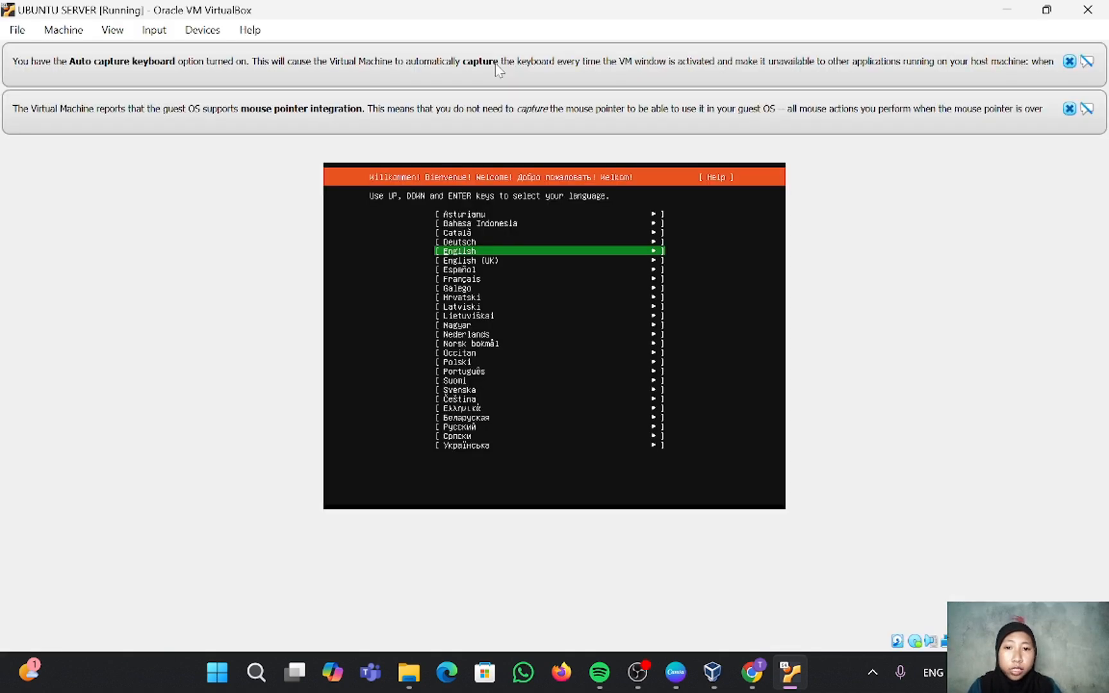
Step: Pick English, skip the installer update, and keep US keyboard and standard Ubuntu Server install
key(Return)
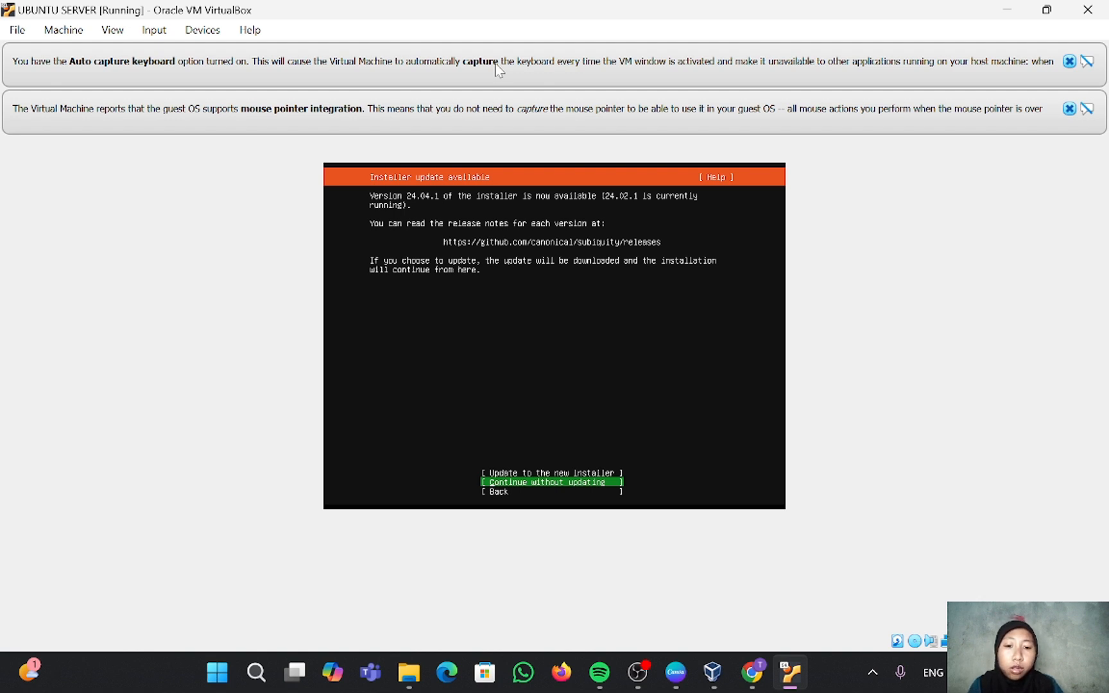
key(Return)
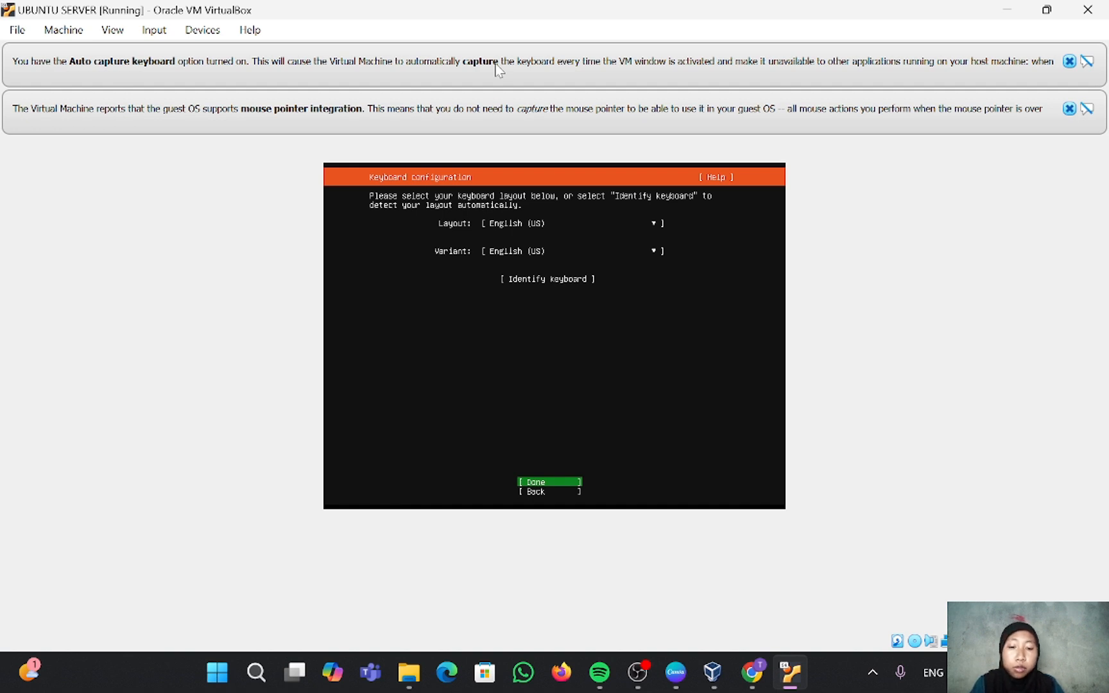
key(Return)
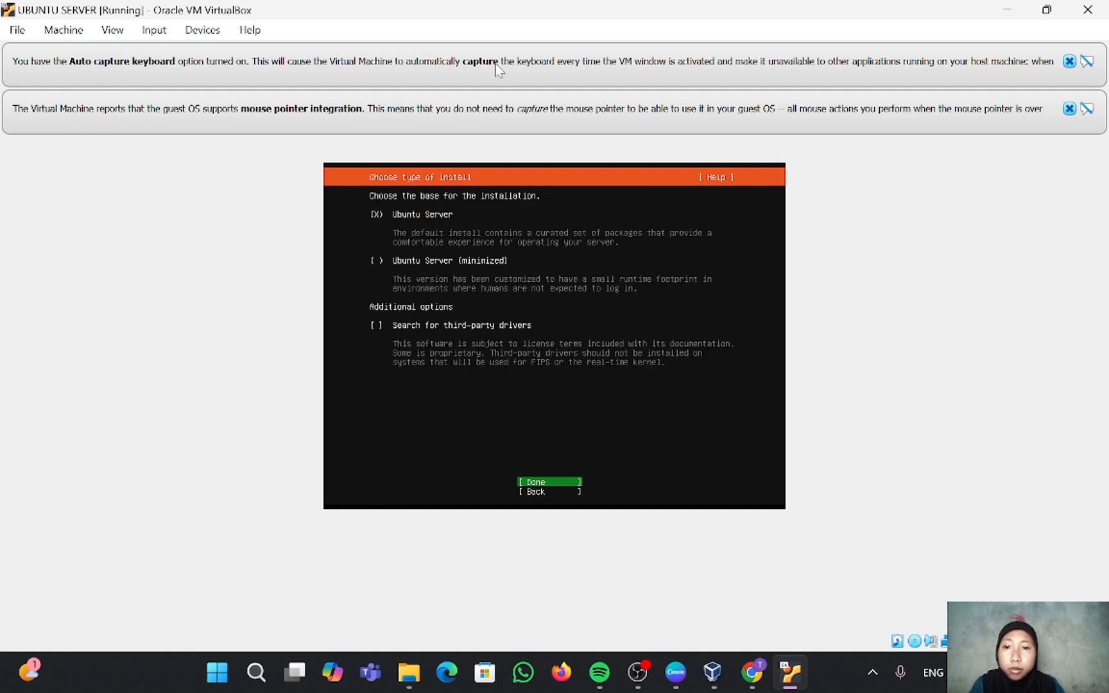
key(Return)
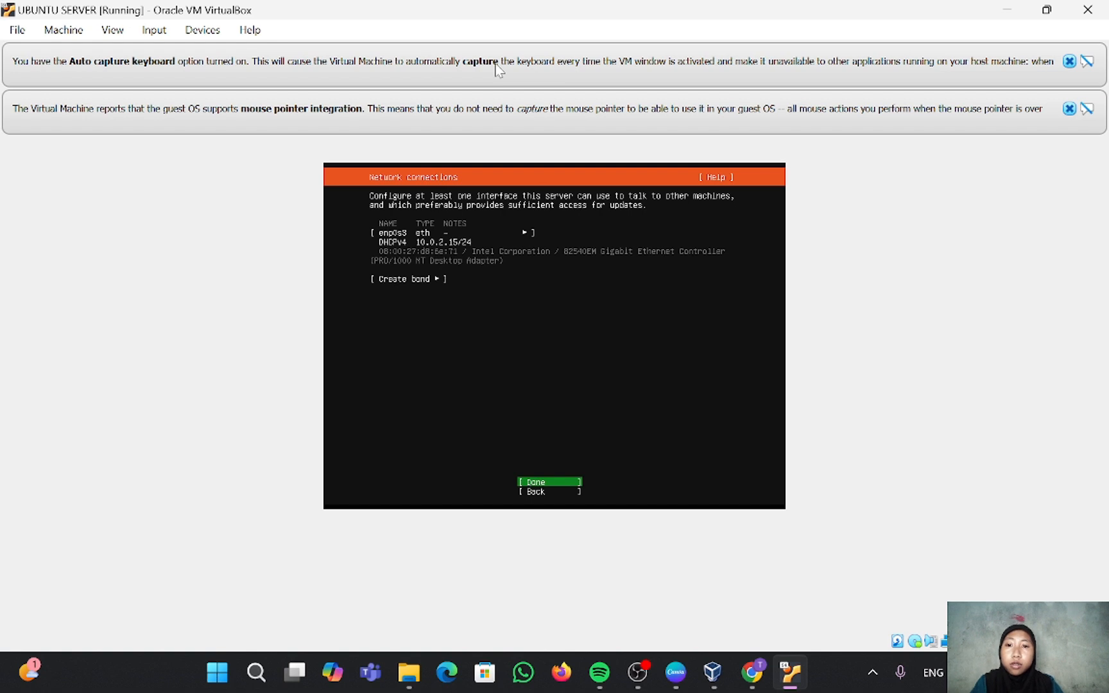
Step: Accept default network, empty proxy and default mirror, continuing despite the mirror check
key(Return)
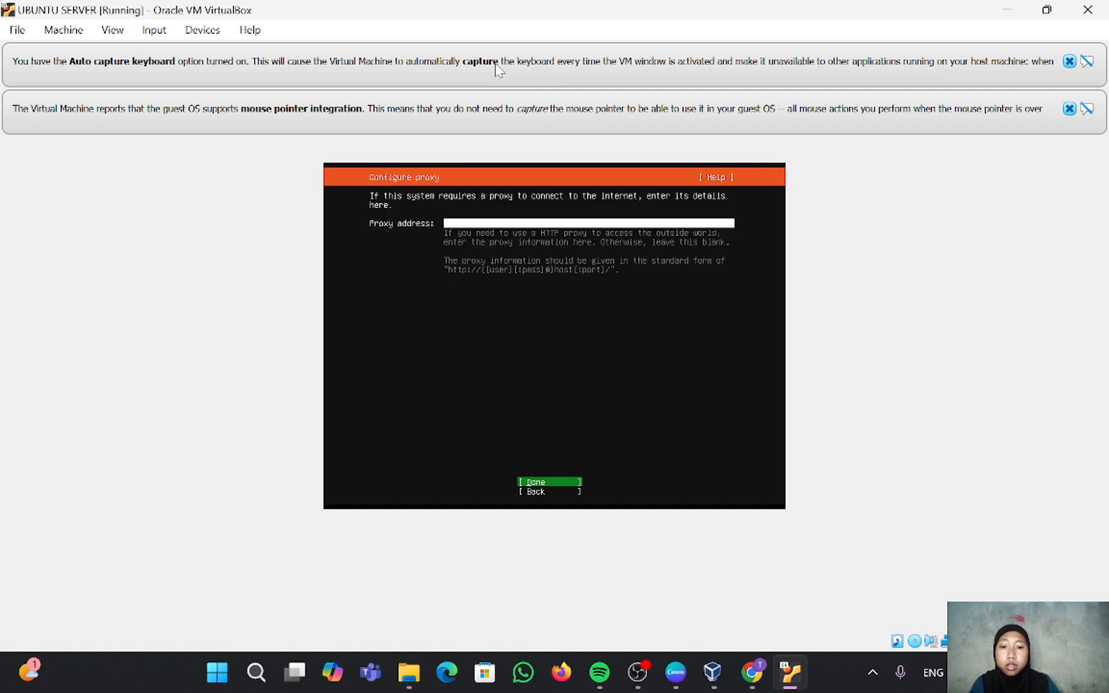
key(Return)
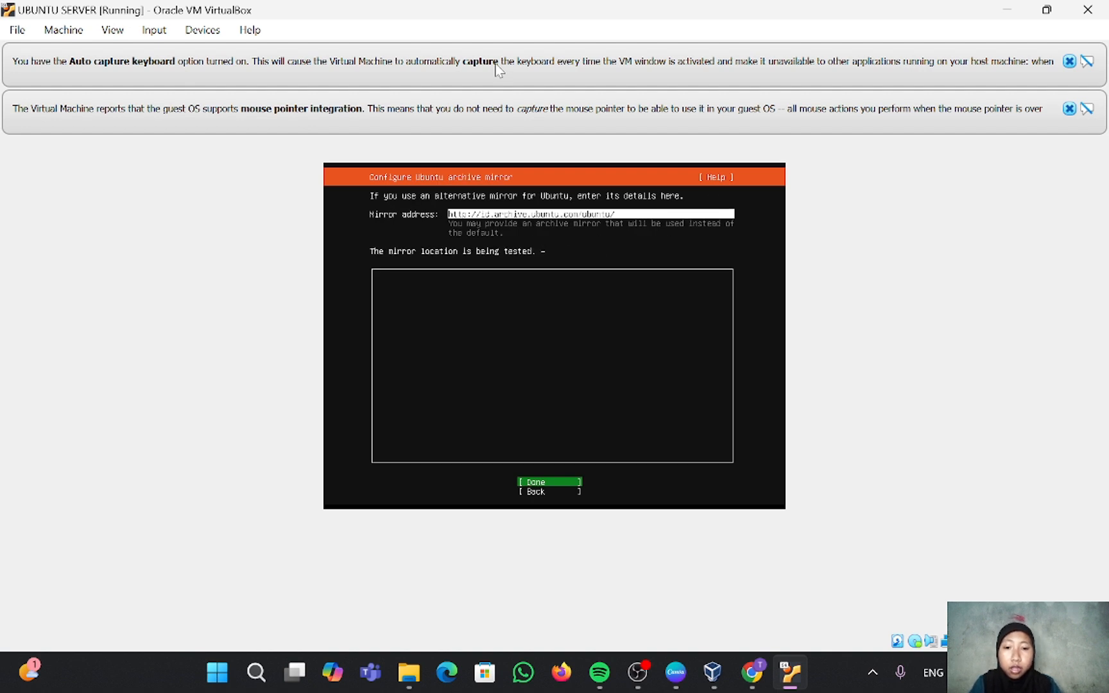
key(Return)
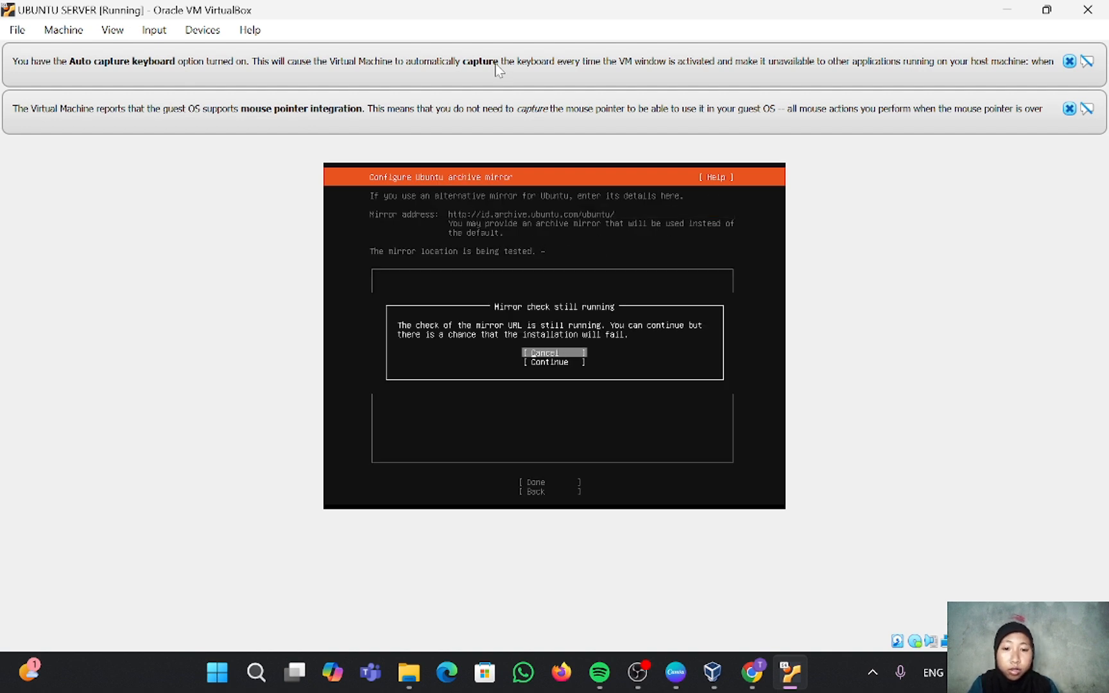
key(Down)
key(Return)
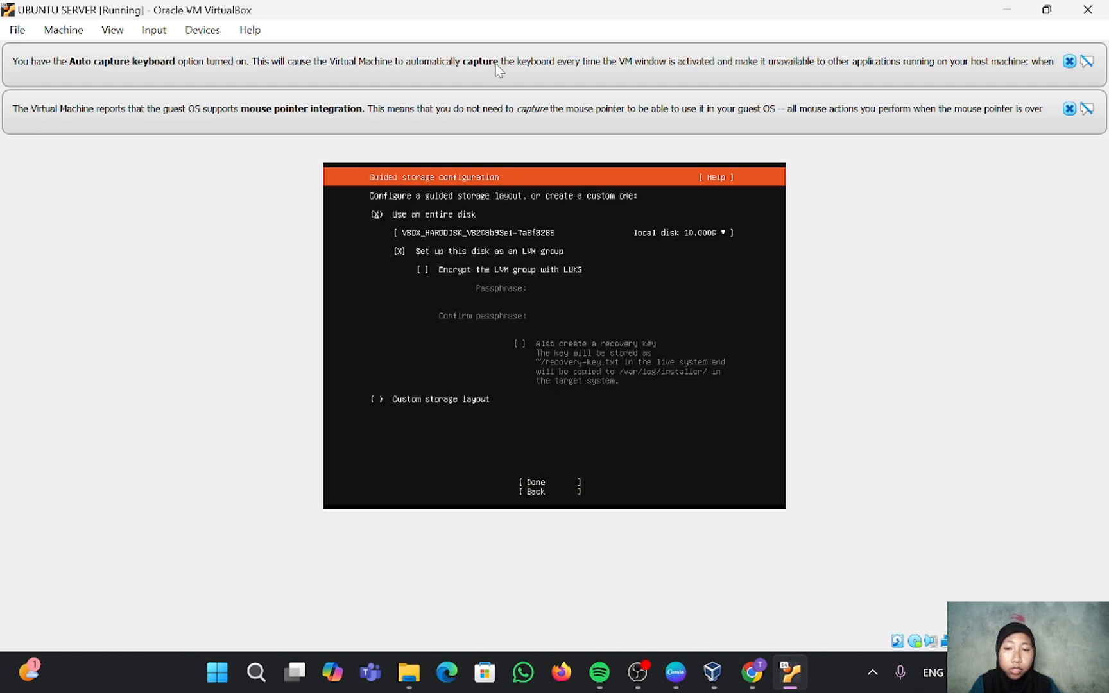
Step: Accept the entire-disk LVM storage layout and confirm wiping the disk to begin installing
key(Down)
key(Down)
key(Tab)
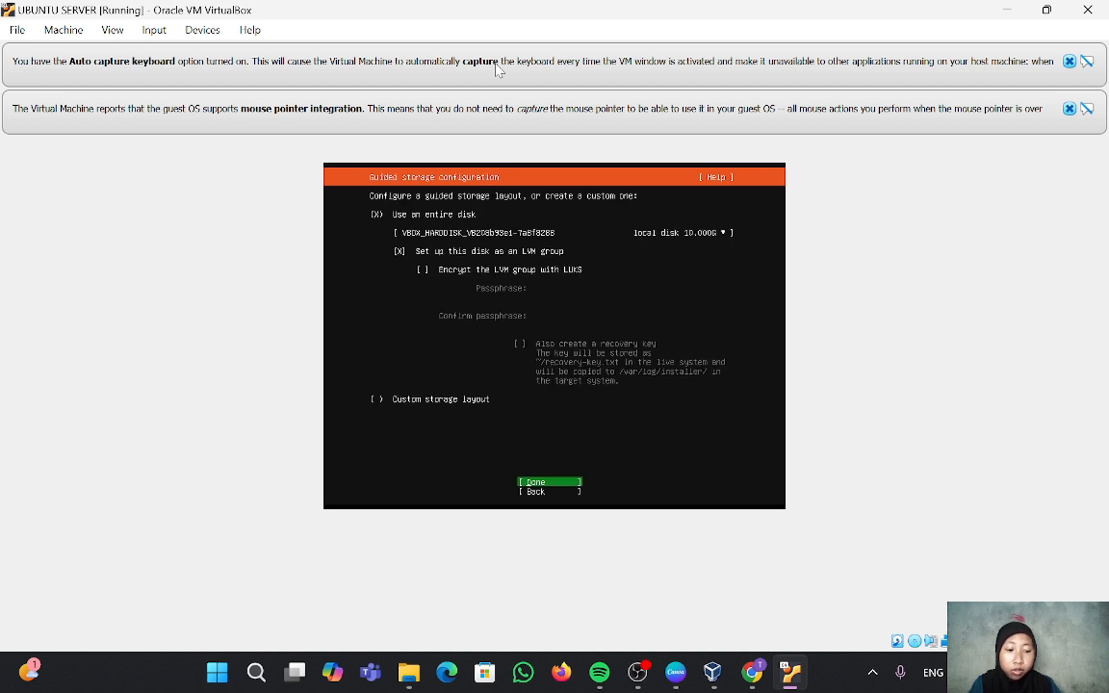
key(Return)
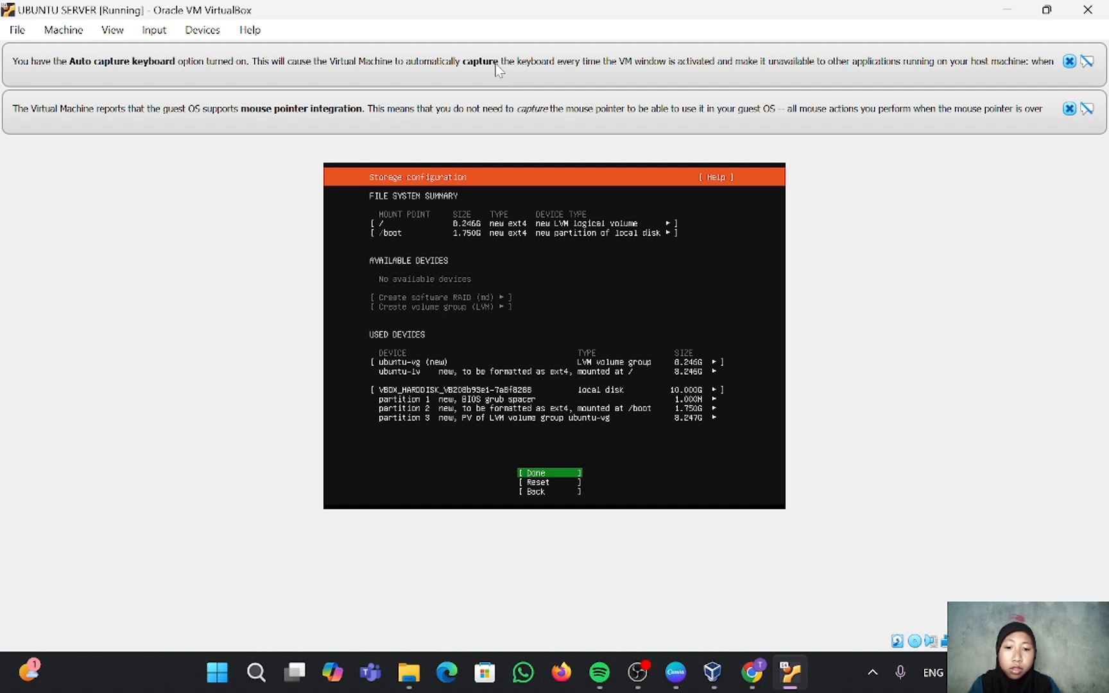
key(Return)
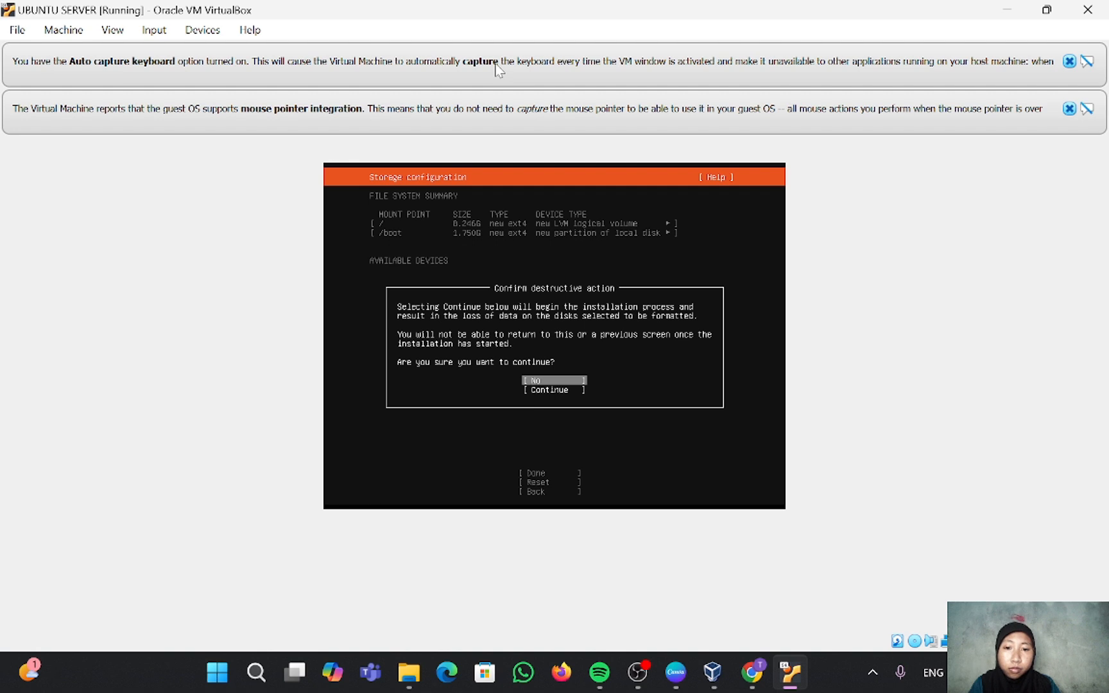
key(Down)
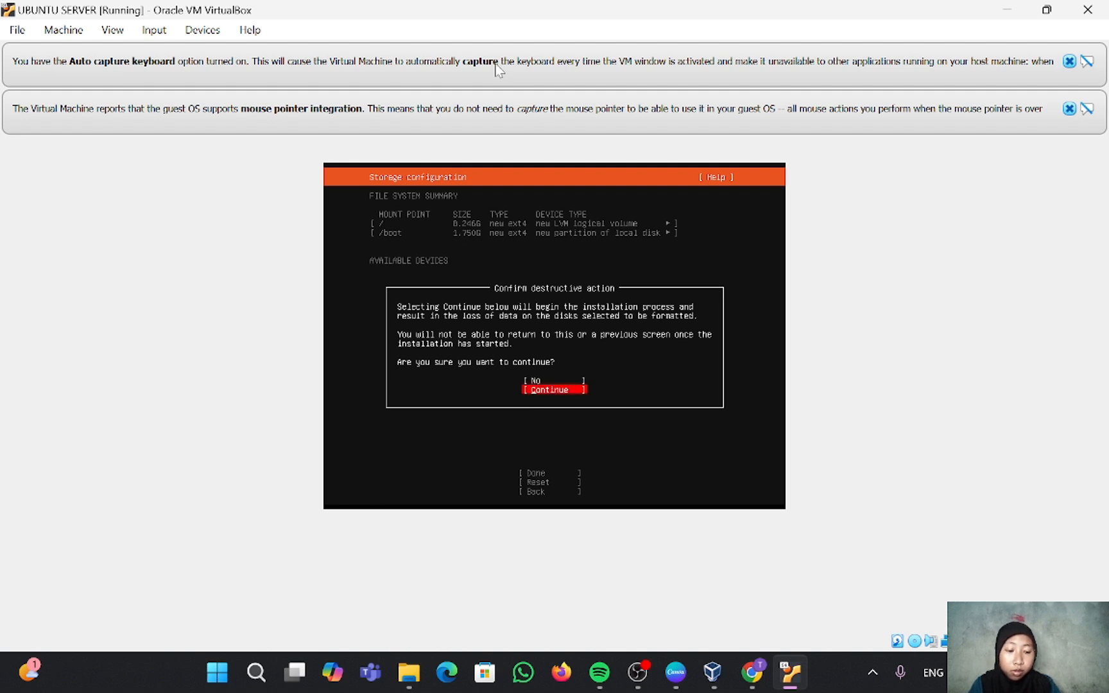
key(Return)
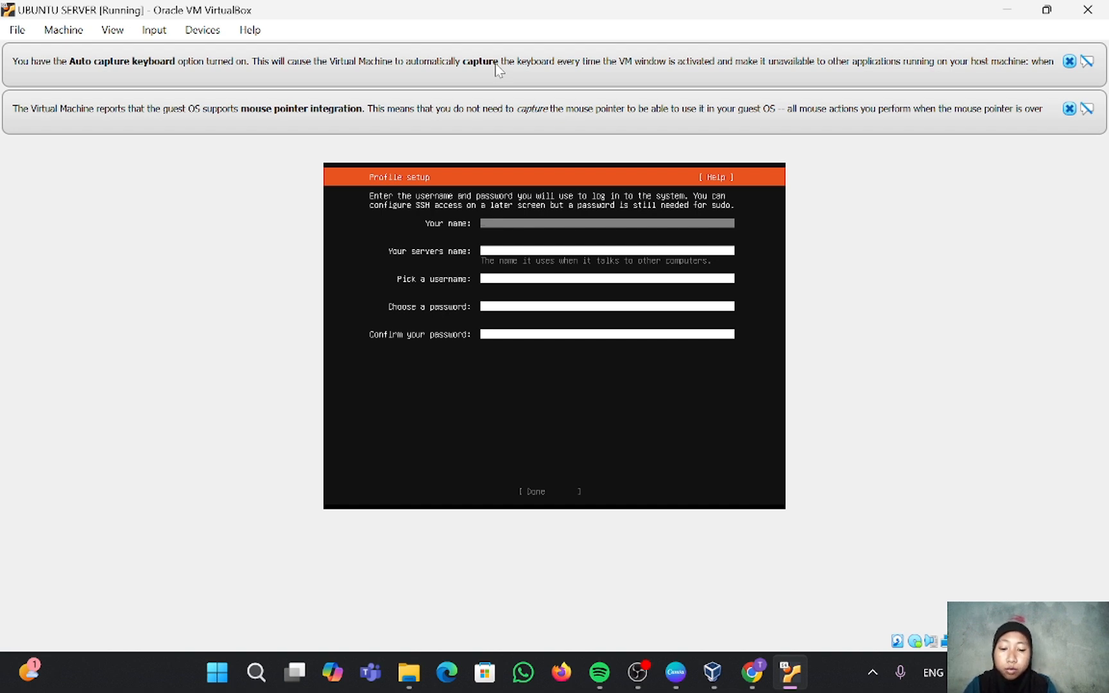
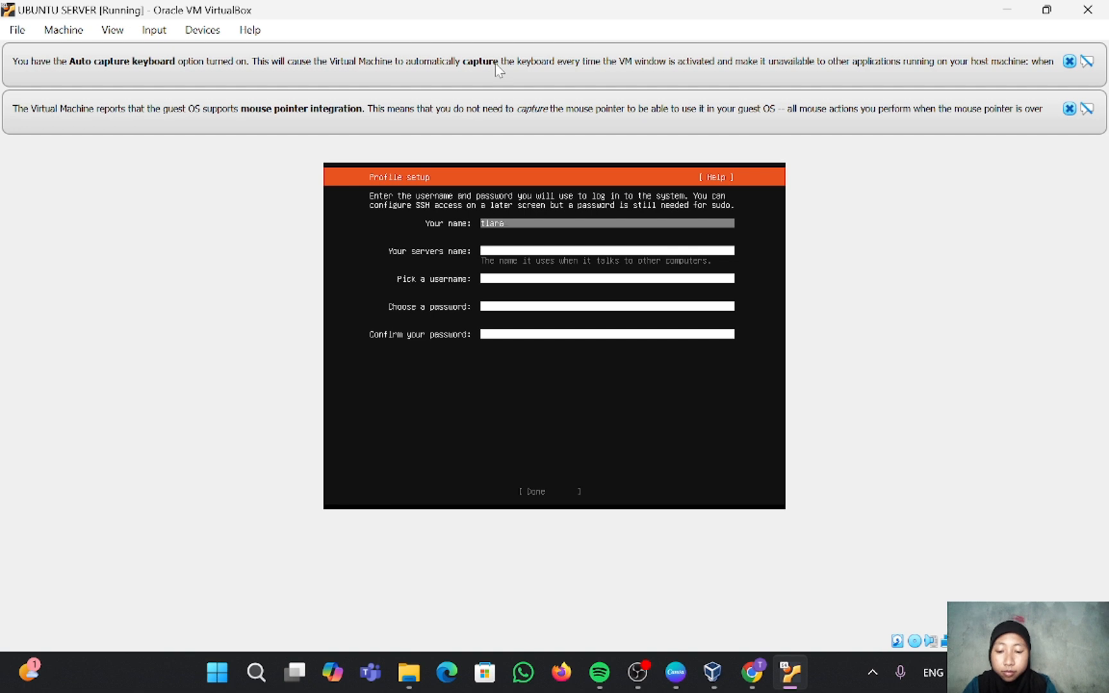
Step: Enter the user's name, a server name, a username and the password twice, then submit the profile
key(Tab)
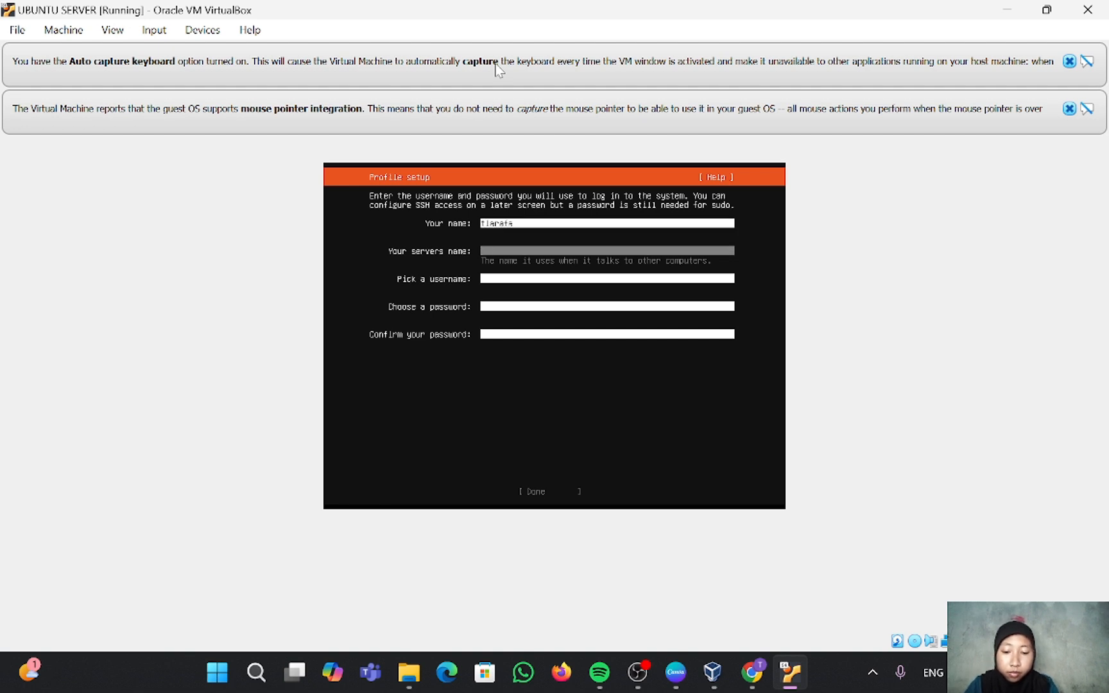
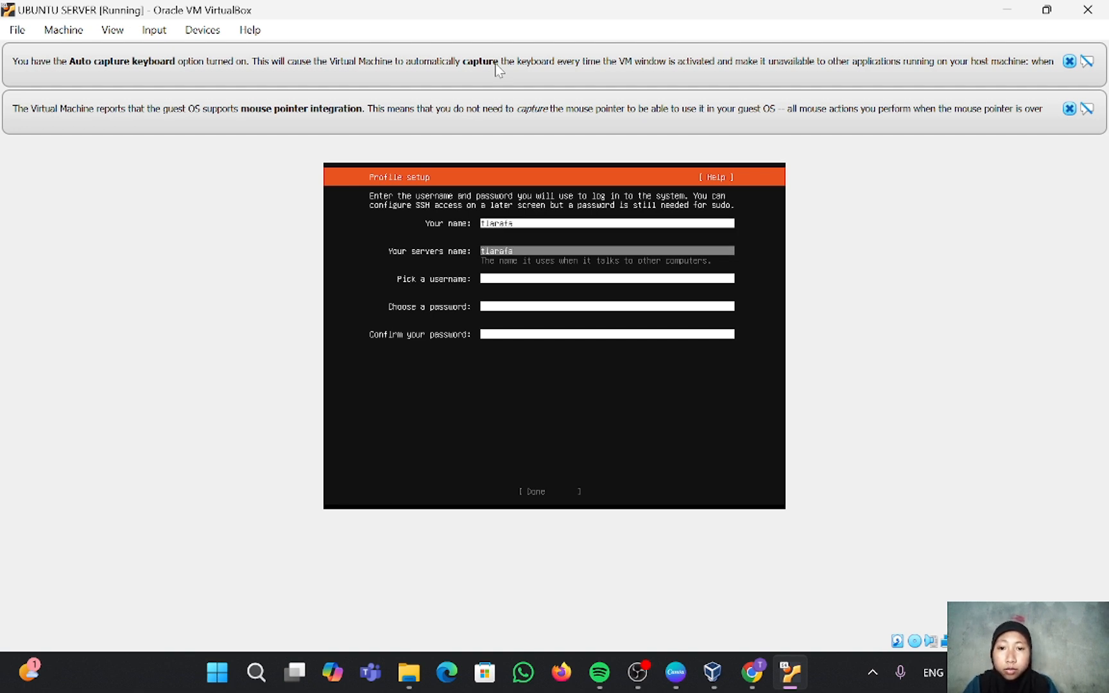
key(Tab)
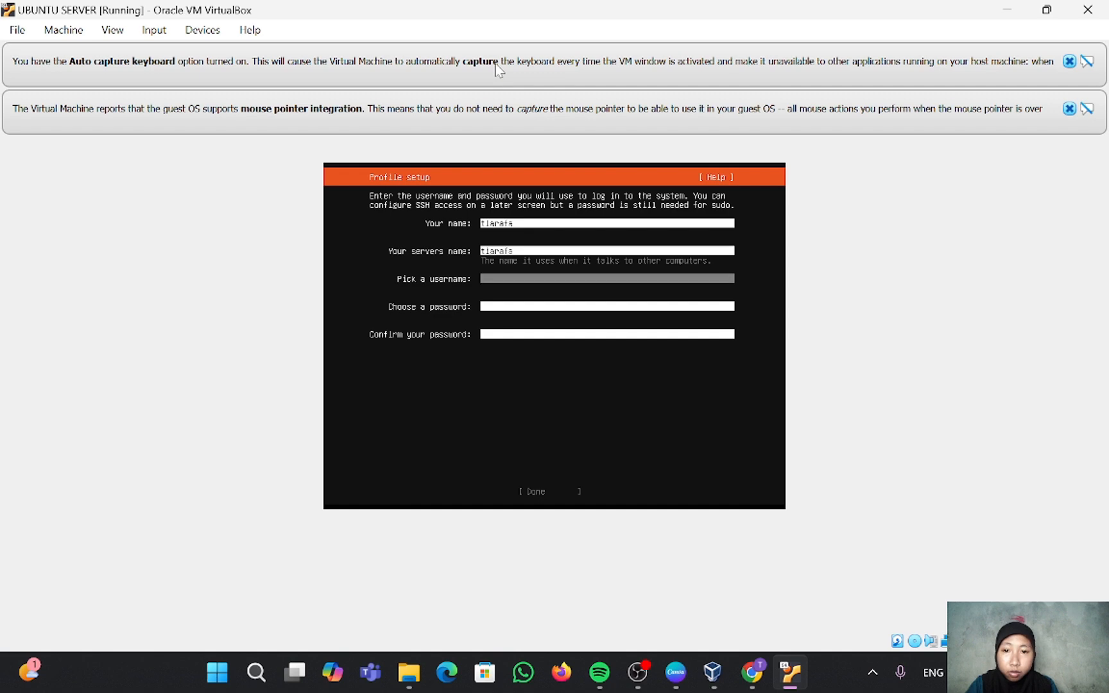
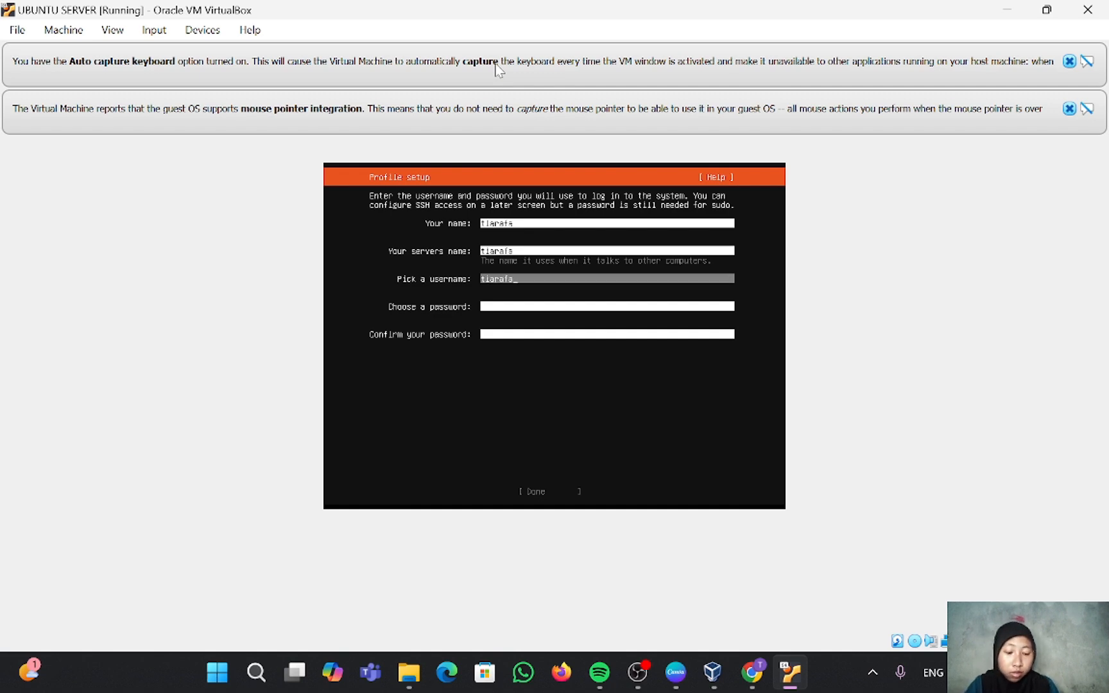
key(Tab)
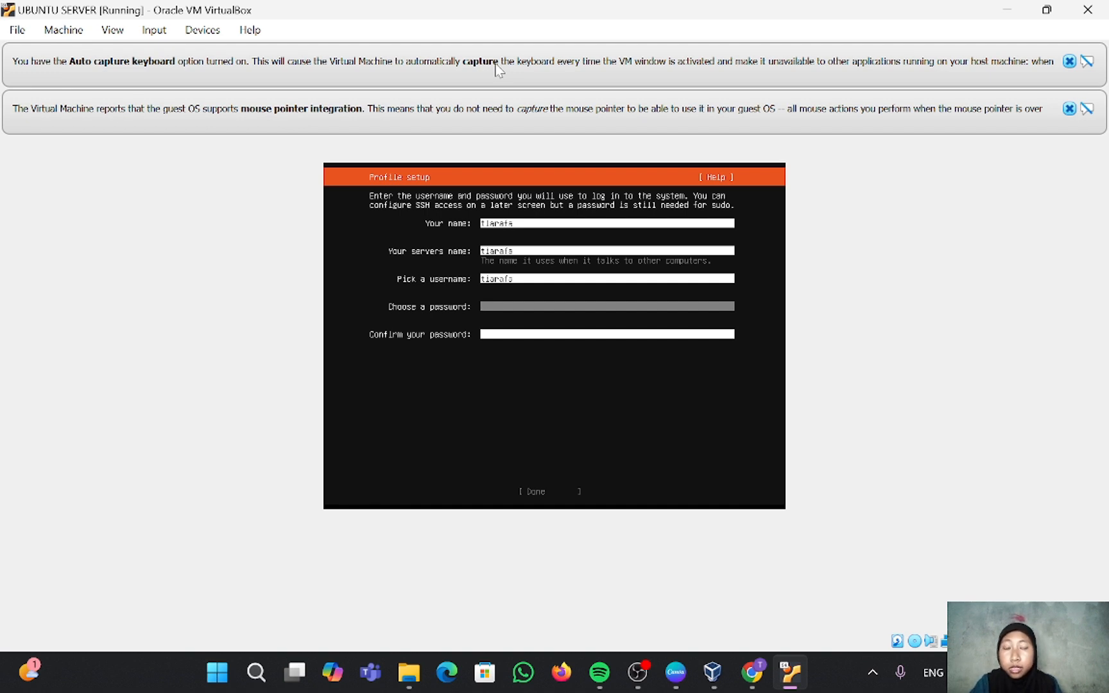
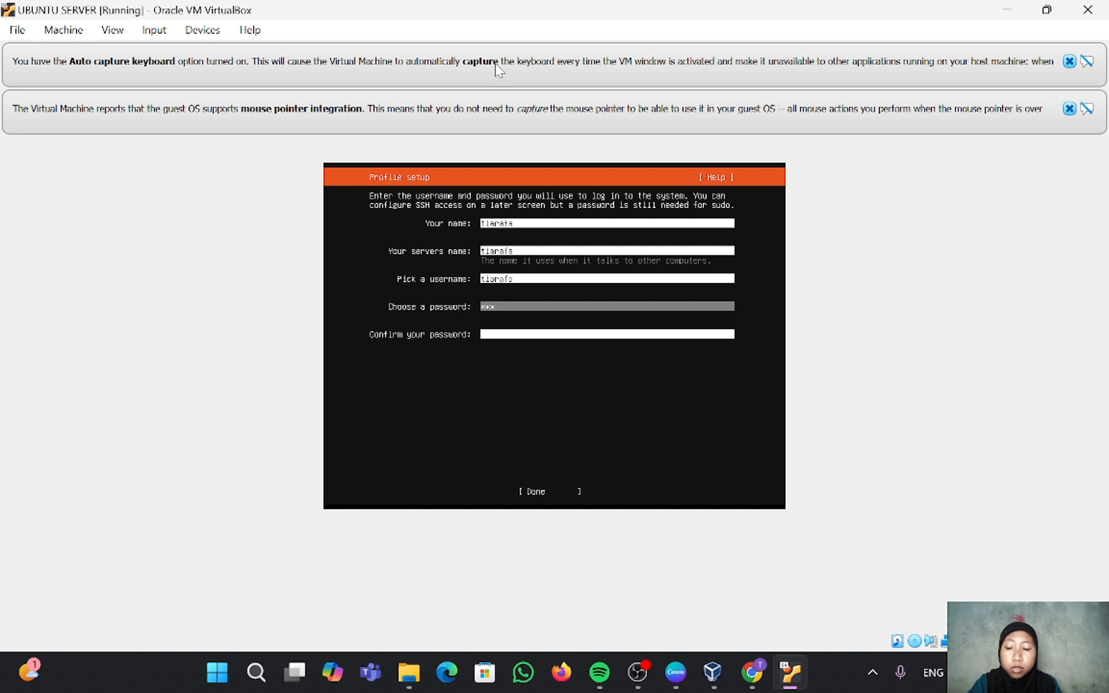
key(Tab)
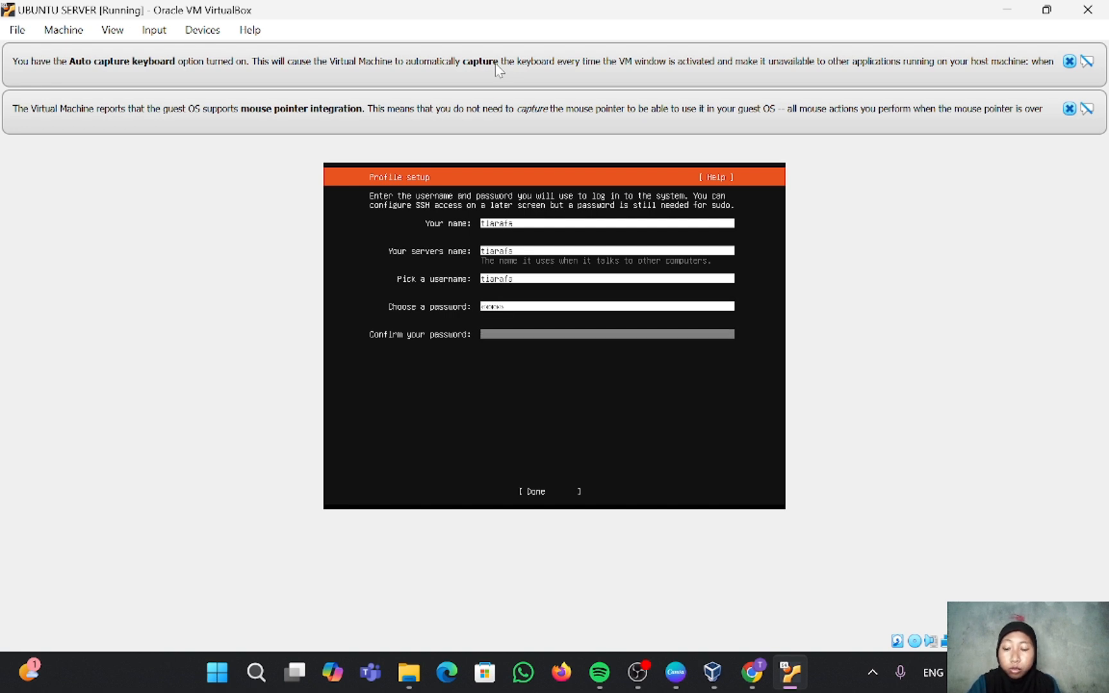
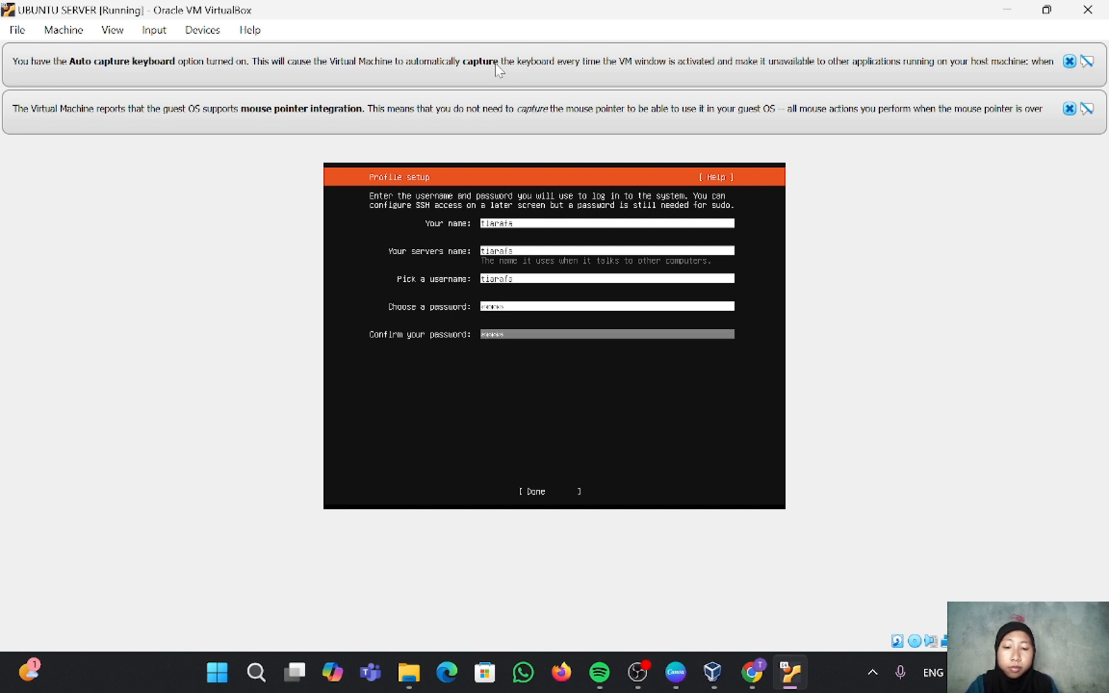
key(Tab)
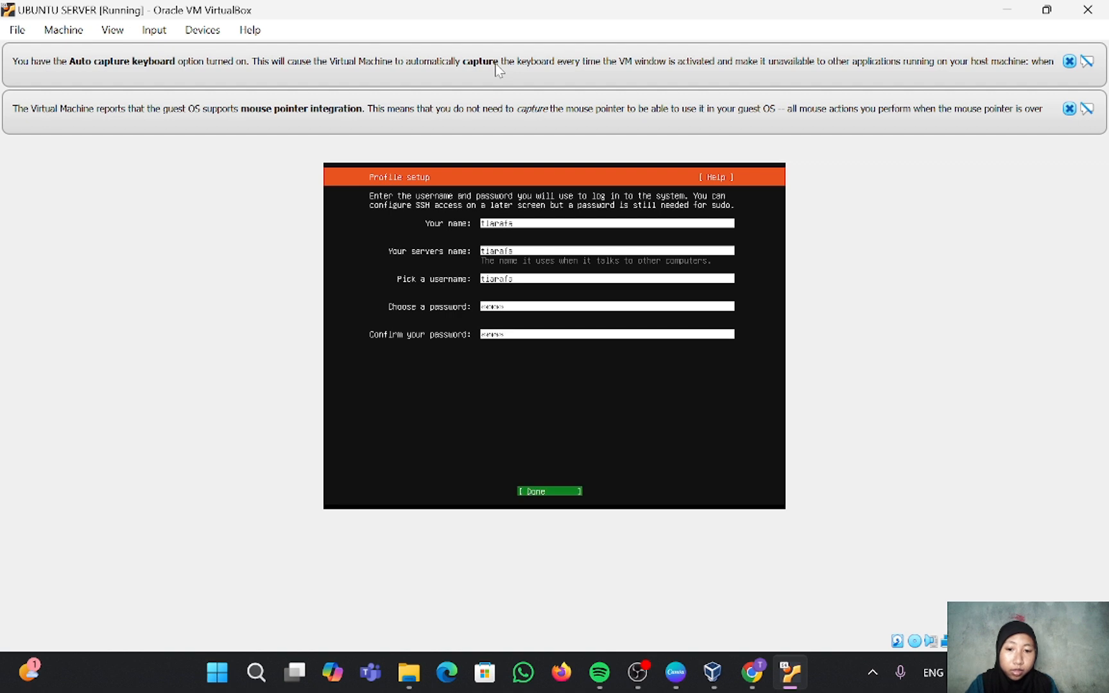
key(Return)
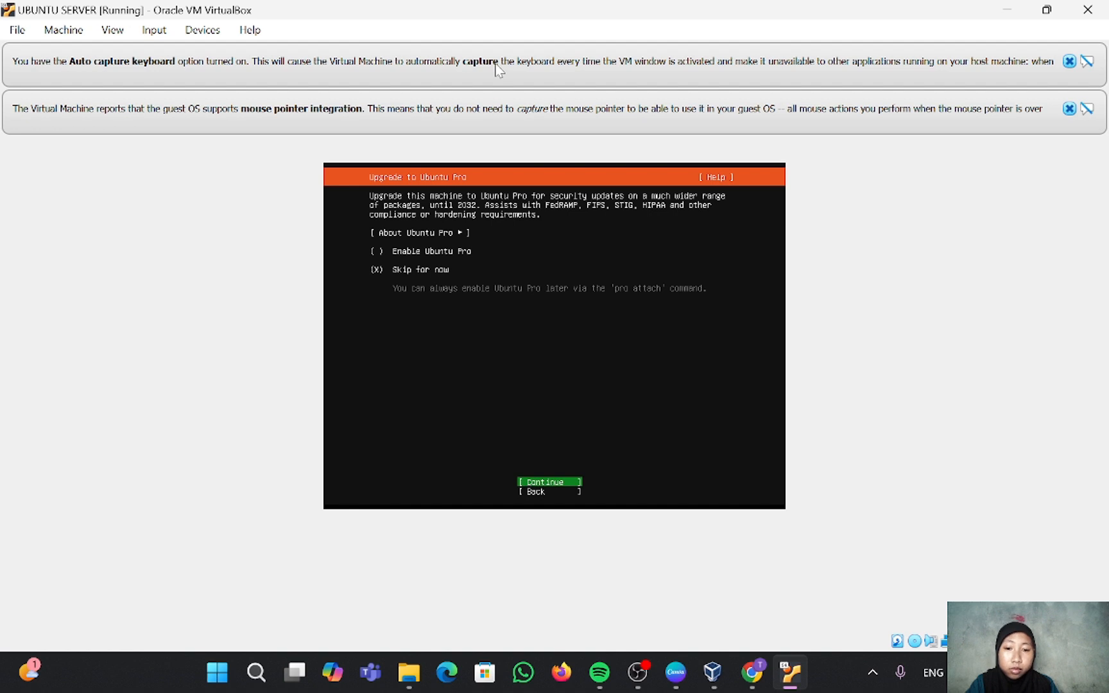
Step: Skip Ubuntu Pro and enable installing the OpenSSH server
key(Return)
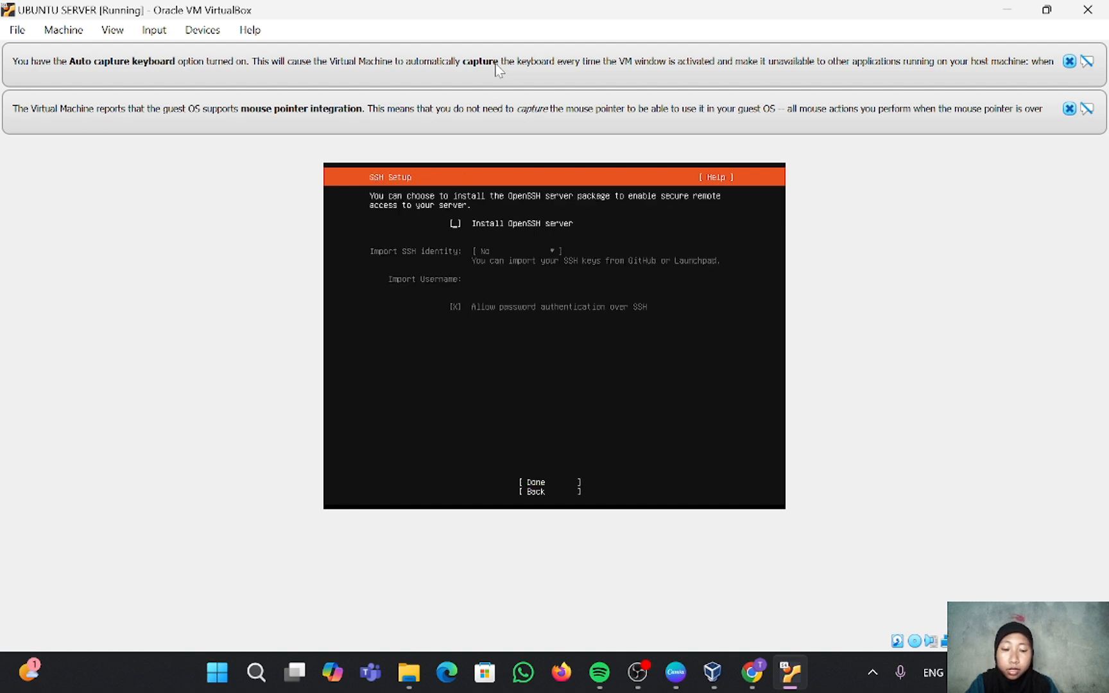
key(space)
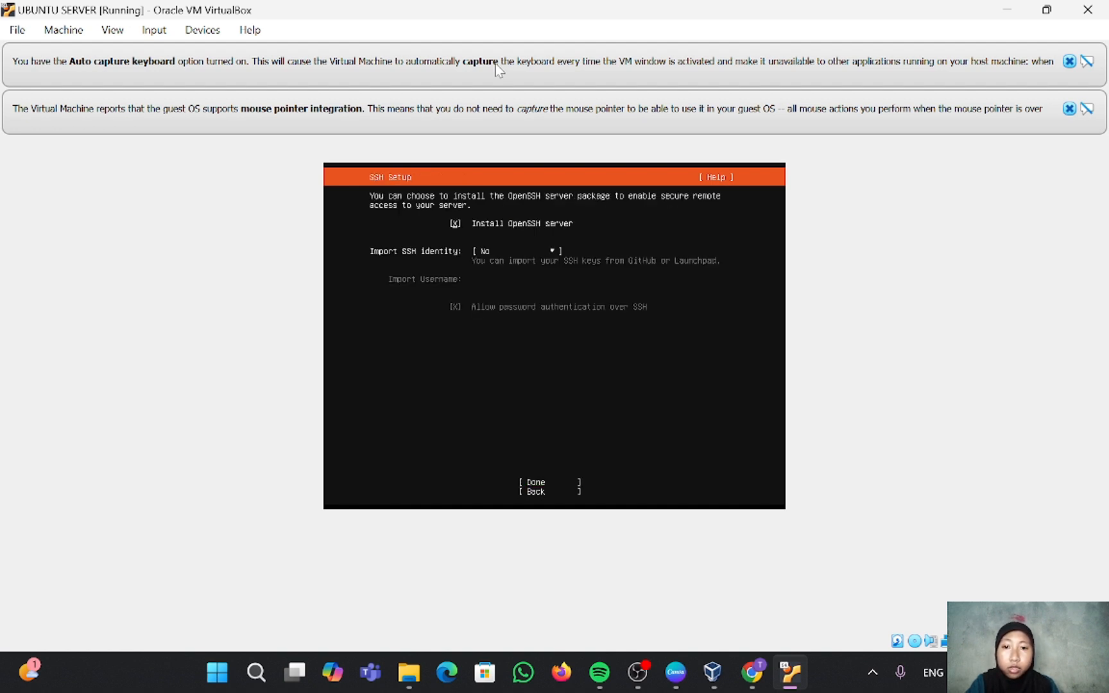
key(Tab)
key(Tab)
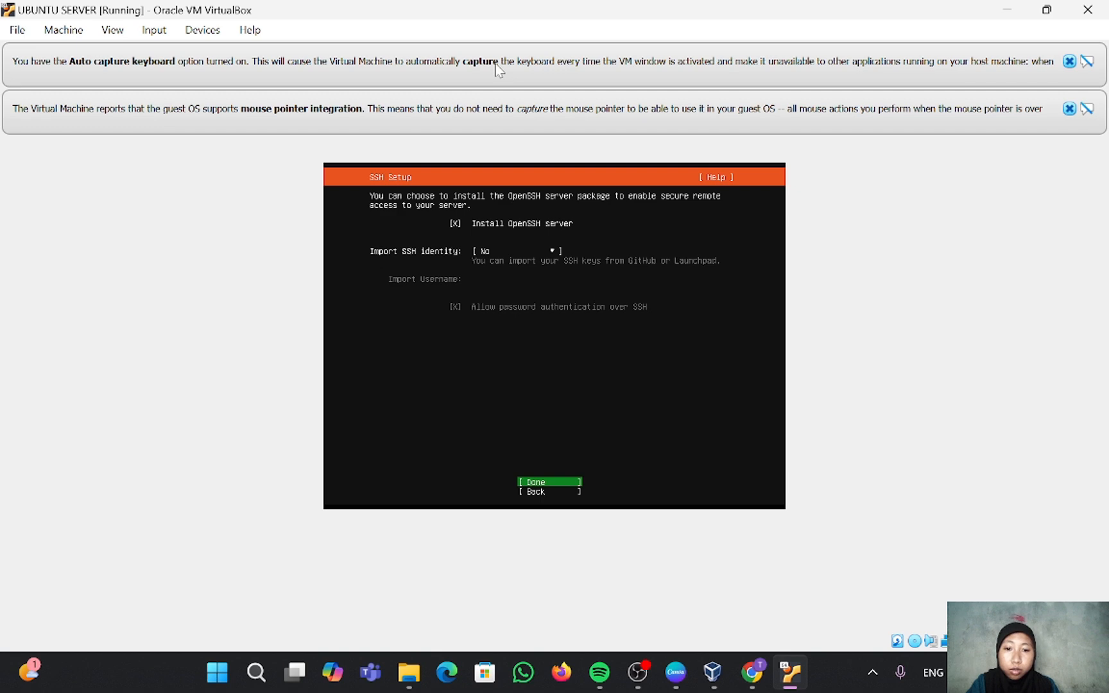
key(Return)
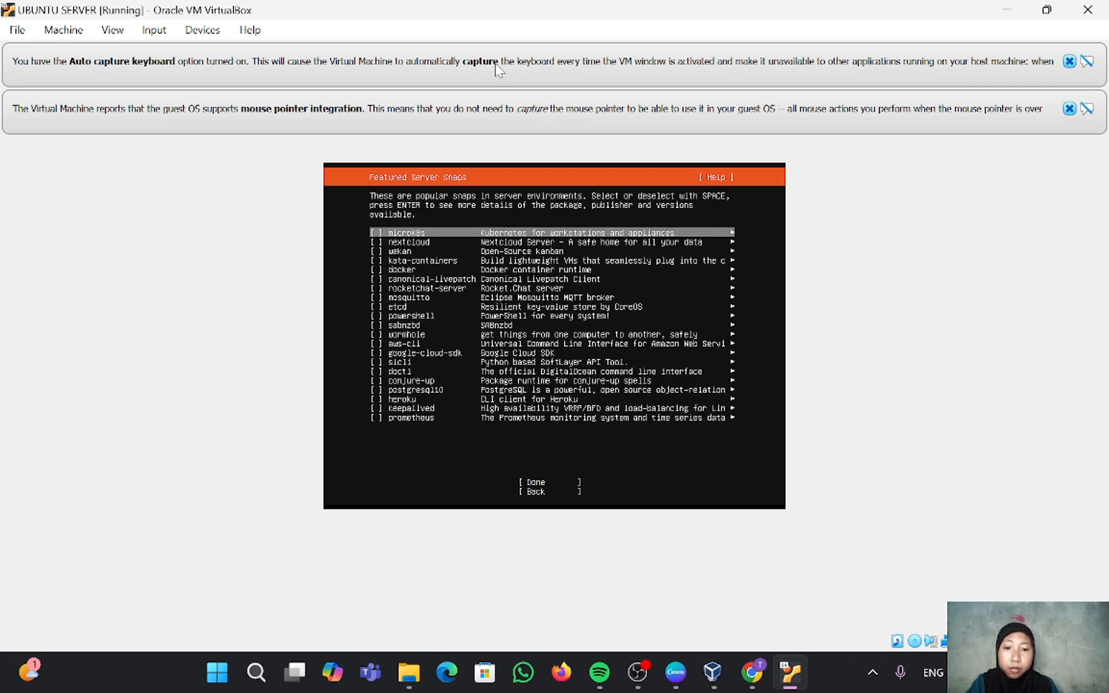
Step: Select no featured server snaps and let the installation run
key(Down)
key(Down)
key(Down)
key(Down)
key(Down)
key(Down)
key(Down)
key(Down)
key(Down)
key(Down)
key(Down)
key(Down)
key(Down)
key(Down)
key(Down)
key(Down)
key(Down)
key(Down)
key(Down)
key(Down)
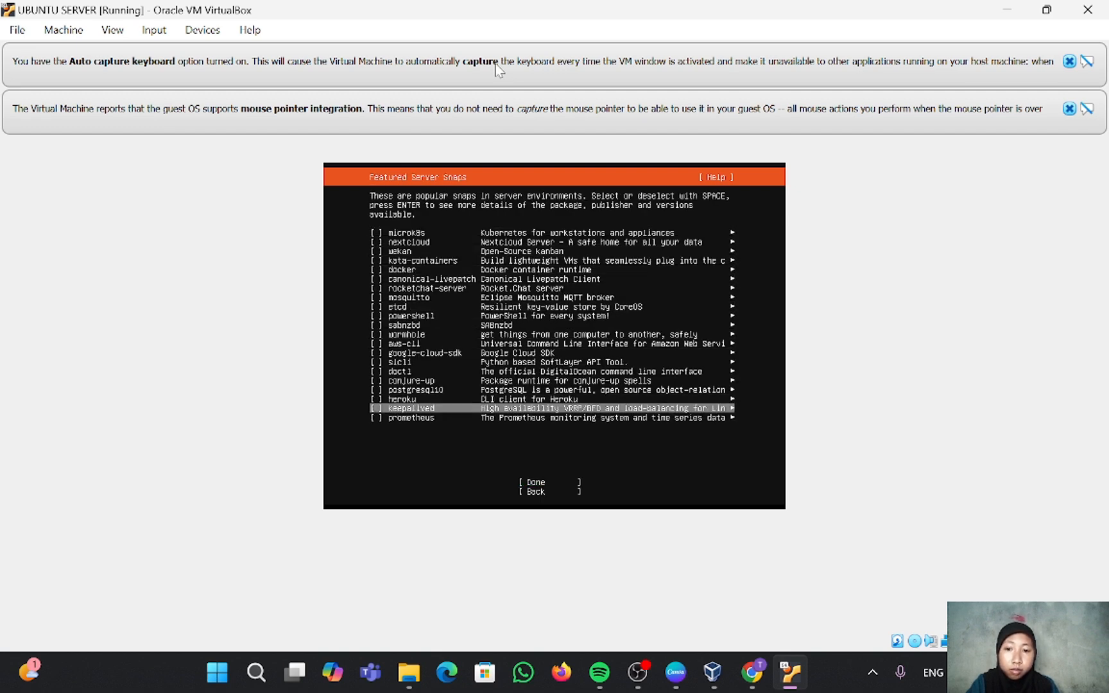
key(Down)
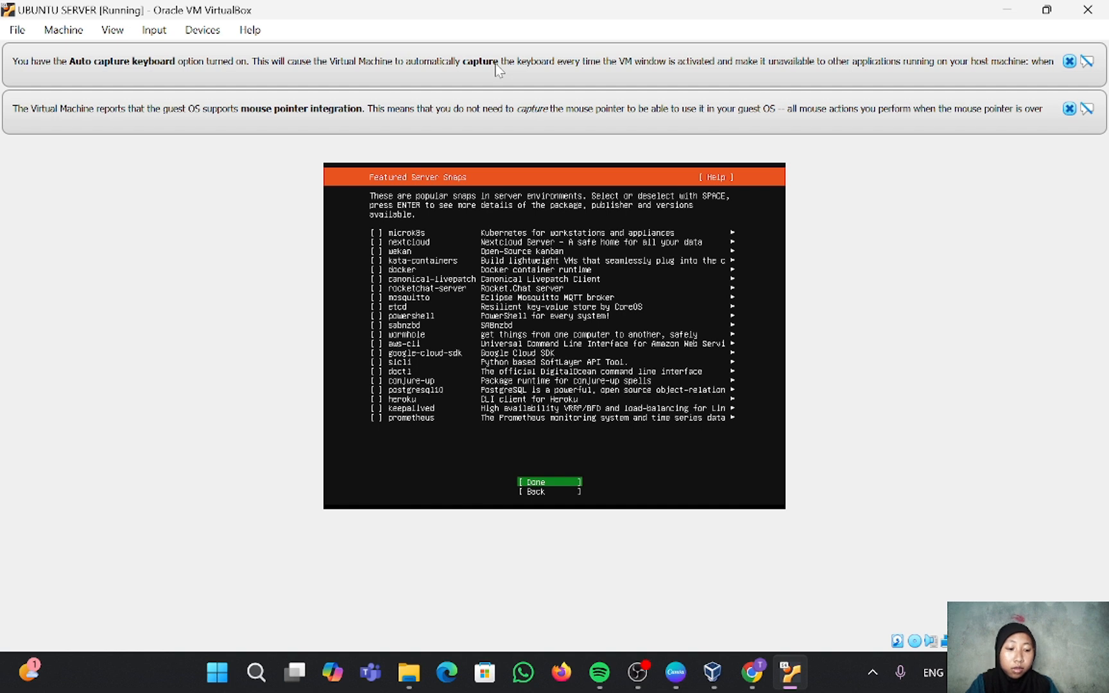
key(Return)
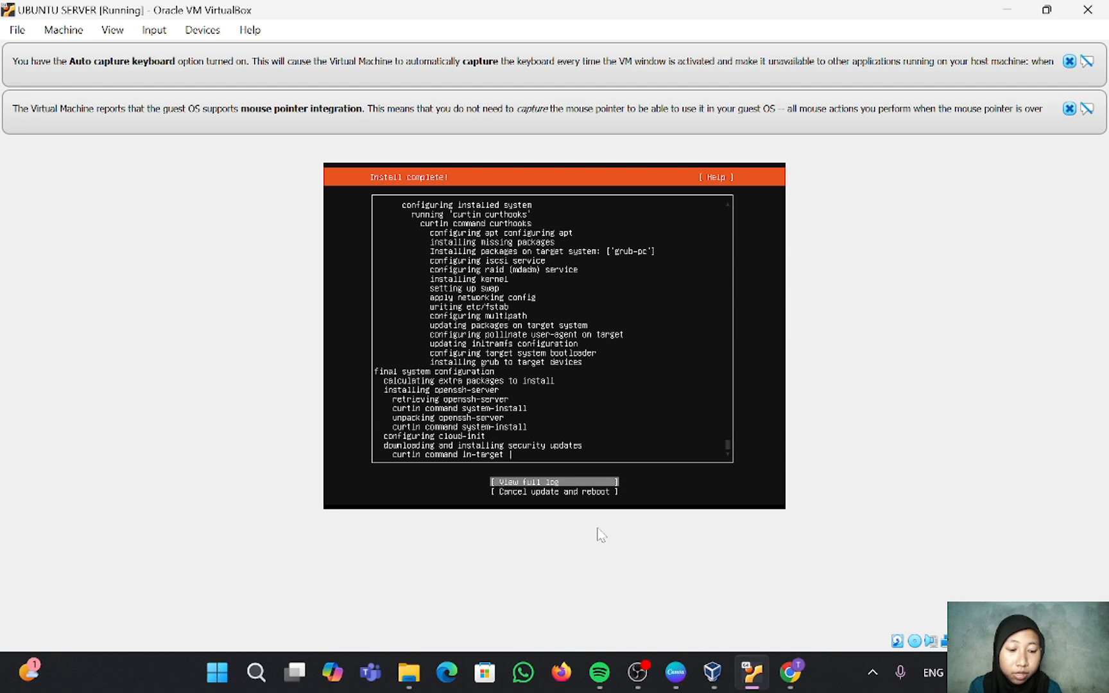
Step: Cancel the pending update and reboot the freshly installed server
key(Down)
key(Return)
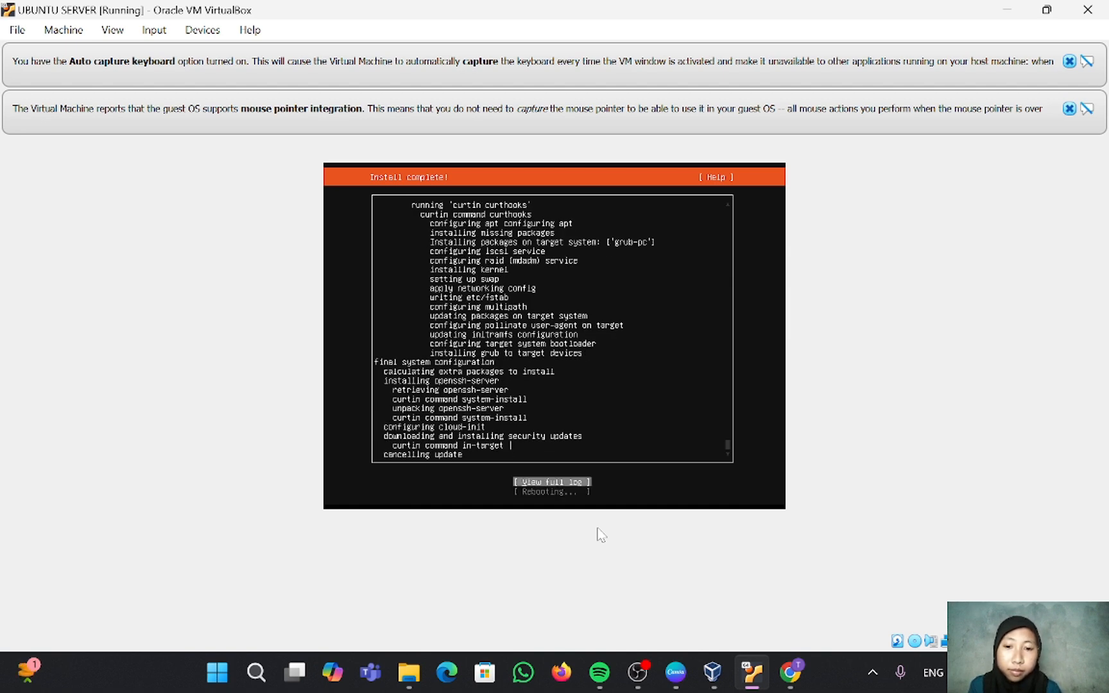
key(Return)
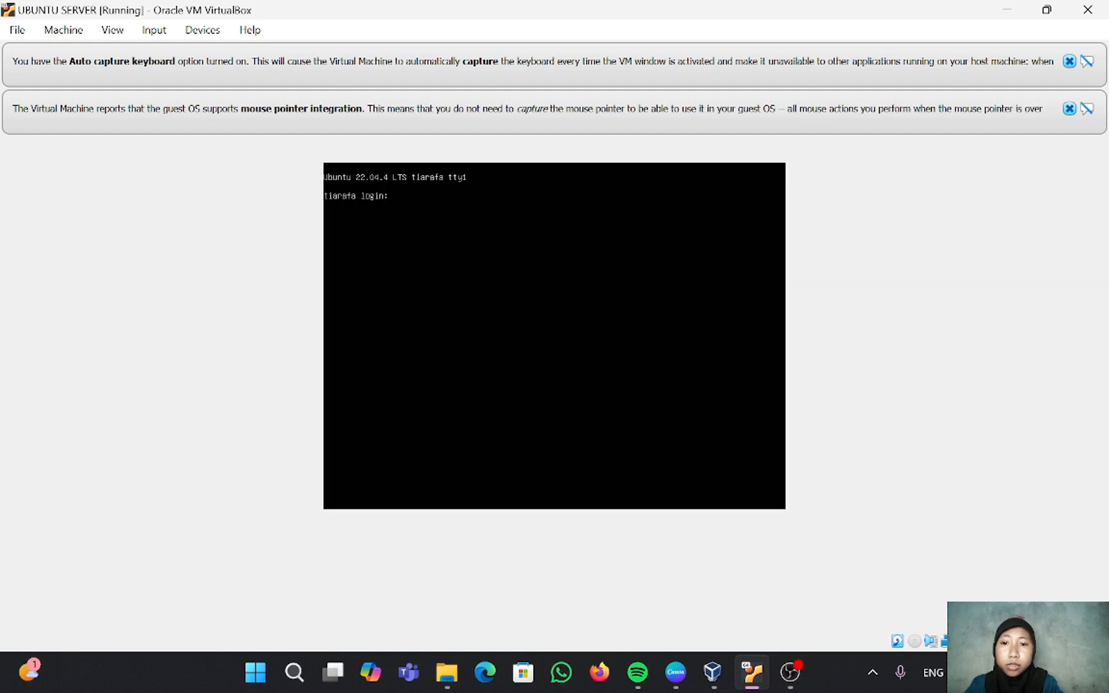
Step: Log in at the console with the account's username and password
text(tiarafa)
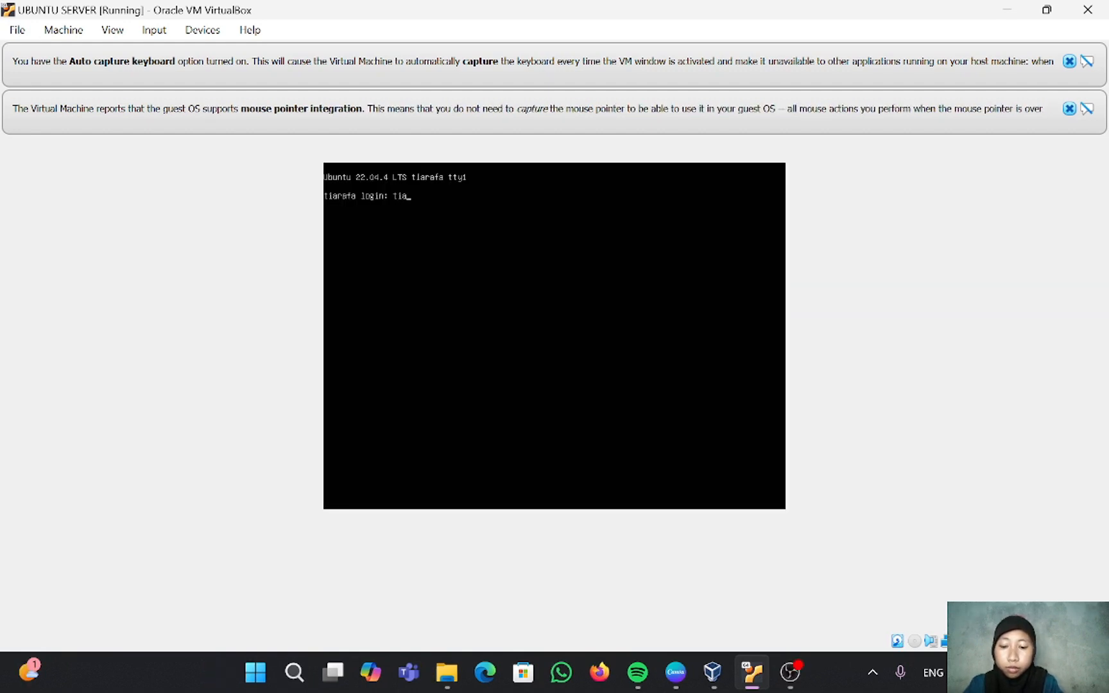
key(Return)
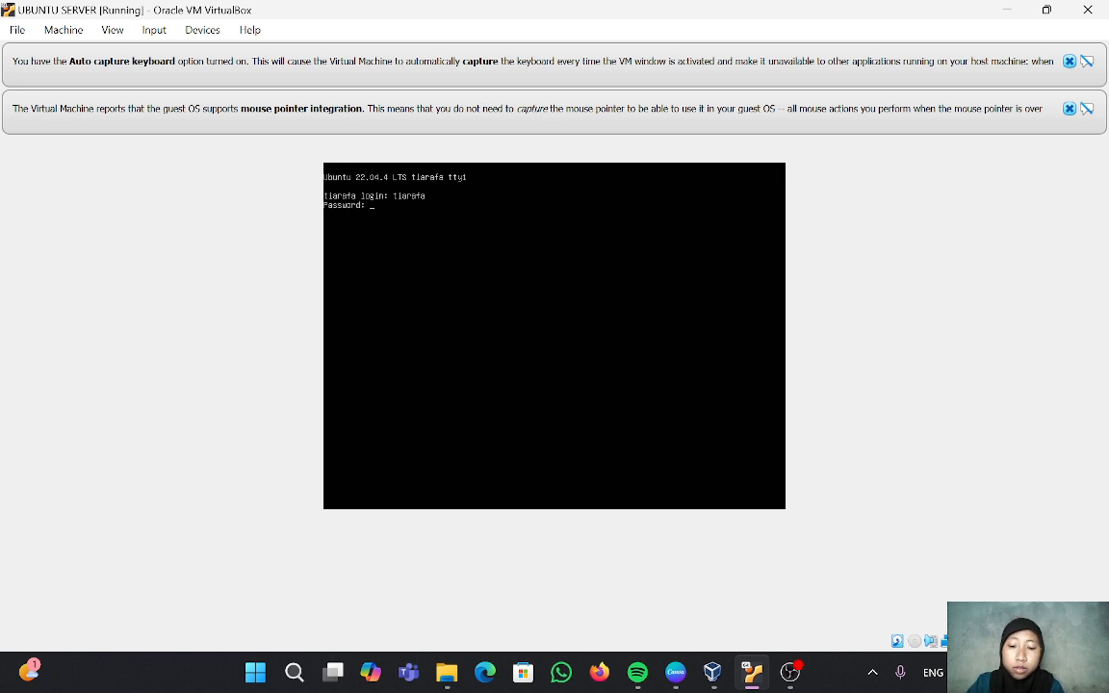
key(Return)
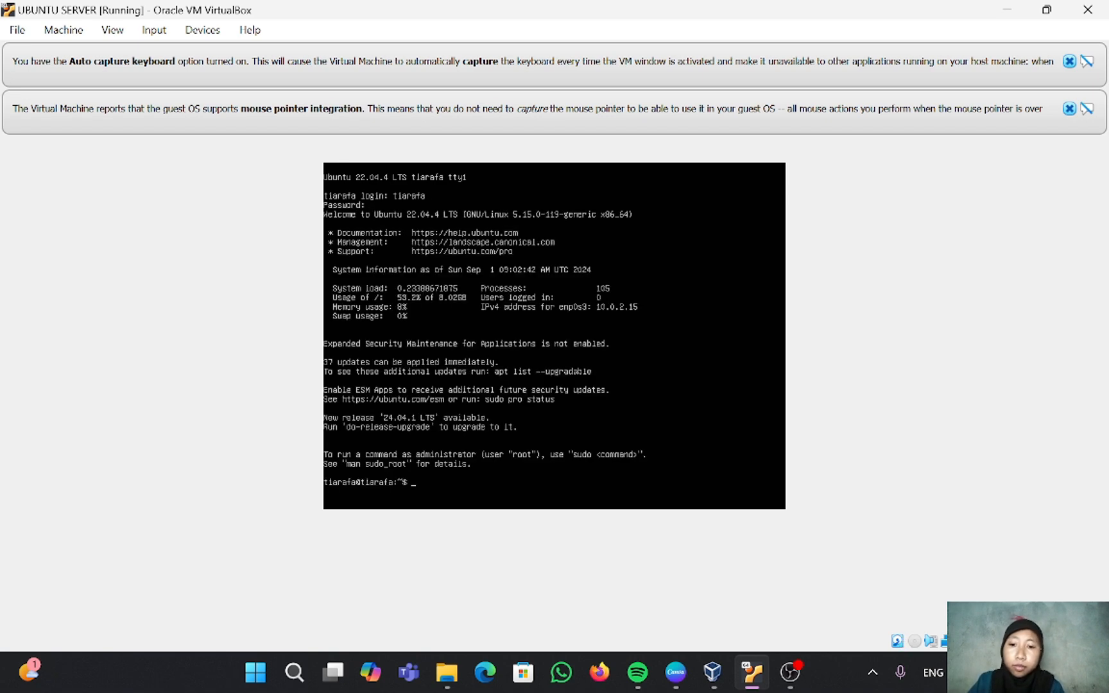